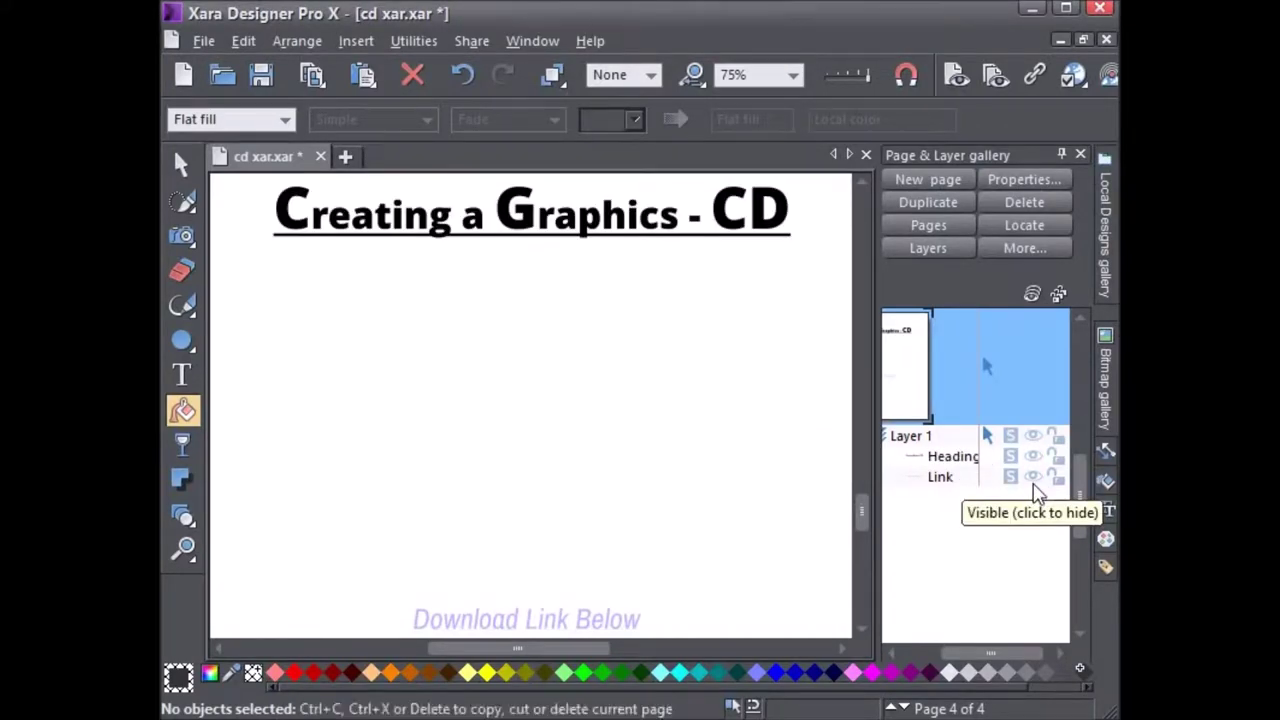
- Draw a large 358.7 px dark grey circle centred on the page below the heading
click(1032, 477)
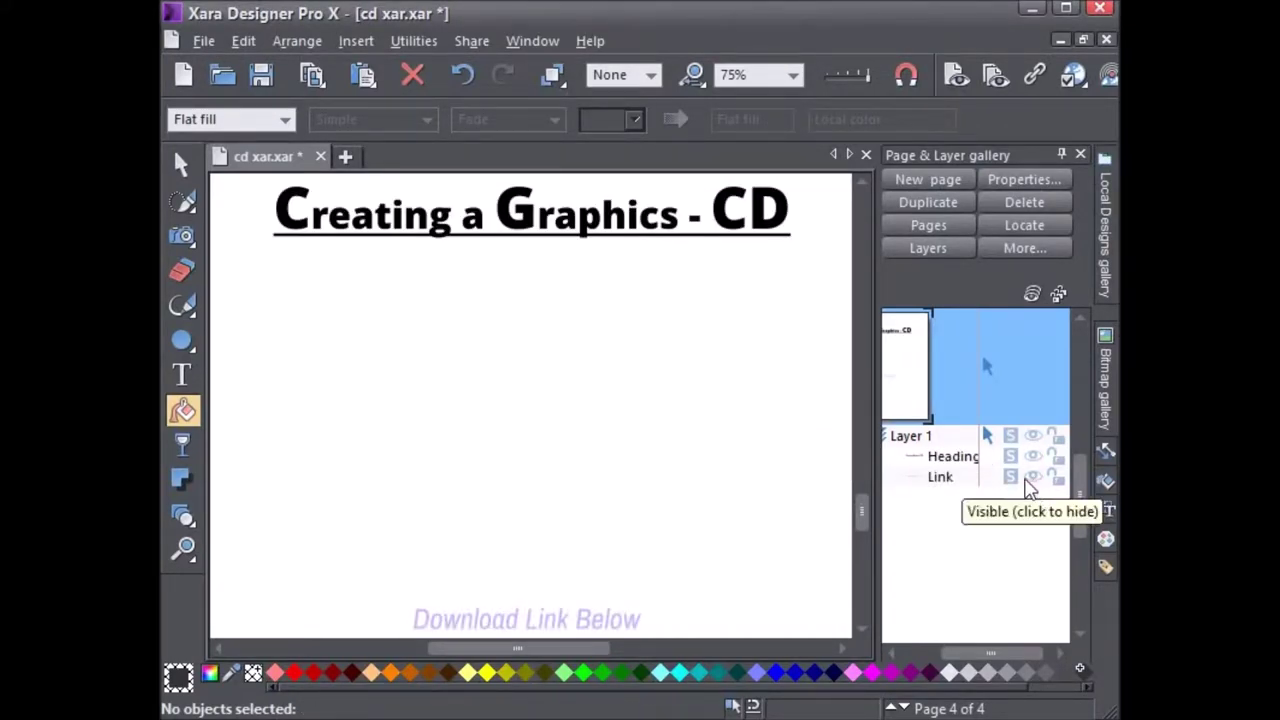
click(182, 341)
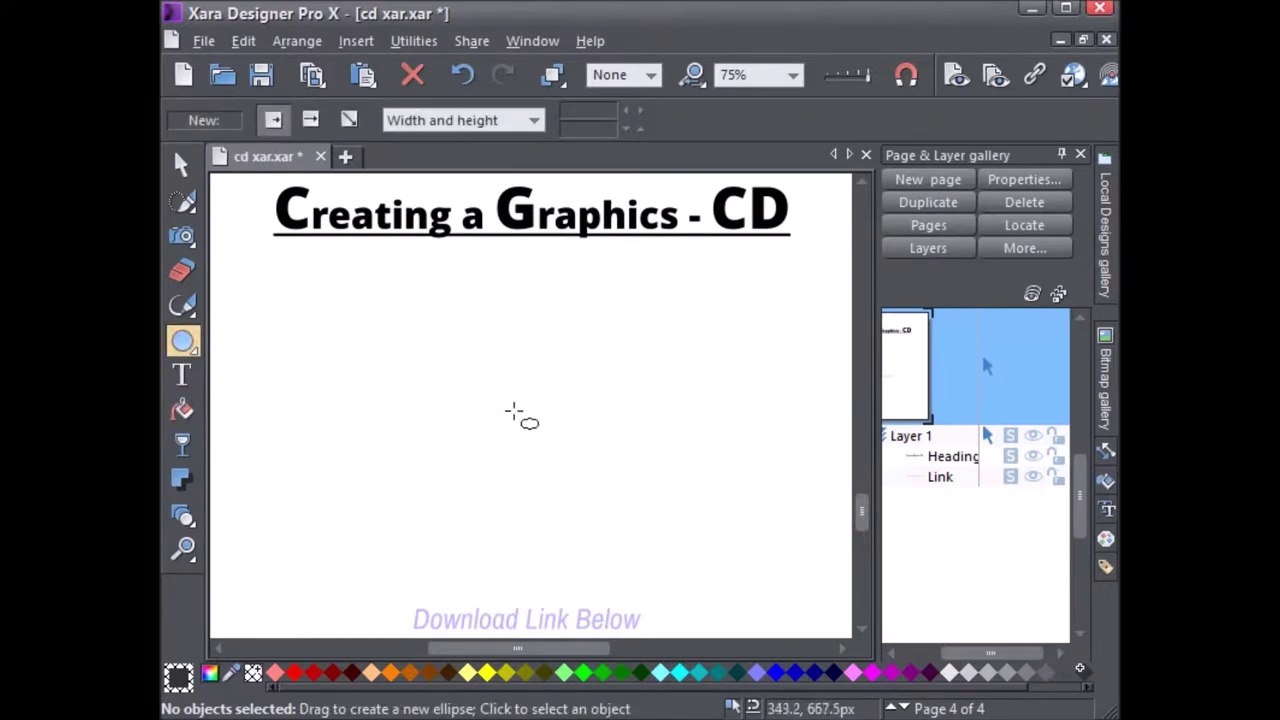
drag(525, 416, 622, 543)
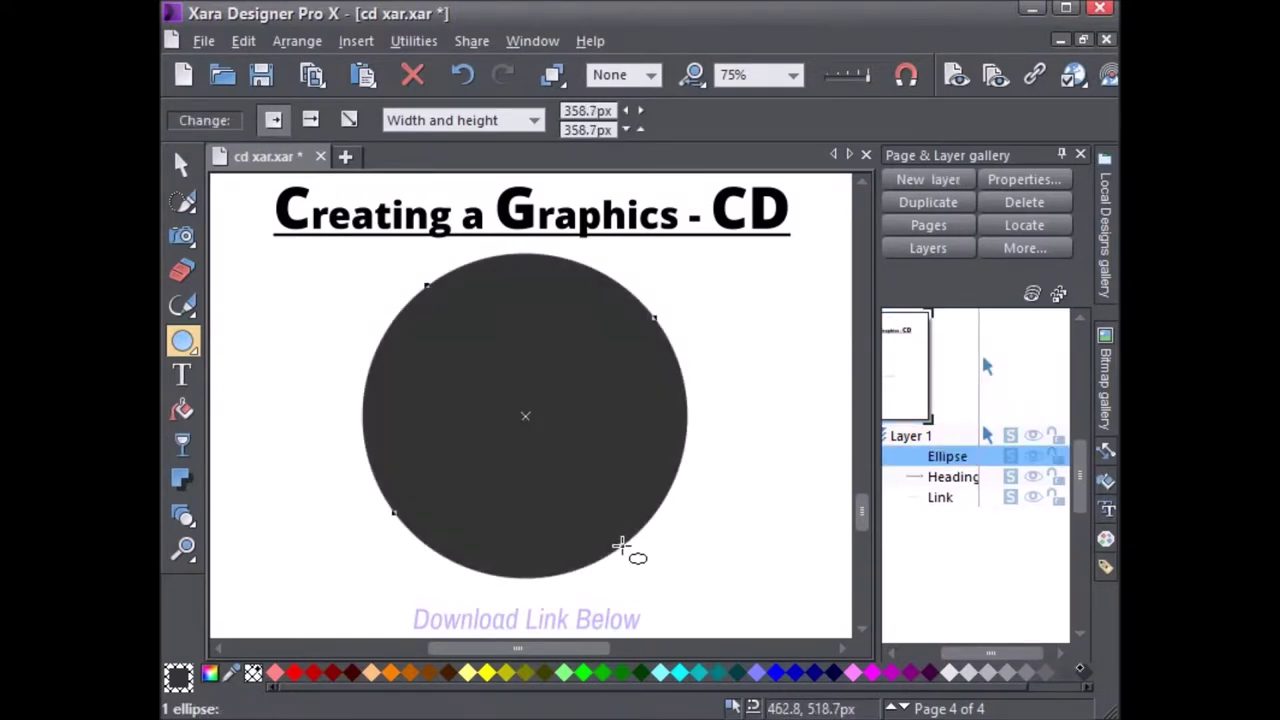
click(188, 410)
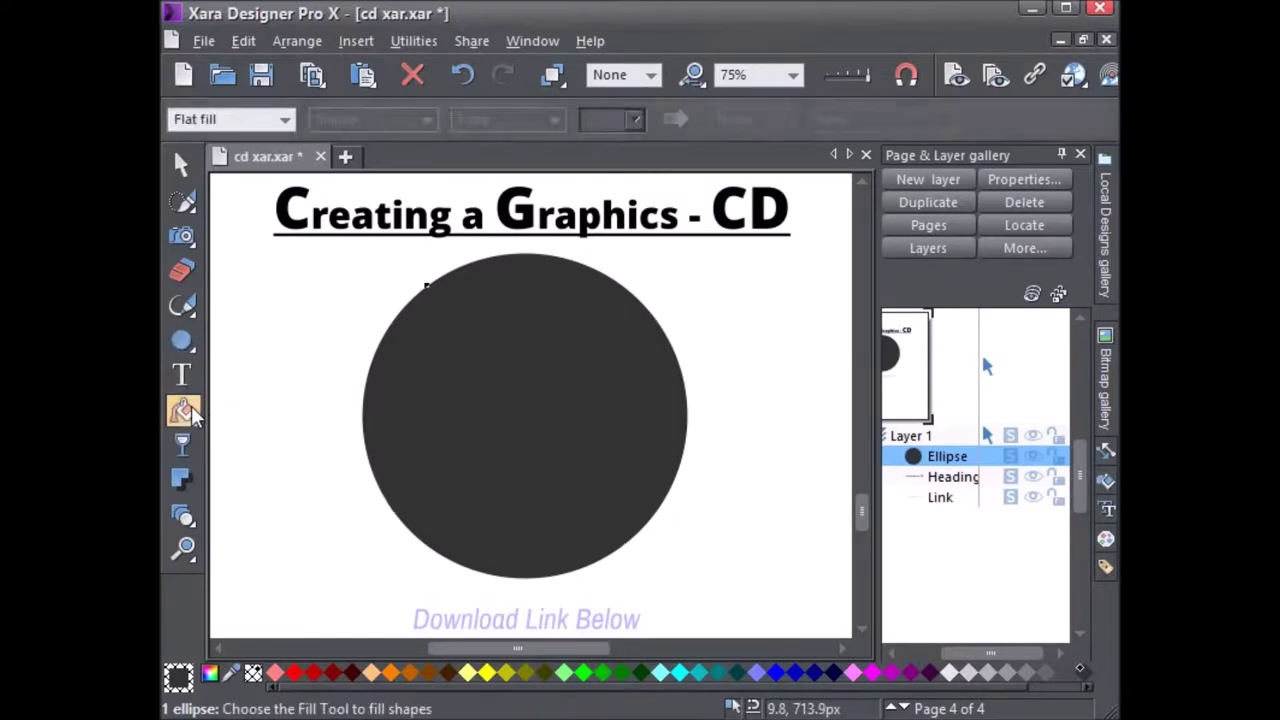
- Give the circle a repeating circular fade fill, tightened into many fine grey groove-like rings
click(283, 119)
click(272, 157)
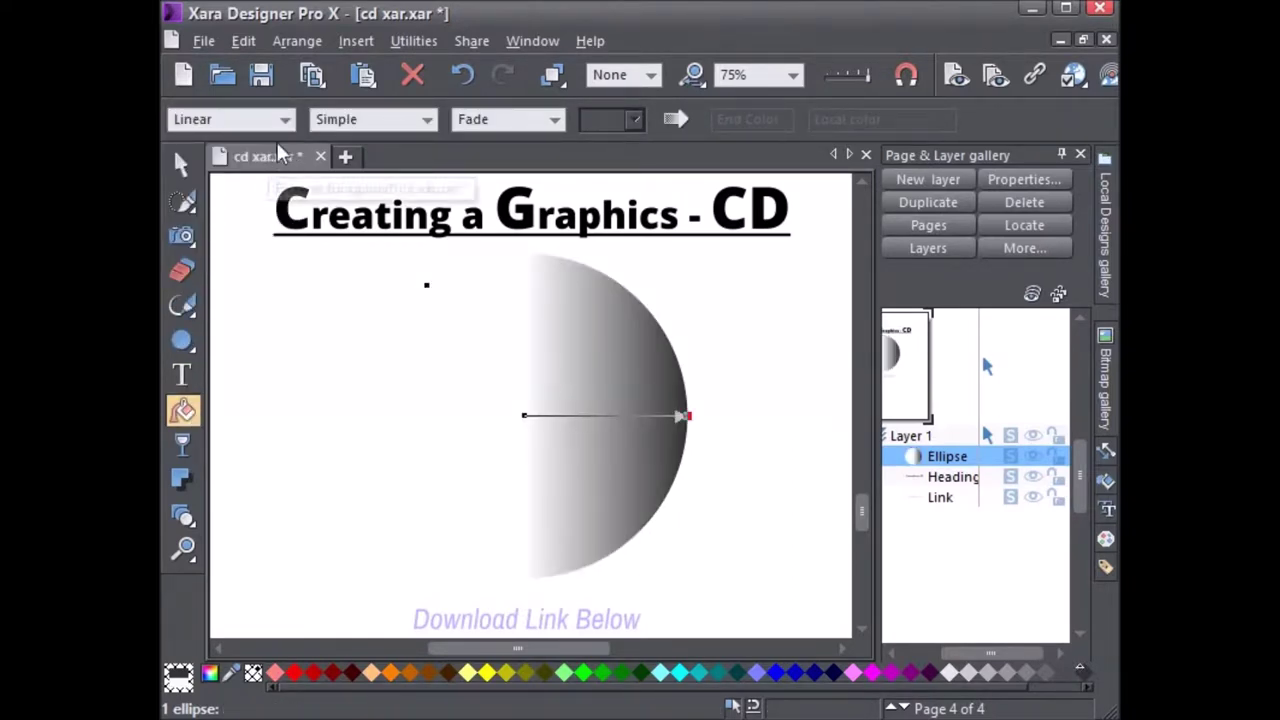
click(287, 120)
click(276, 175)
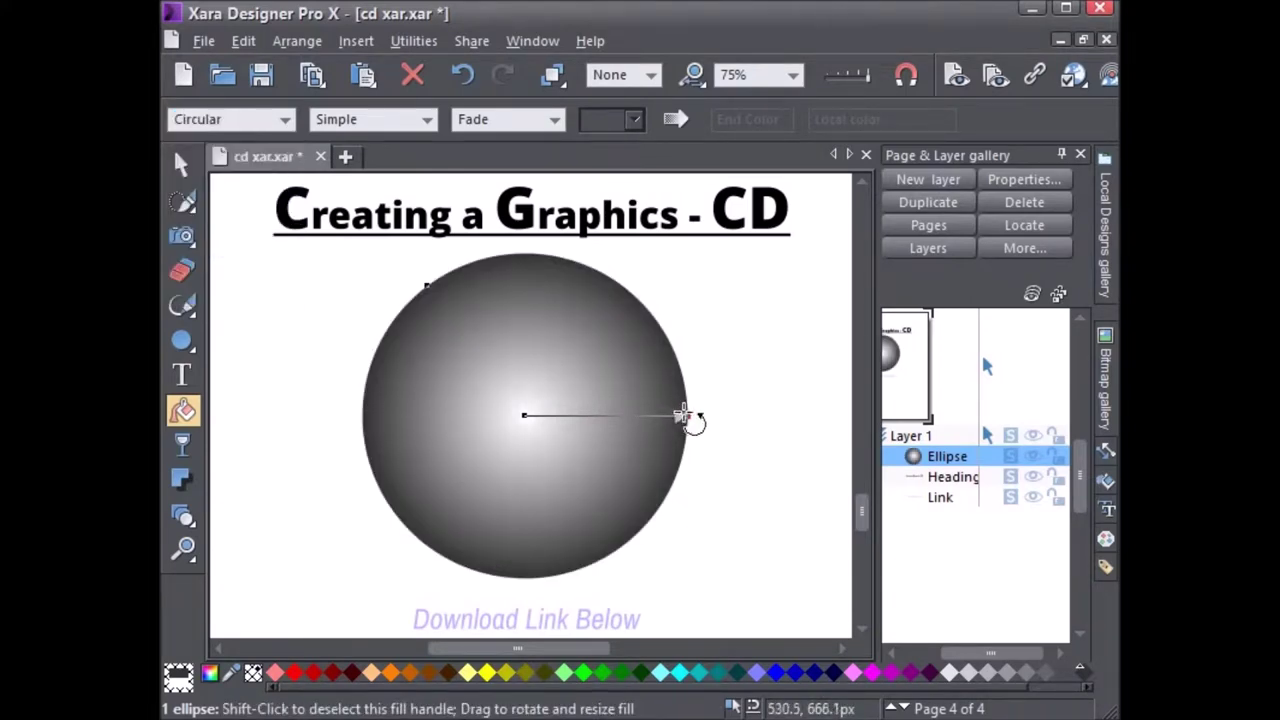
drag(683, 416, 640, 415)
click(427, 119)
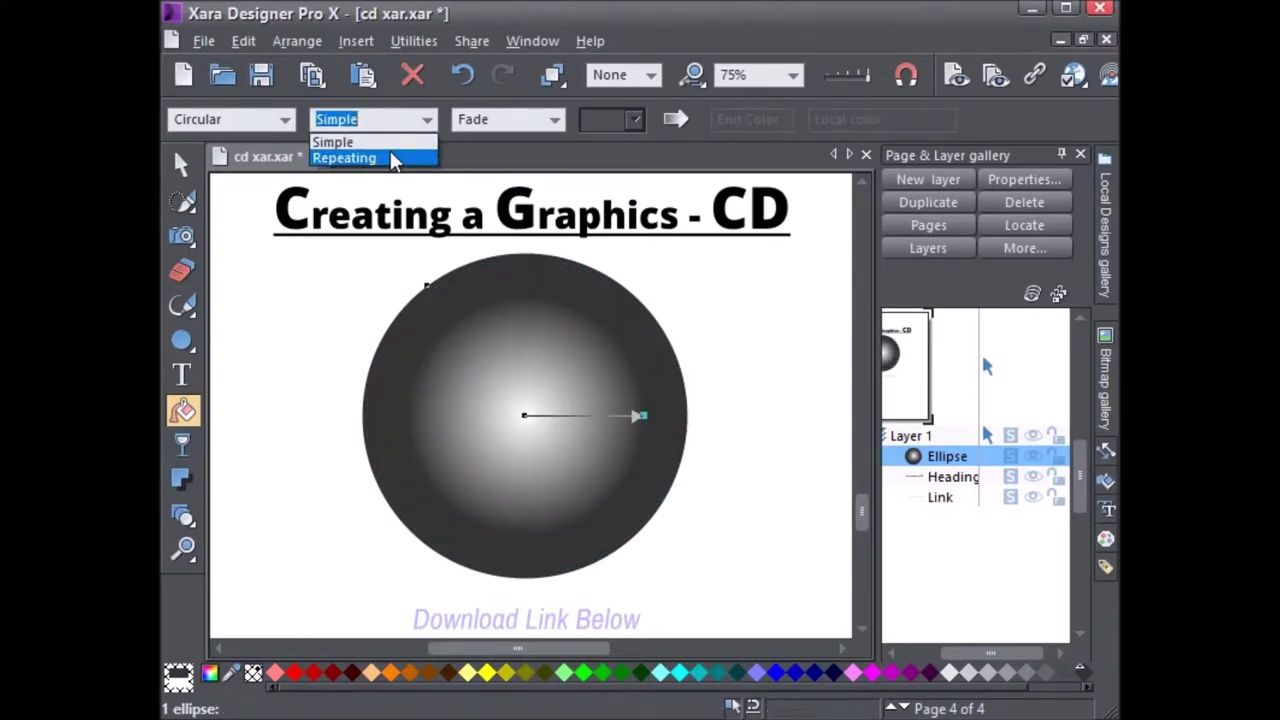
click(345, 158)
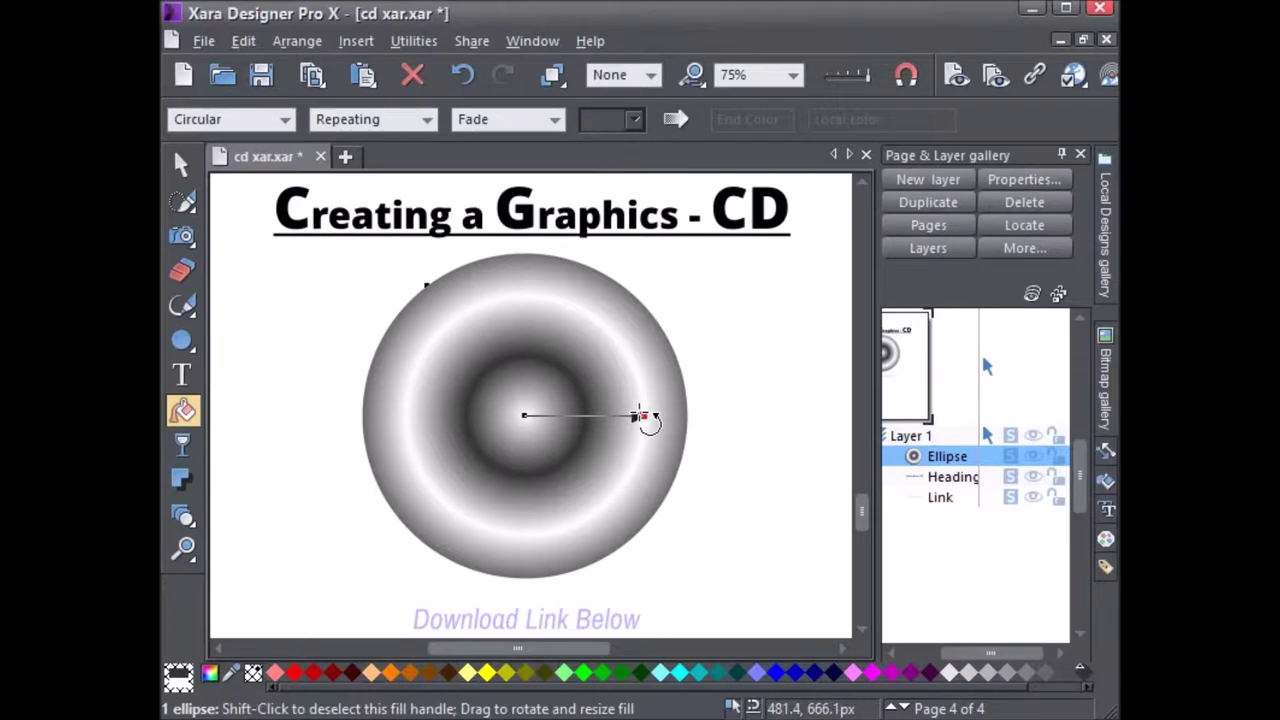
drag(643, 417, 529, 417)
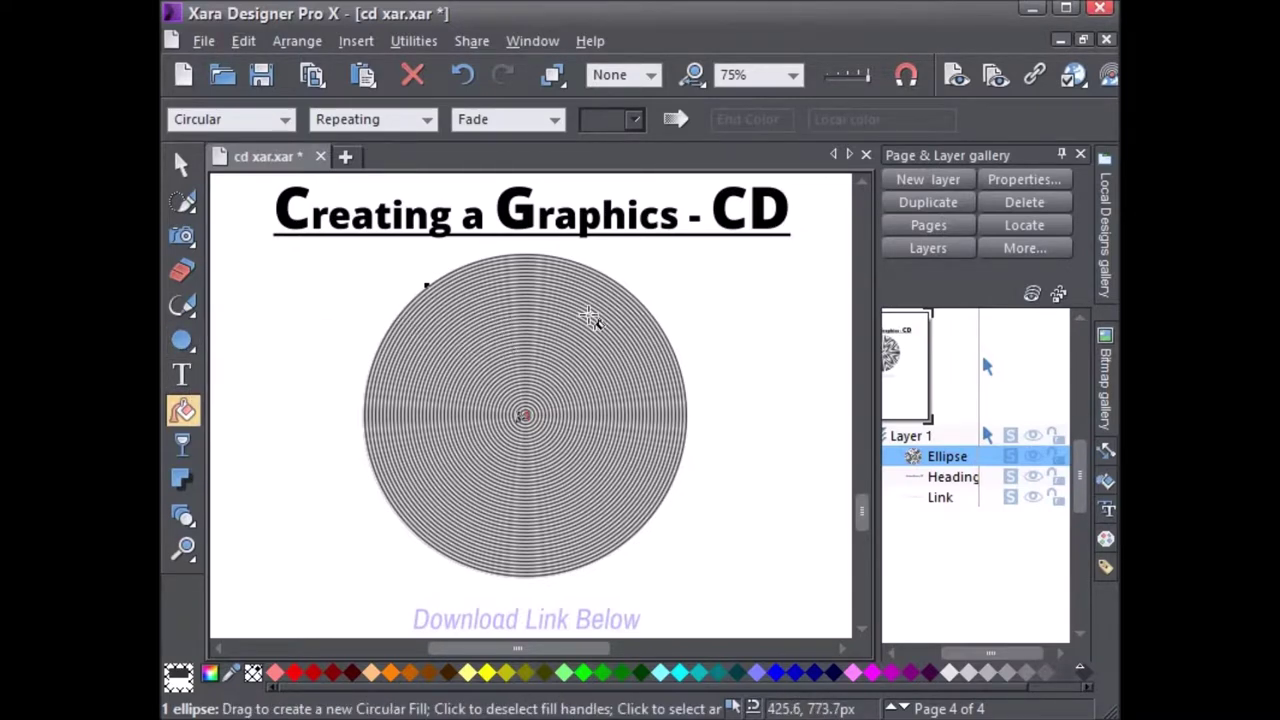
key(Escape)
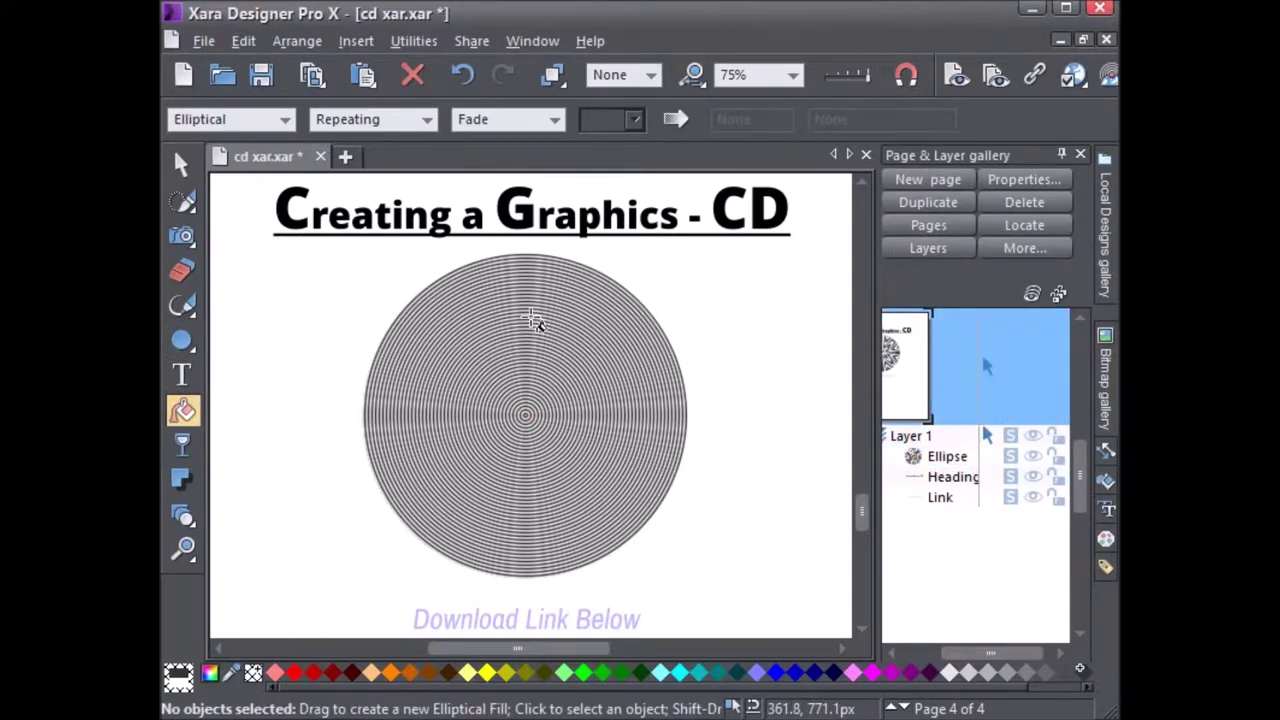
- Select the ringed circle and copy it
click(180, 162)
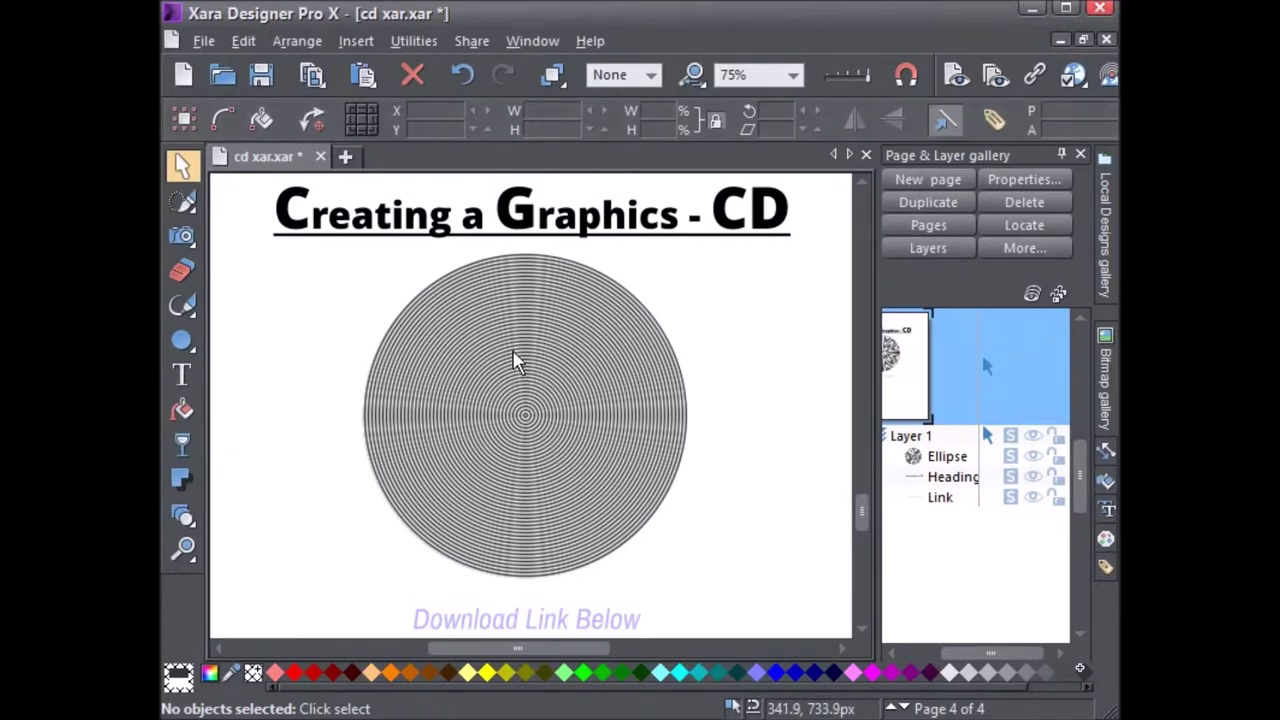
click(513, 352)
right_click(513, 351)
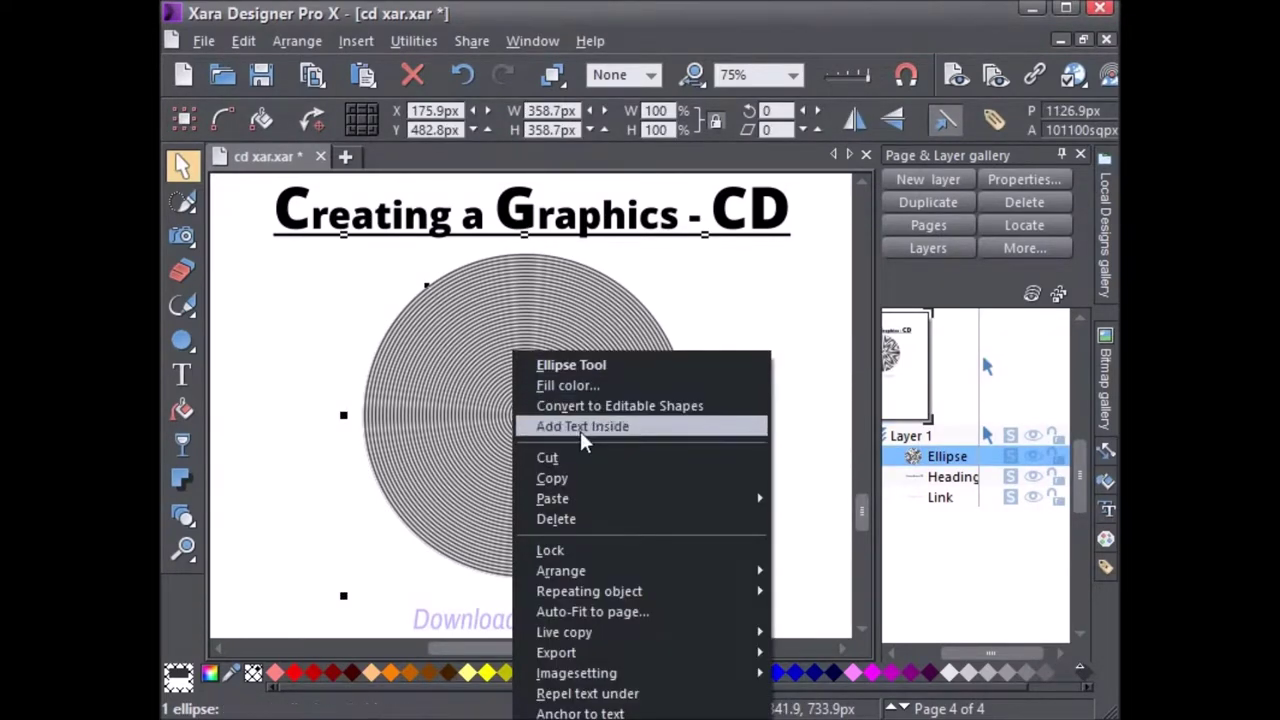
click(590, 479)
- Paste the copied circle in place on top of the original
right_click(546, 421)
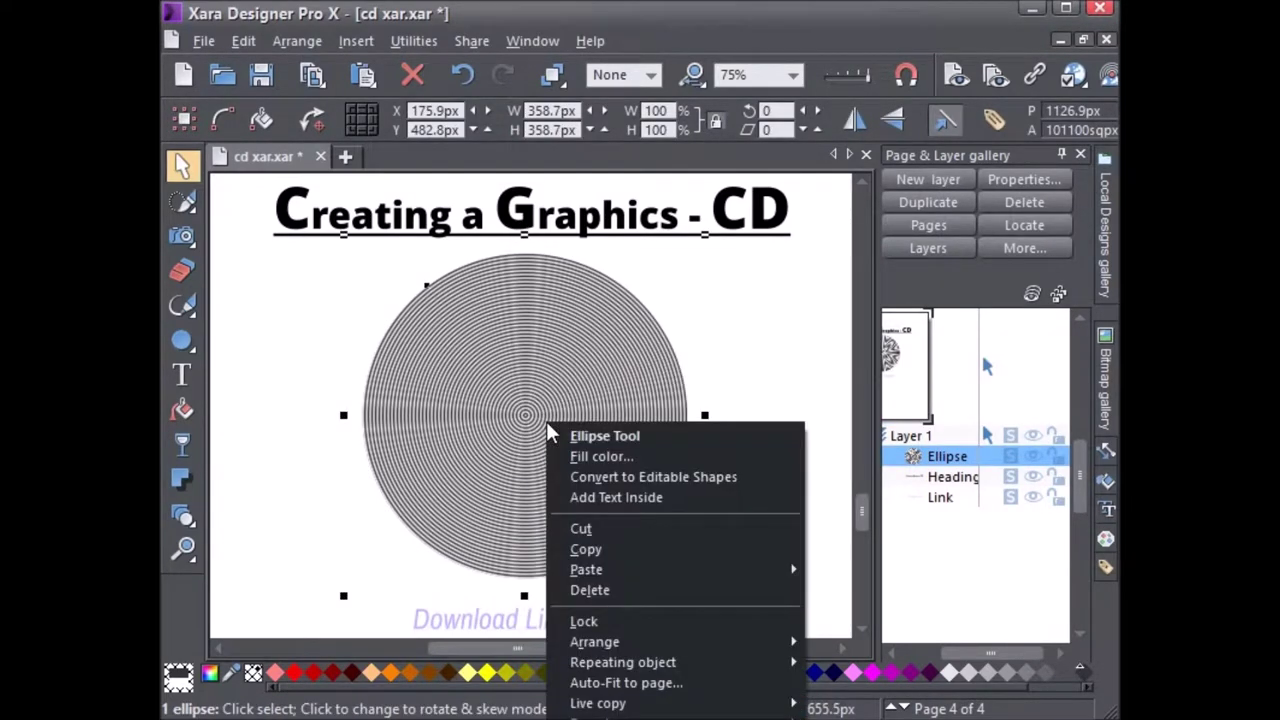
mouse_move(586, 569)
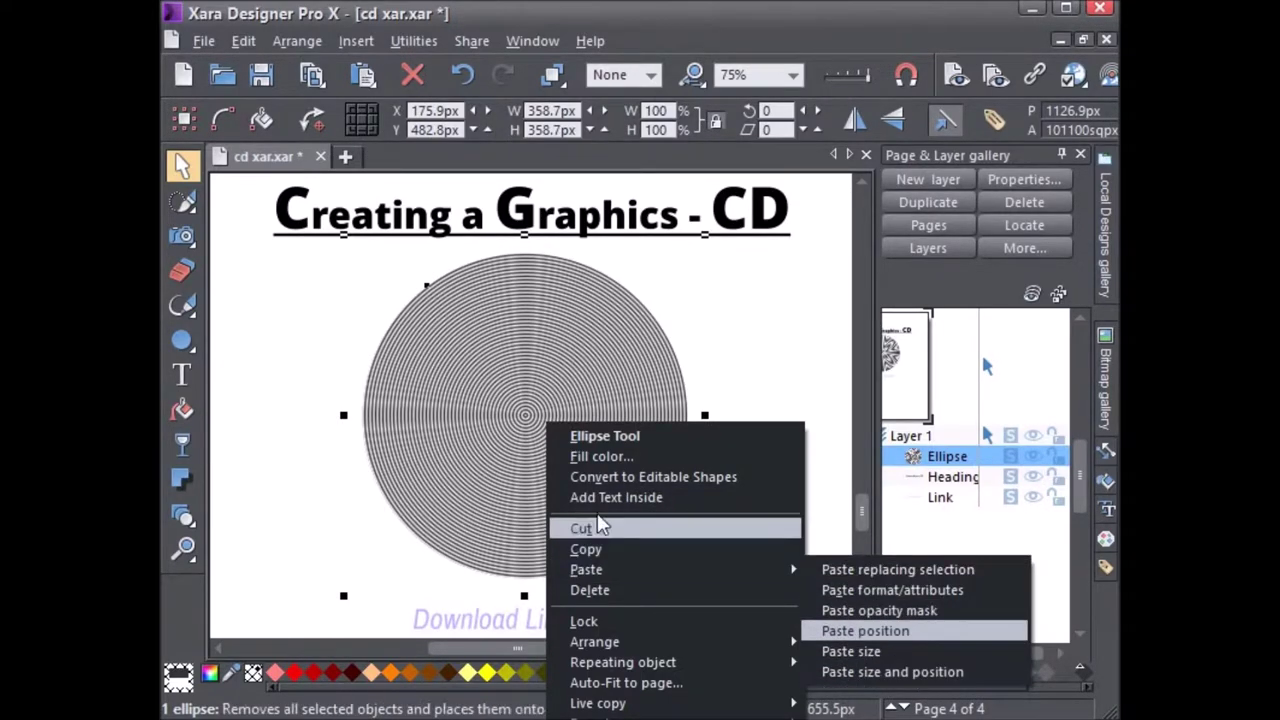
click(755, 343)
click(745, 372)
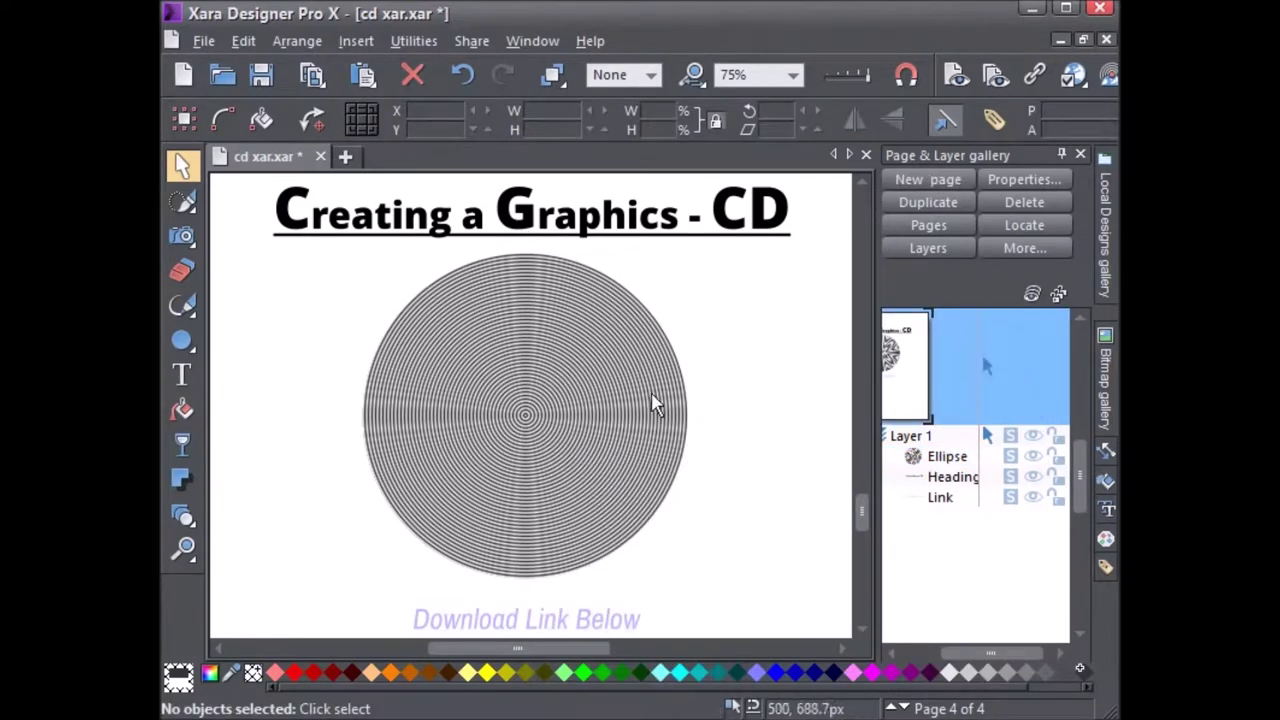
right_click(574, 389)
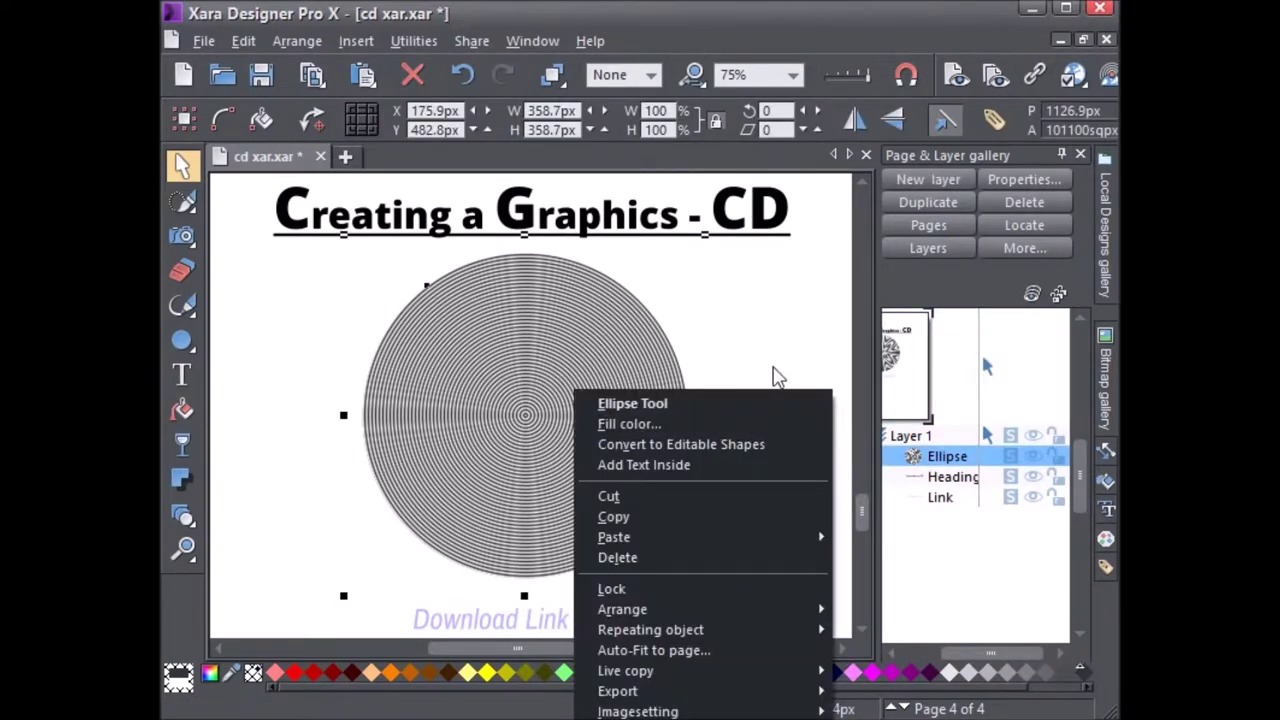
click(740, 346)
right_click(729, 351)
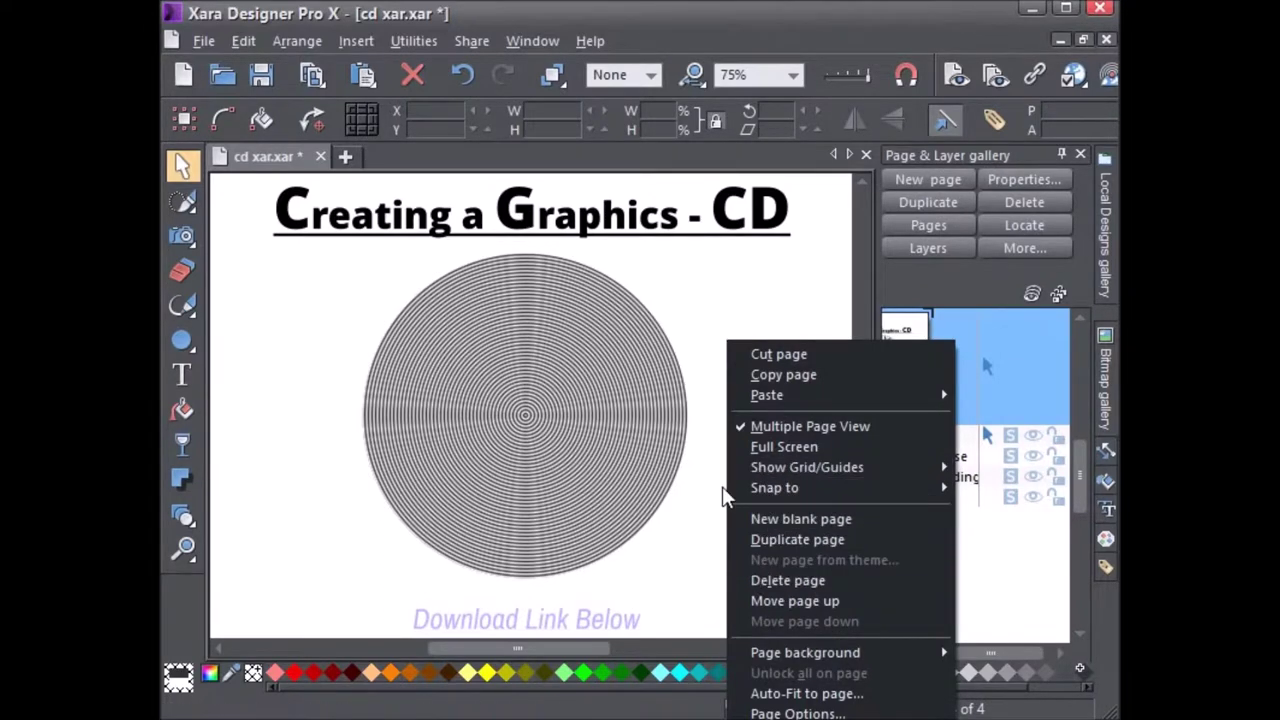
mouse_move(767, 395)
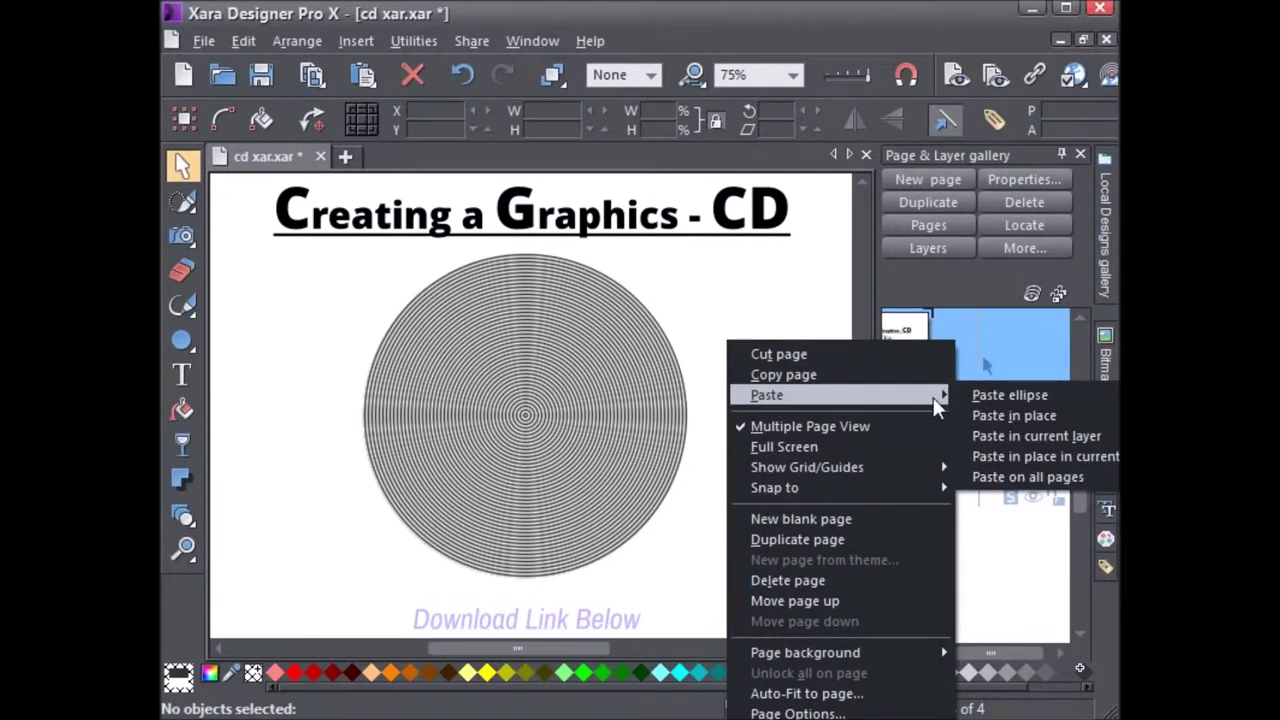
click(1000, 415)
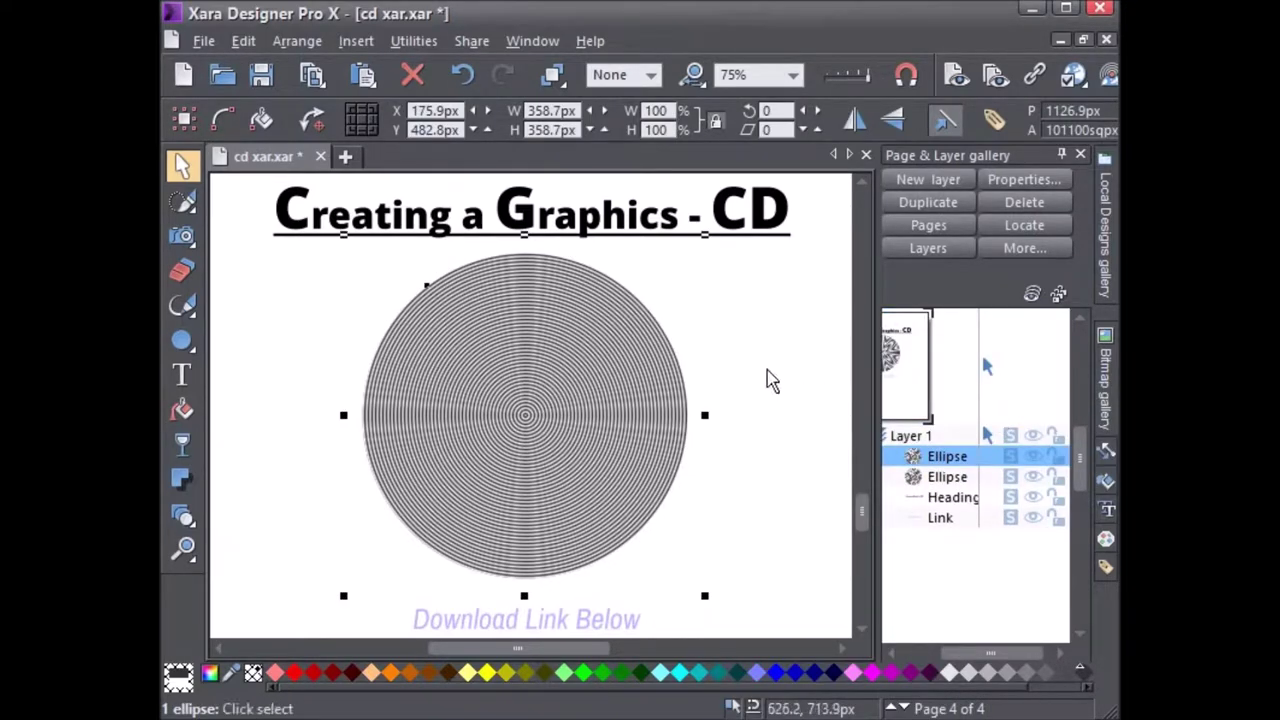
click(184, 412)
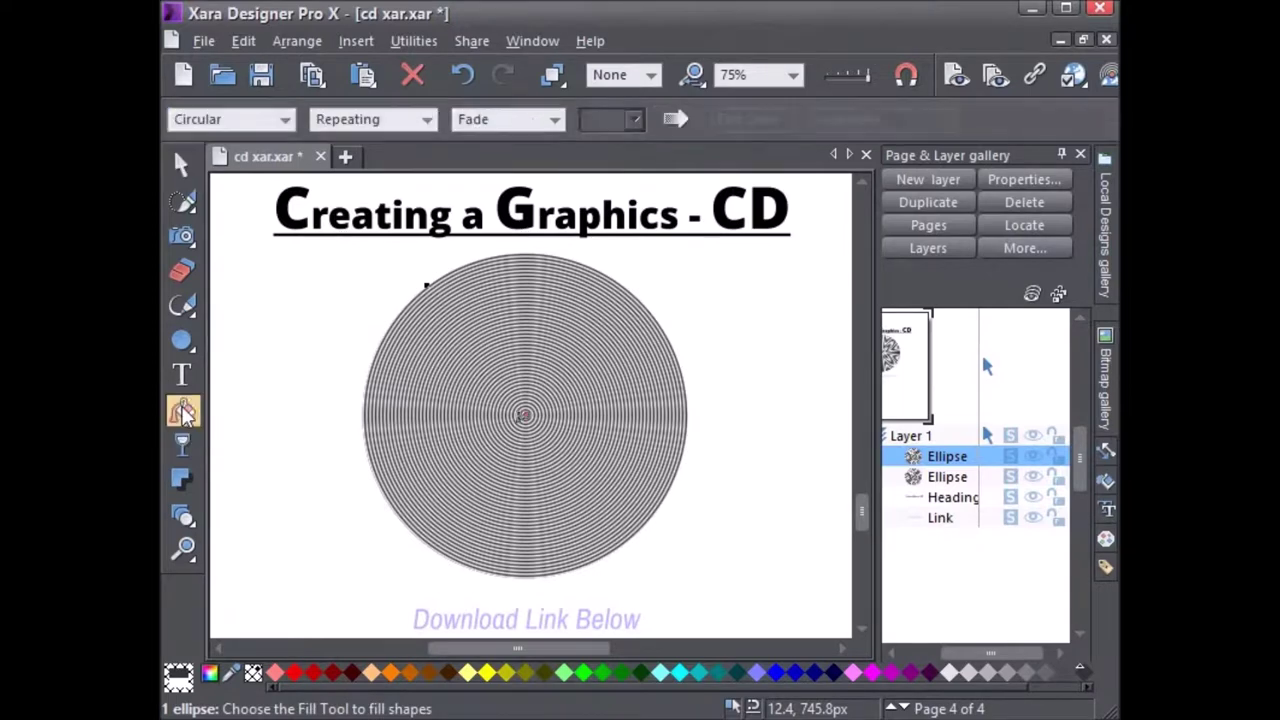
- Make the top circle's fill non-repeating and drag a new circular gradient from its centre
click(287, 119)
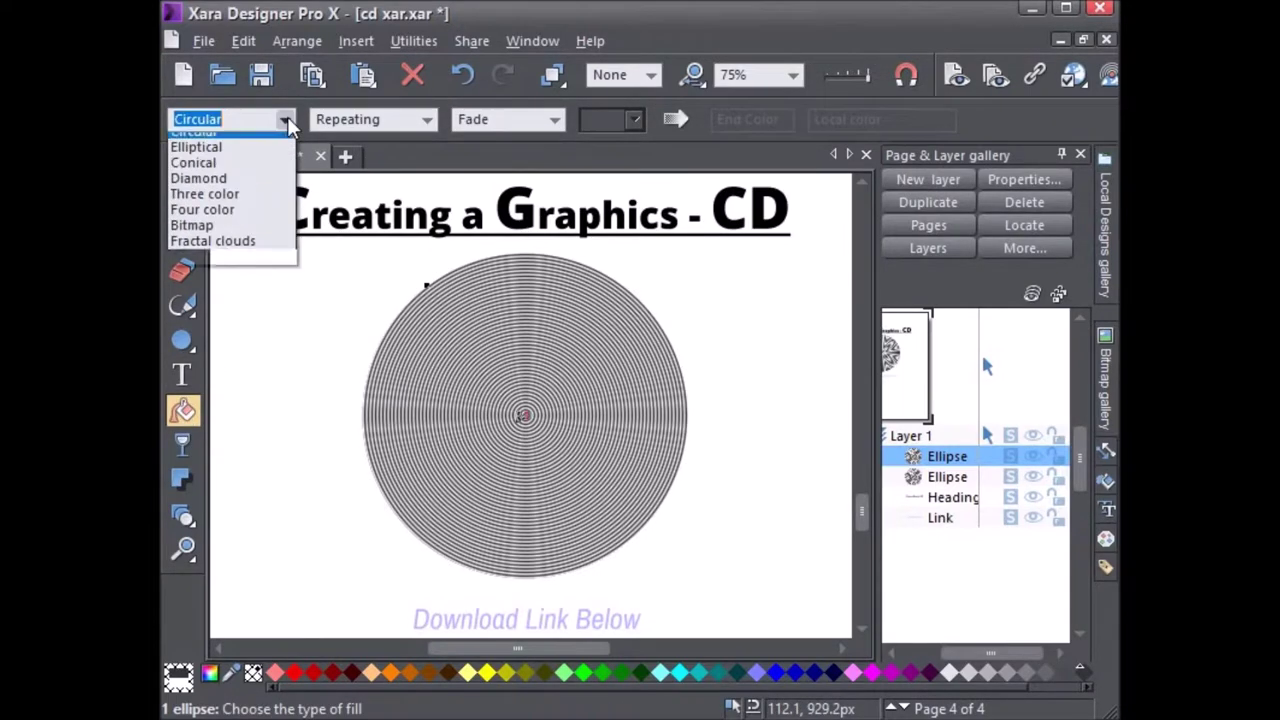
click(421, 120)
click(356, 139)
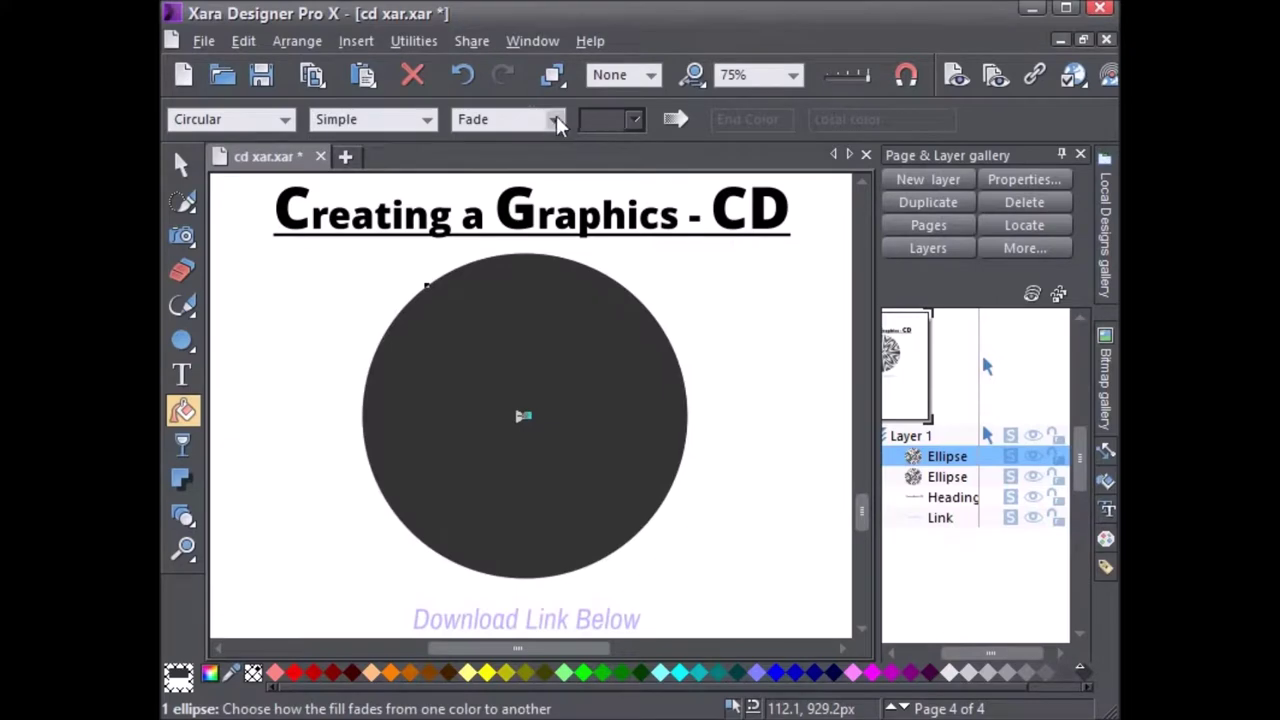
click(553, 119)
click(506, 143)
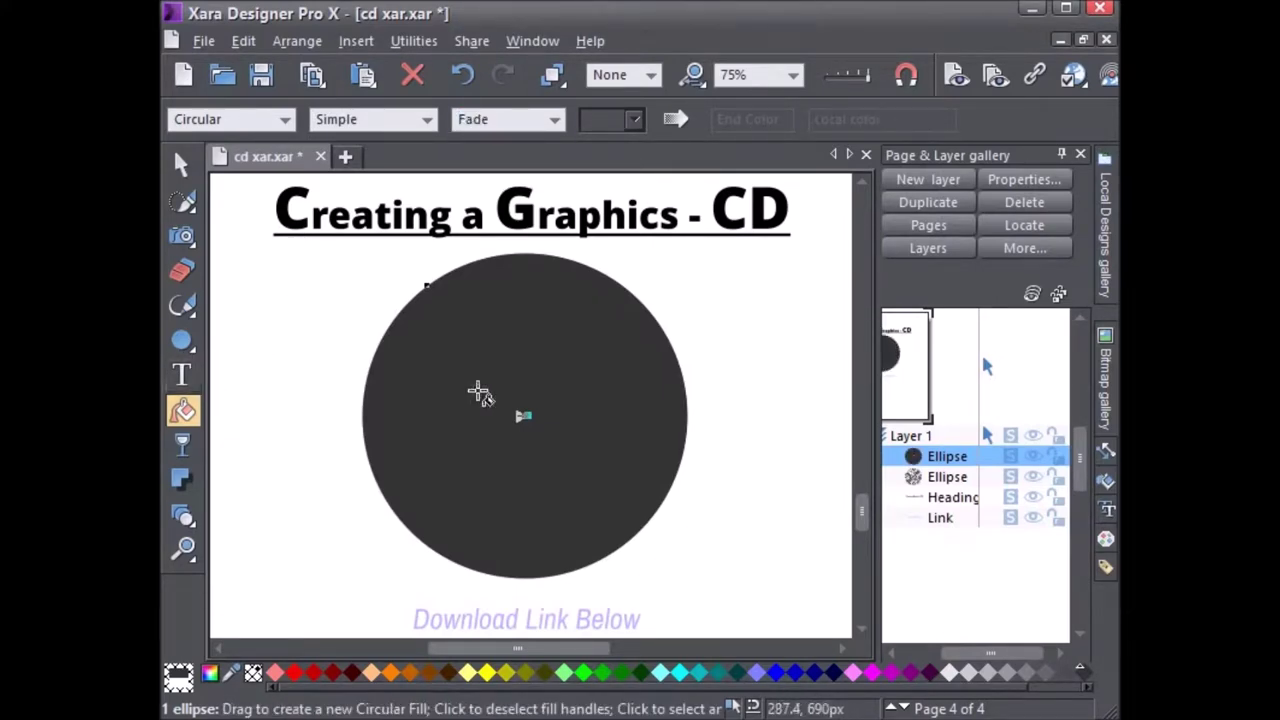
drag(527, 415, 646, 379)
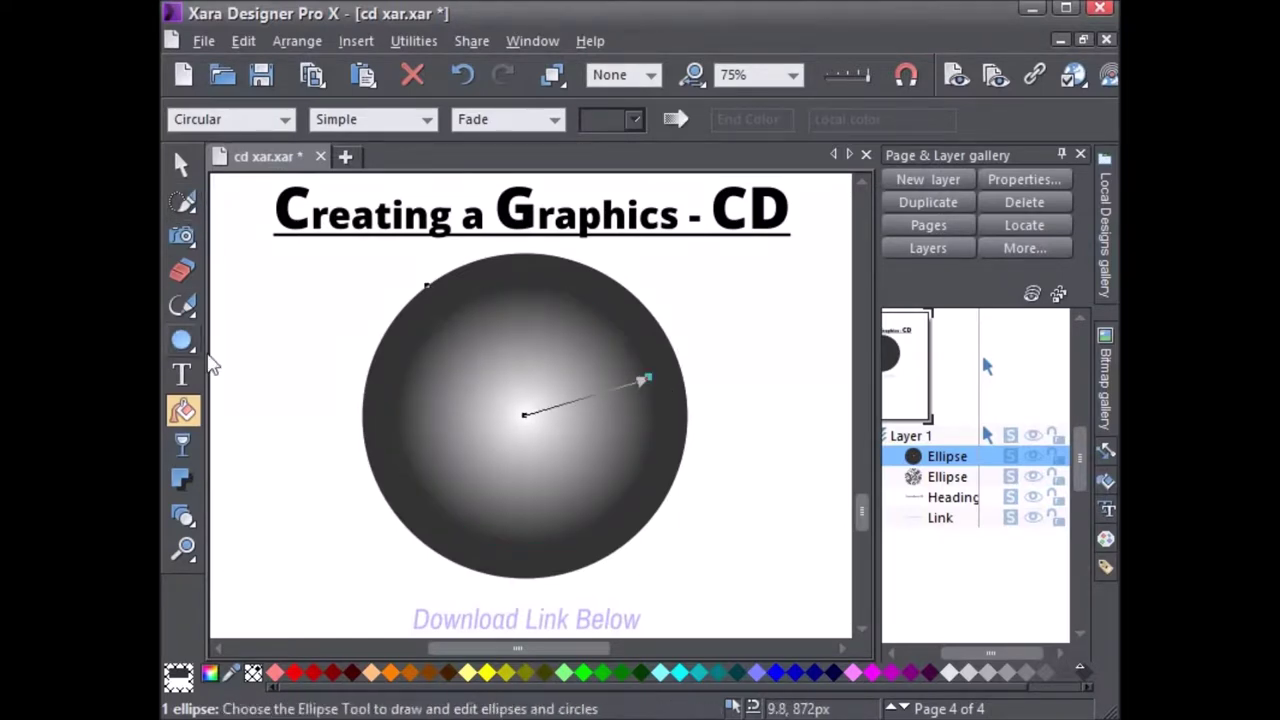
- Change it to a conical Alt Rainbow gradient, rotated so the red band points left
click(283, 121)
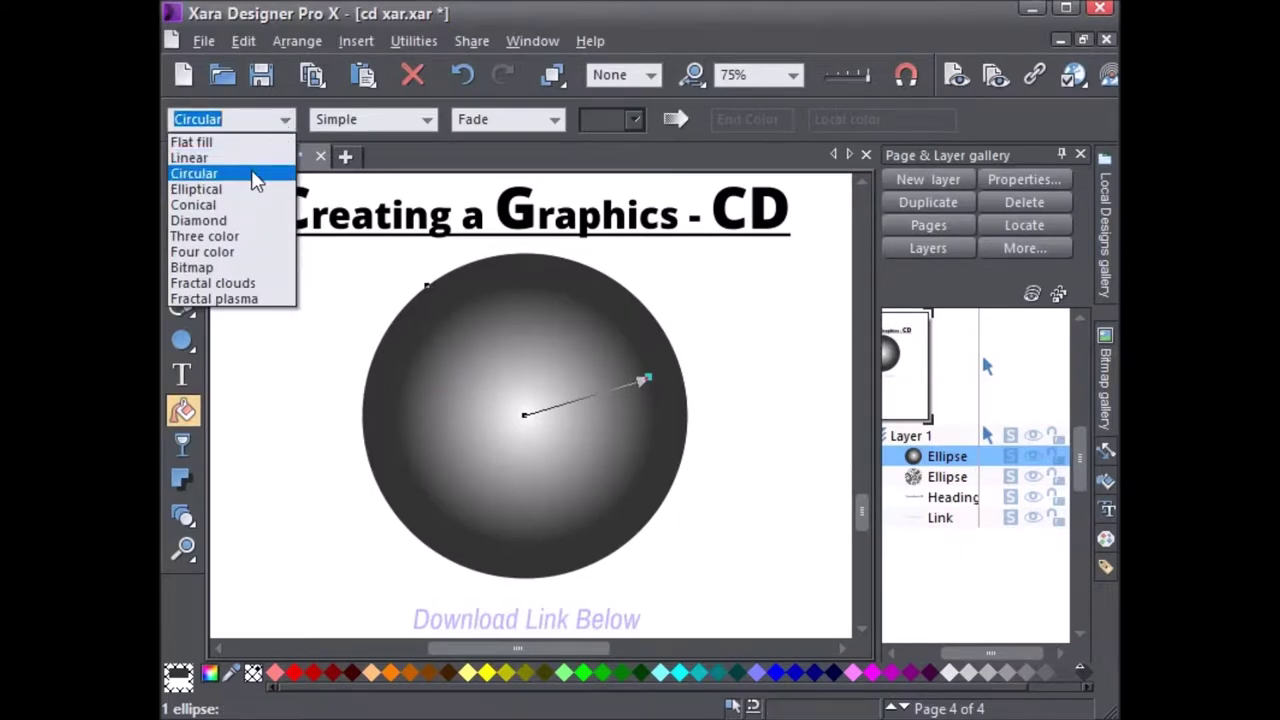
click(193, 204)
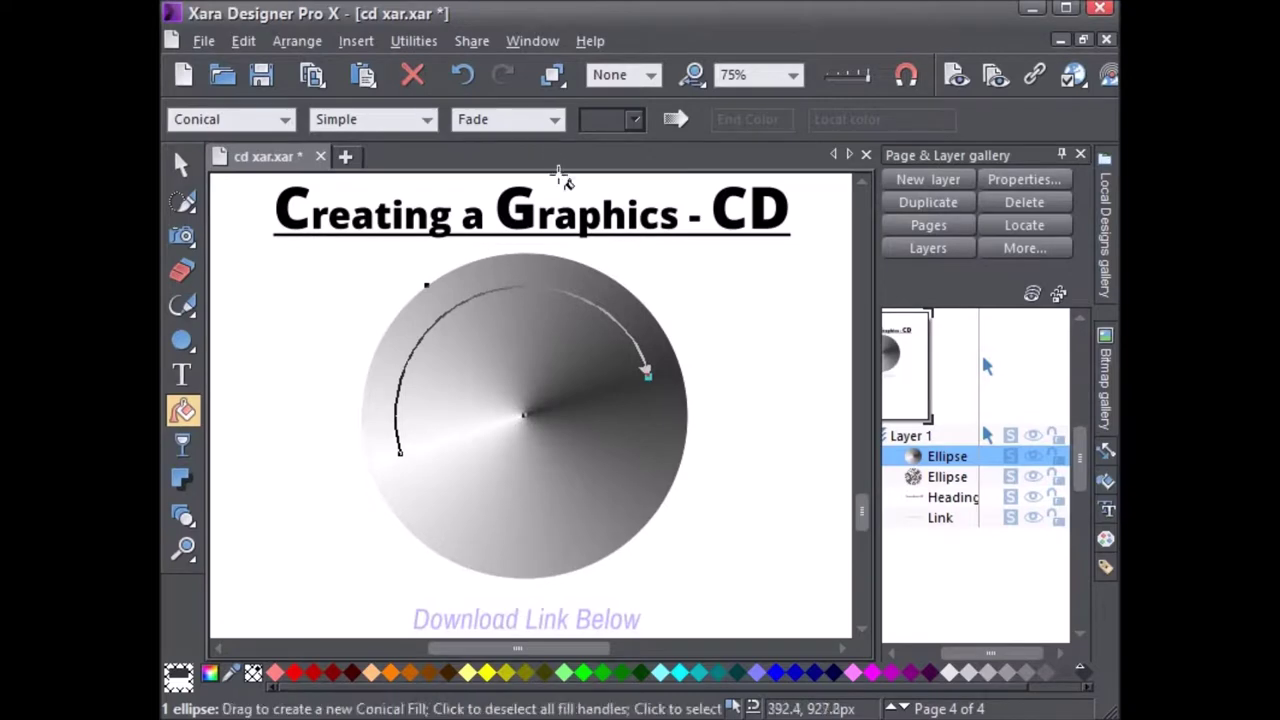
click(293, 673)
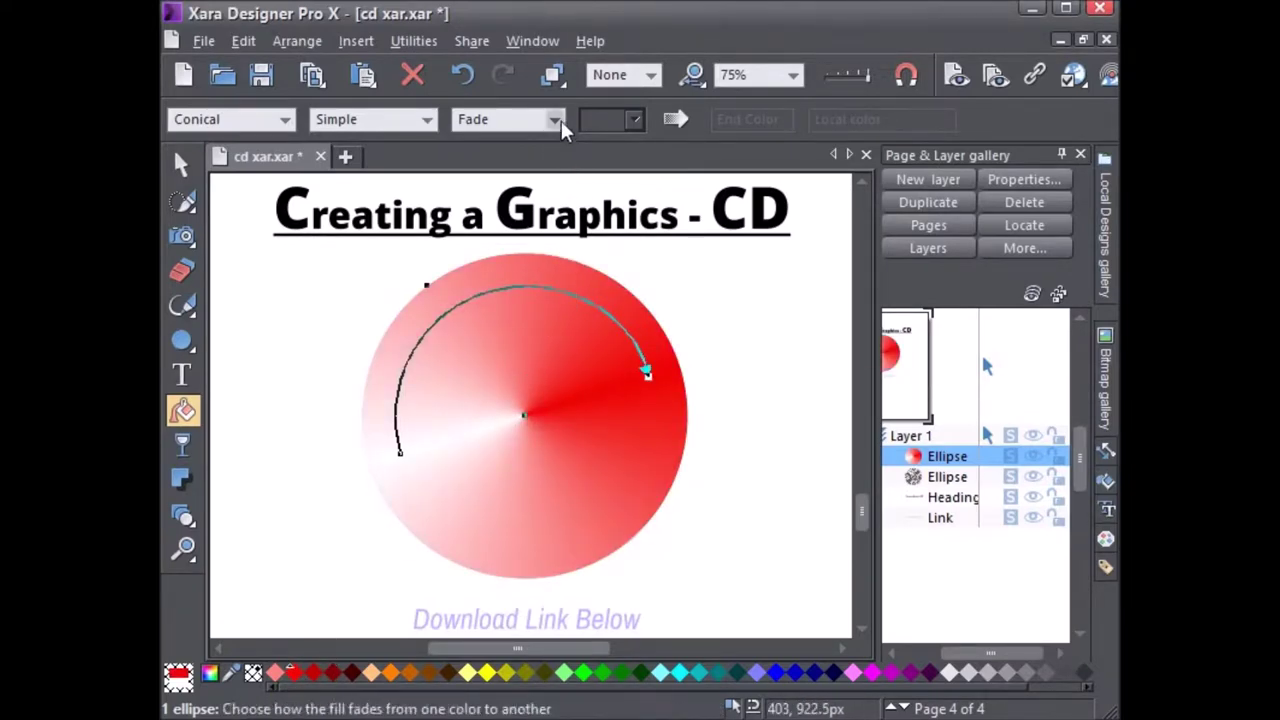
click(556, 119)
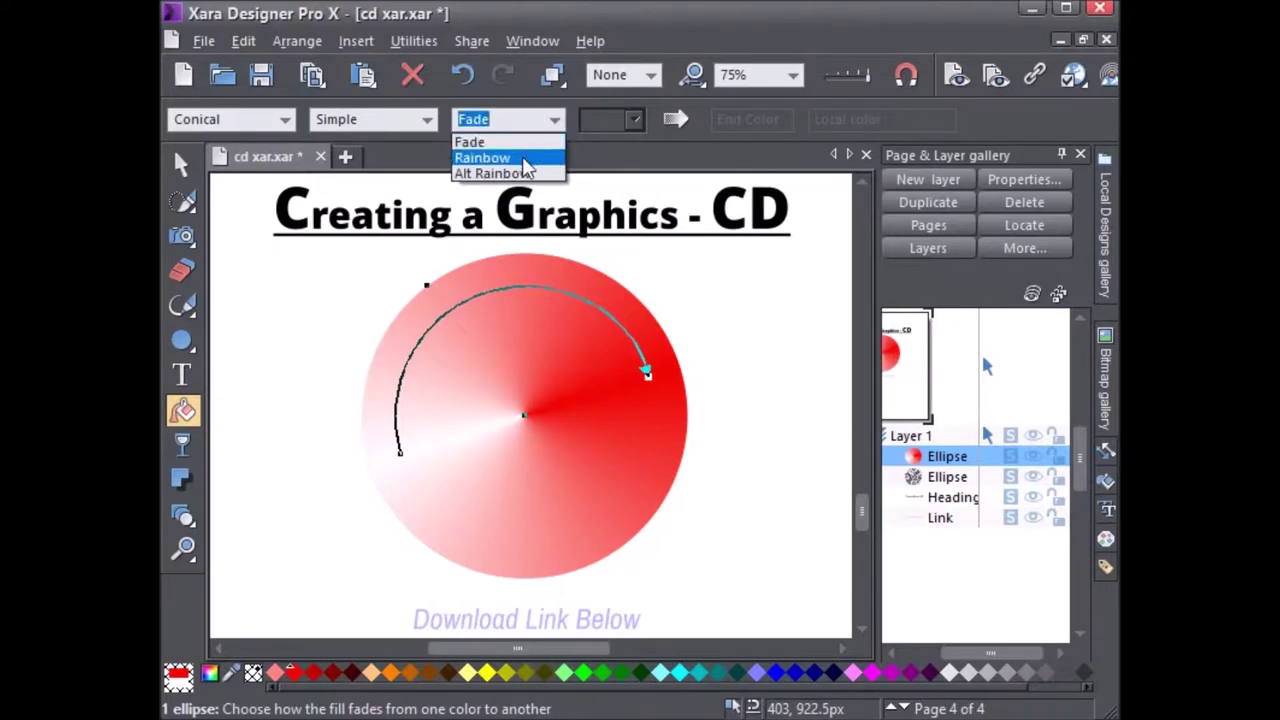
click(483, 158)
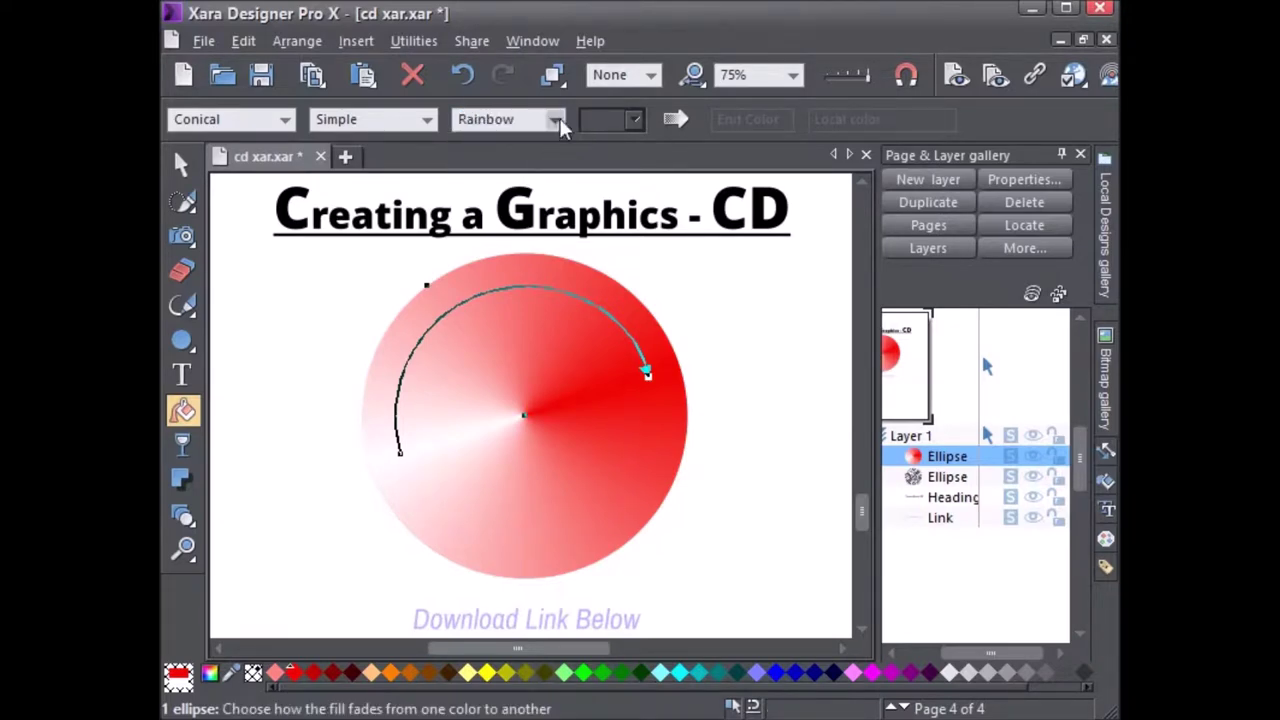
click(556, 119)
click(522, 172)
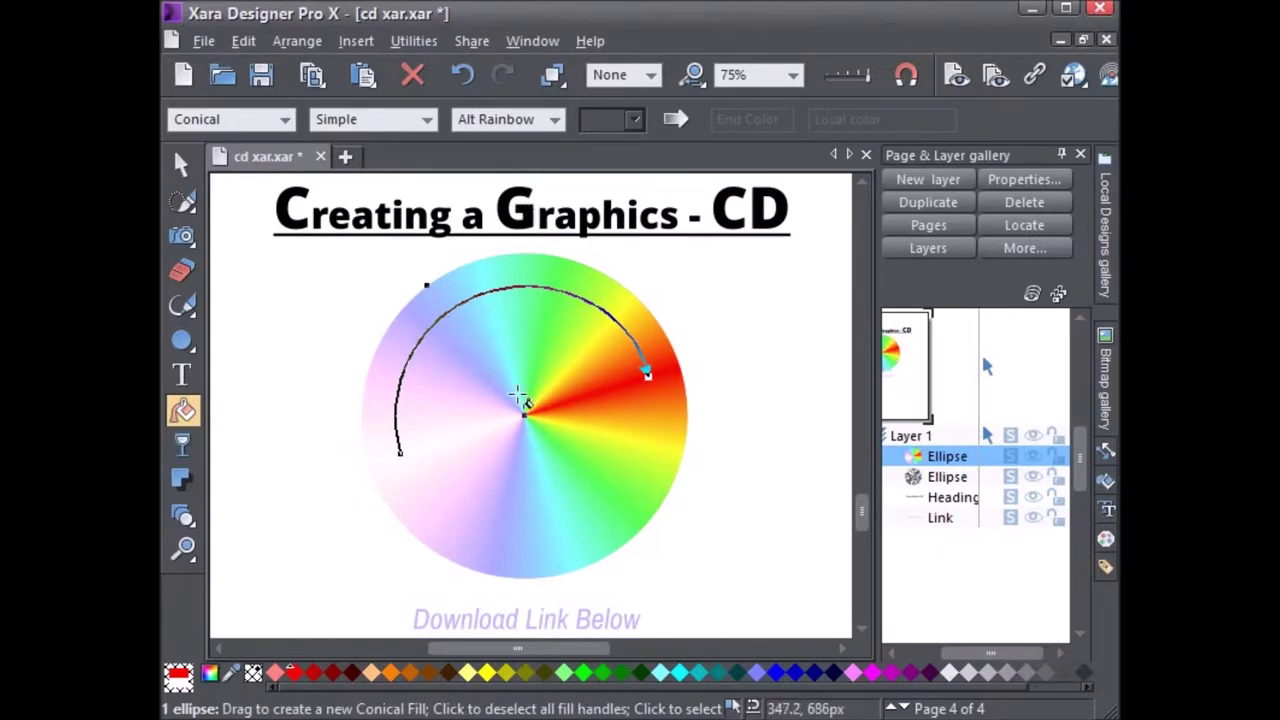
mouse_move(648, 378)
mouse_down()
mouse_move(560, 497)
mouse_move(458, 425)
mouse_up()
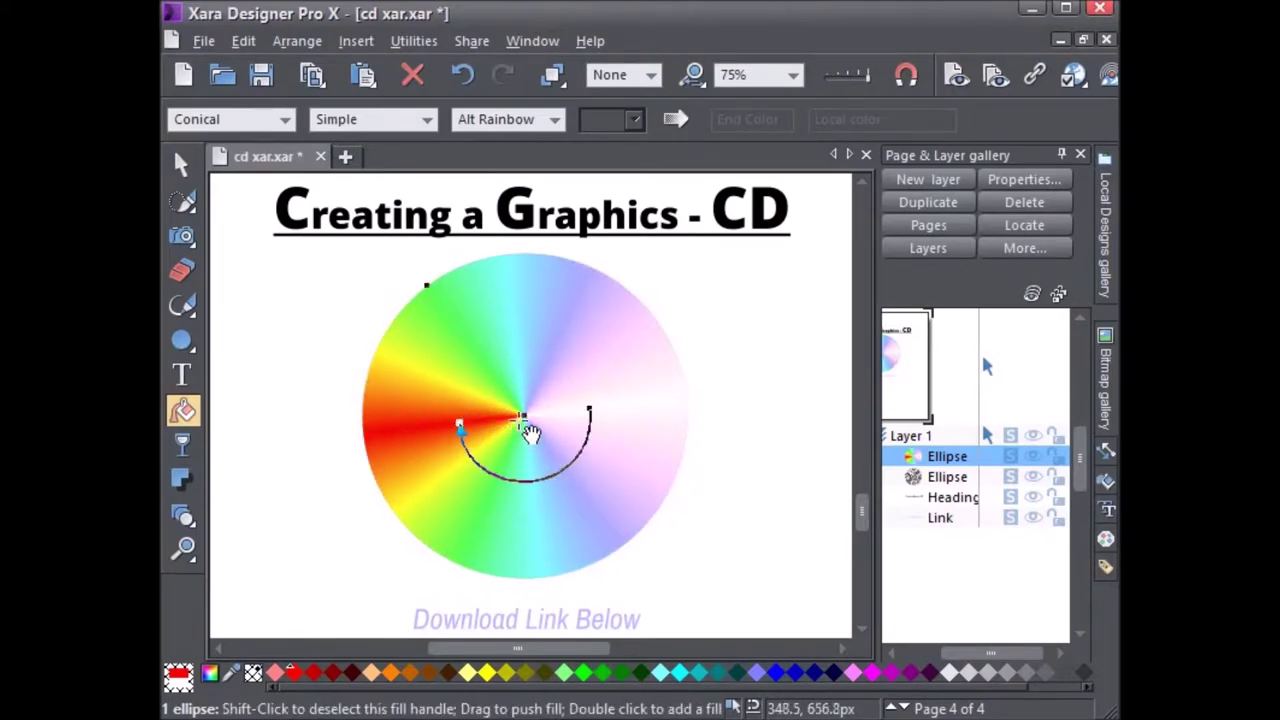
click(183, 448)
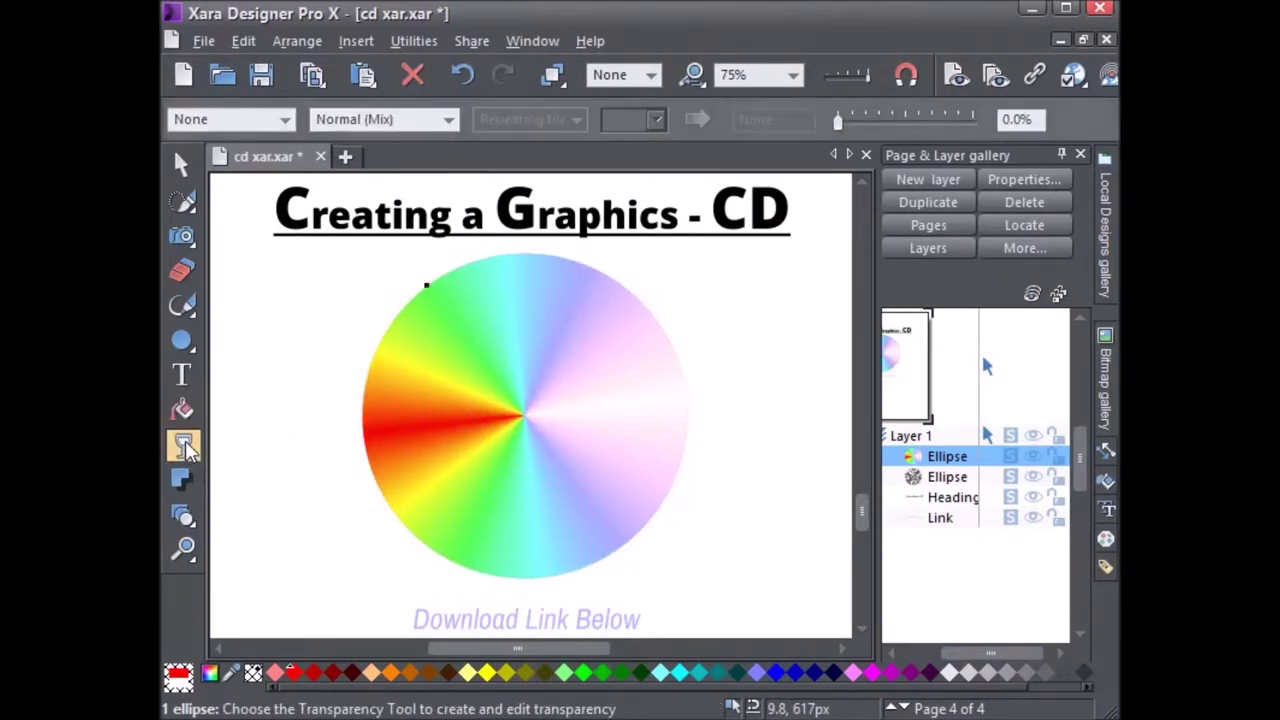
- Give the disc 17.5% flat transparency and a solid green fill
click(284, 120)
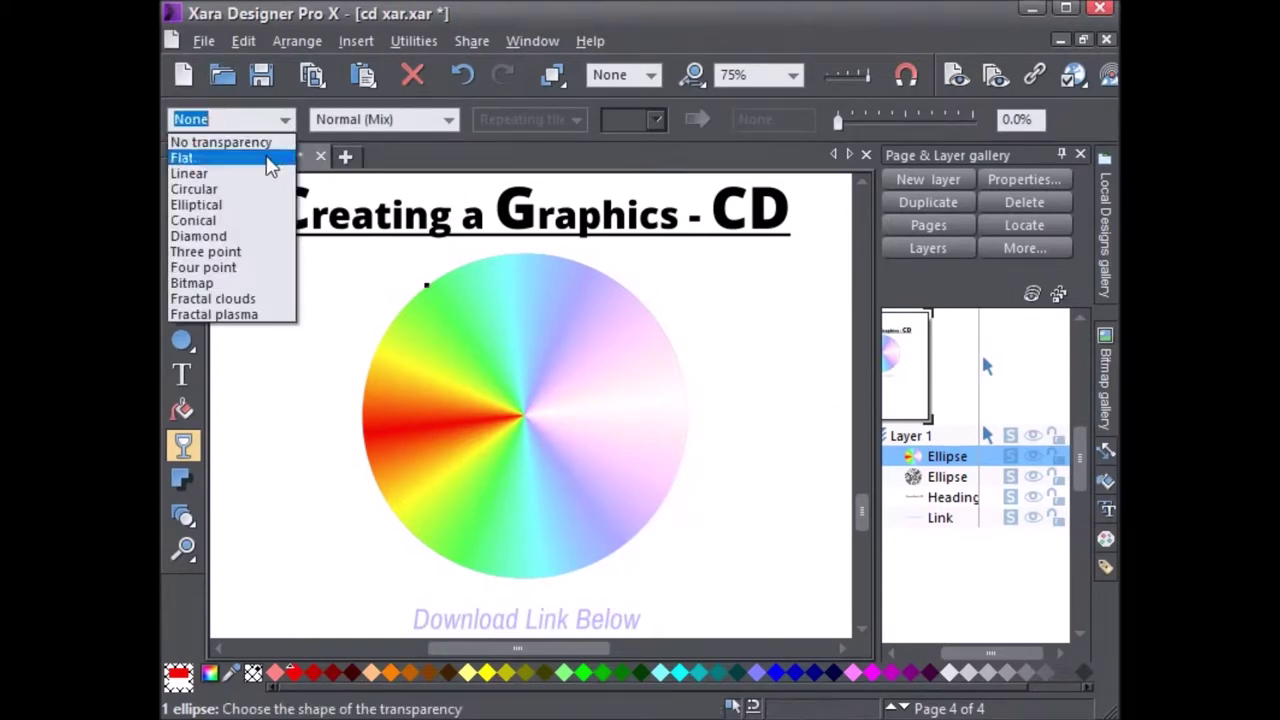
click(270, 166)
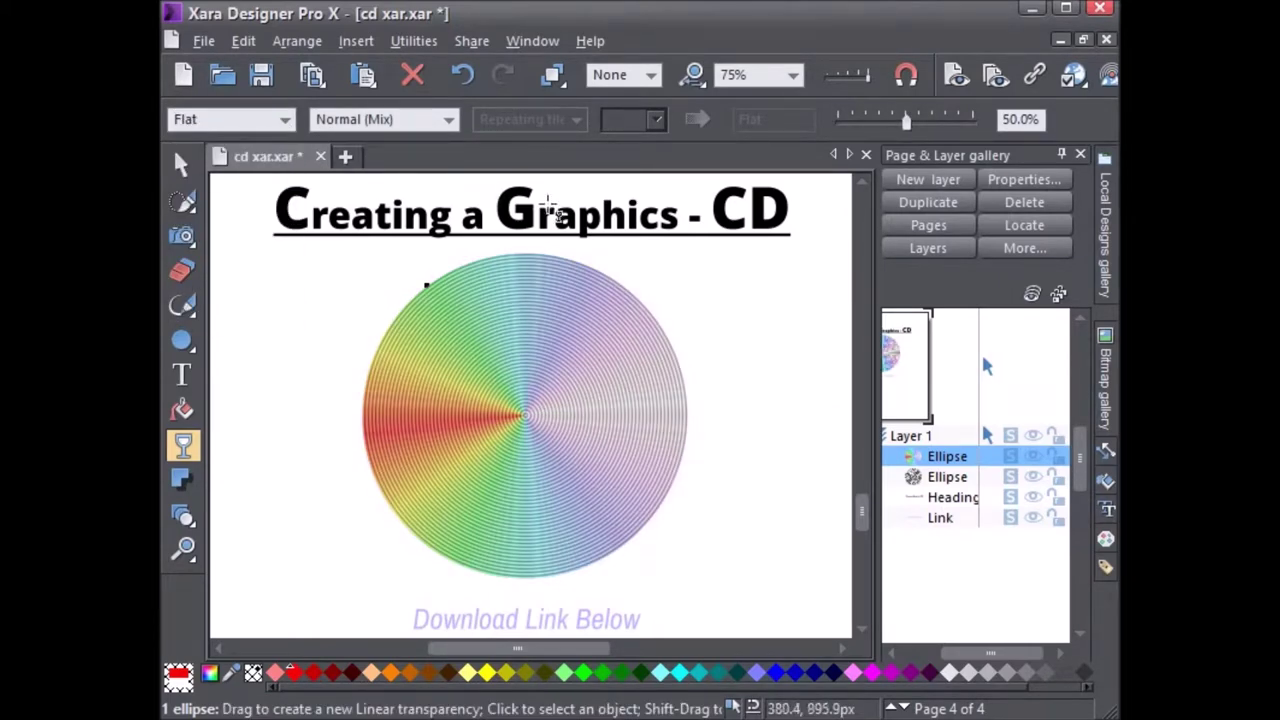
mouse_move(907, 121)
mouse_down()
mouse_move(848, 146)
mouse_move(894, 133)
mouse_move(846, 130)
mouse_move(912, 148)
mouse_move(898, 146)
mouse_move(909, 132)
mouse_move(863, 136)
mouse_up()
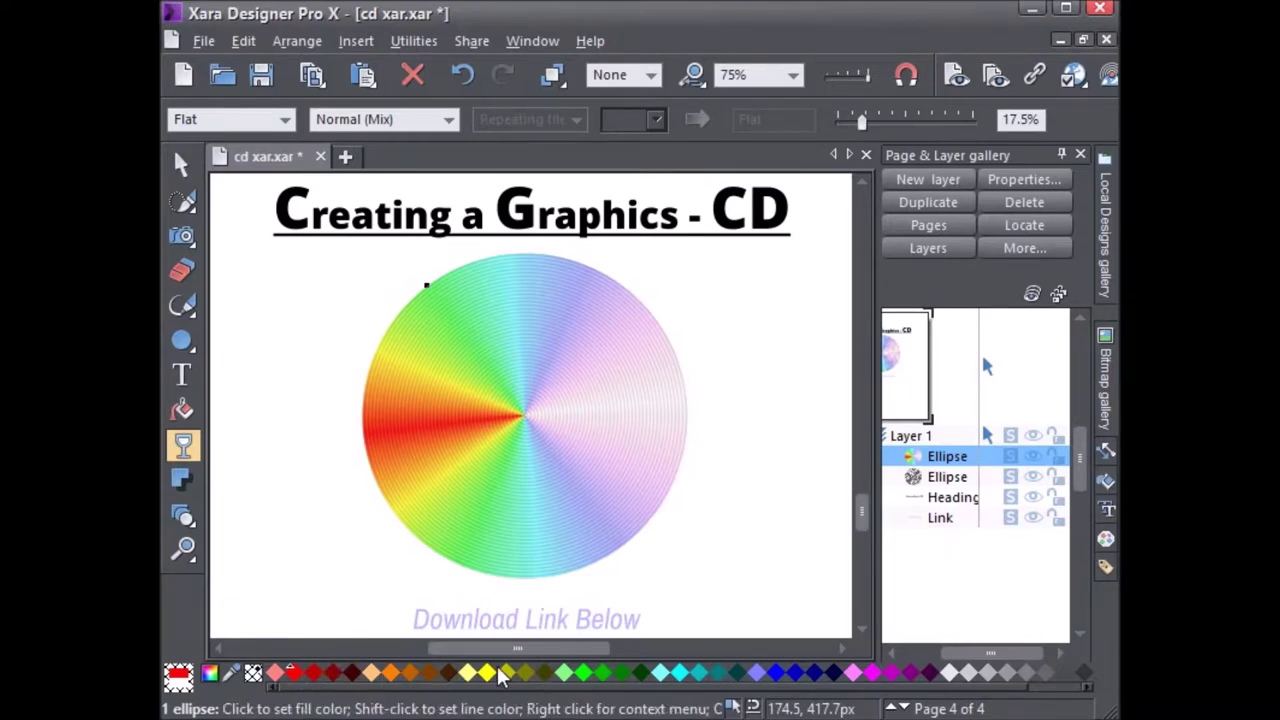
click(600, 676)
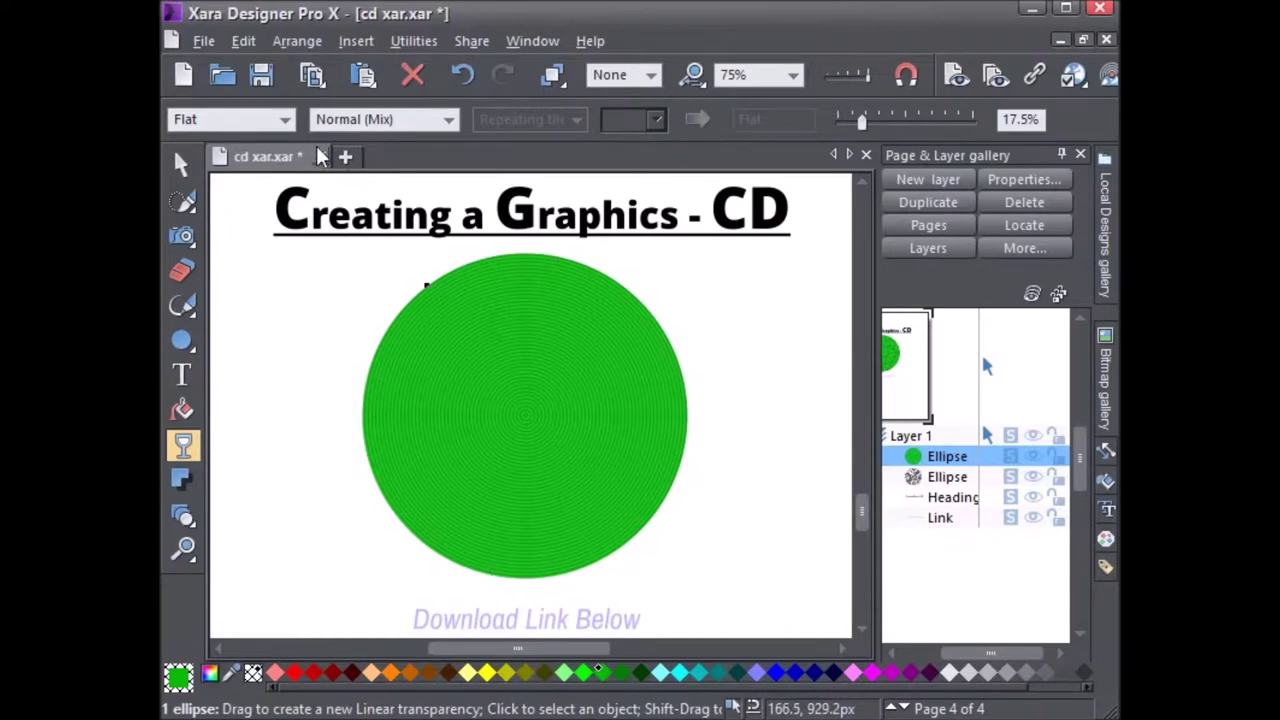
- Switch the disc to a conical fill, trying red, green, orange and light grey start colours
click(183, 411)
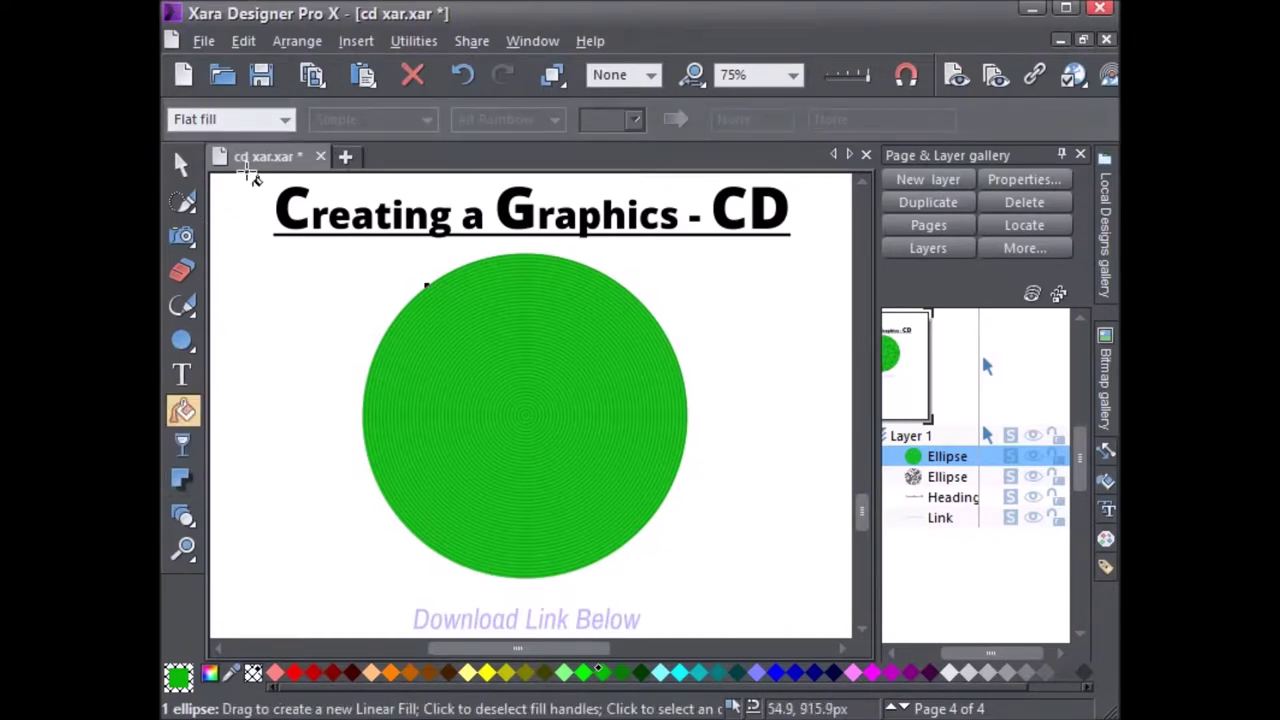
click(282, 120)
click(215, 203)
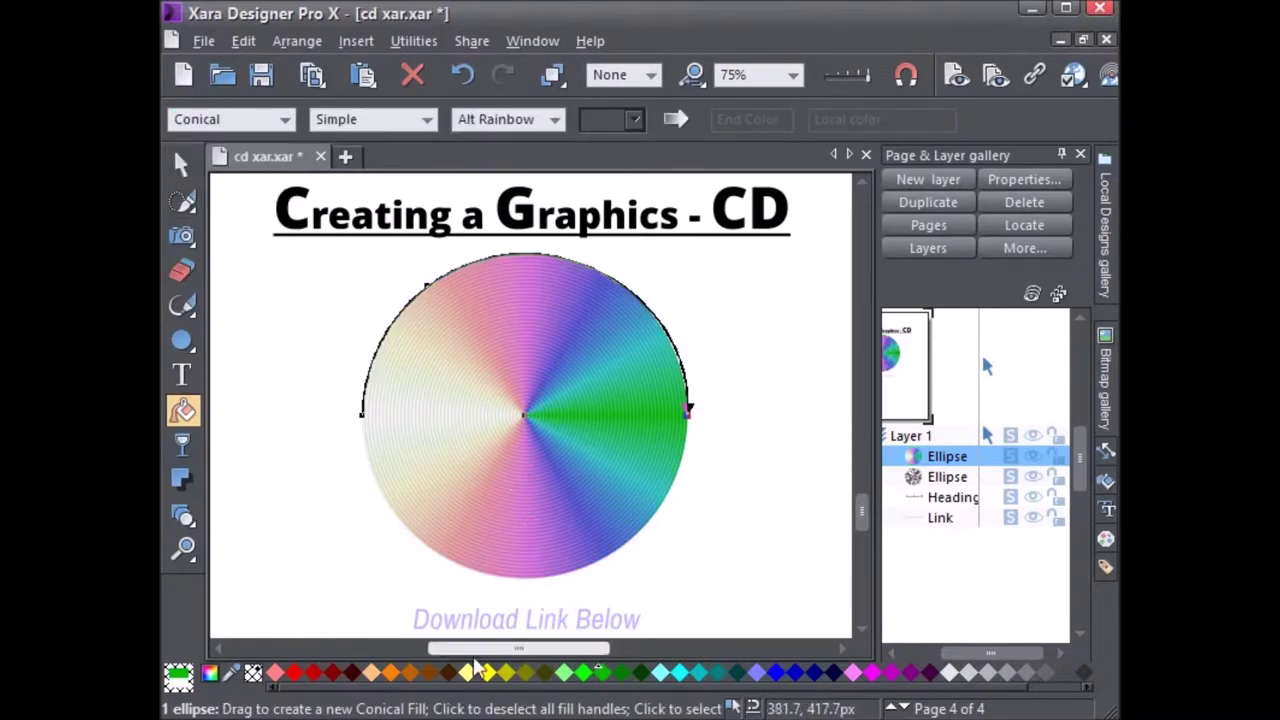
click(302, 677)
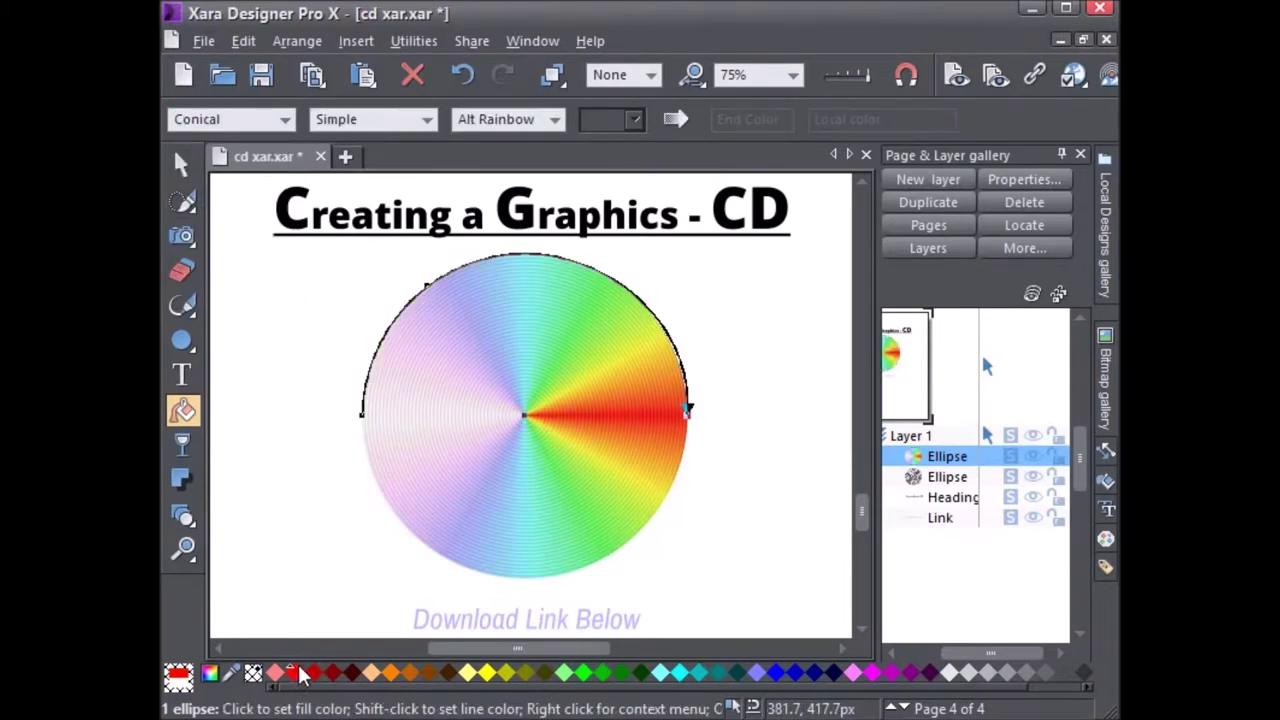
click(599, 678)
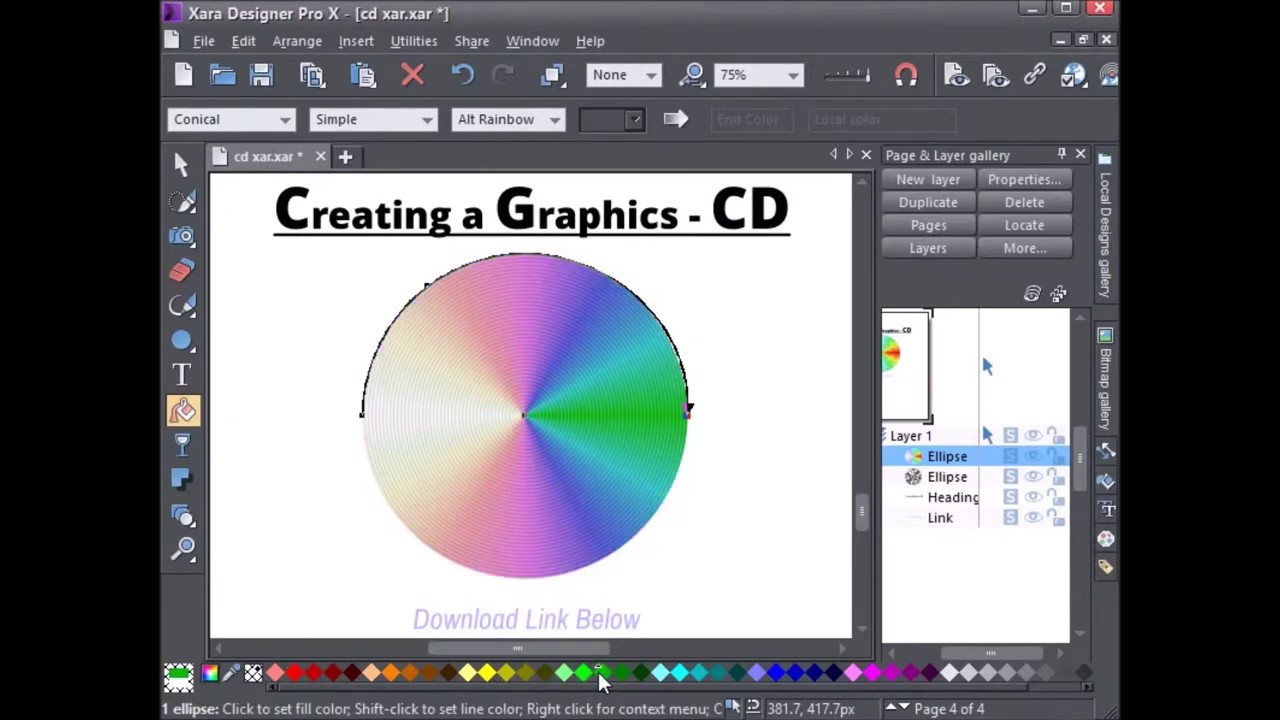
click(390, 676)
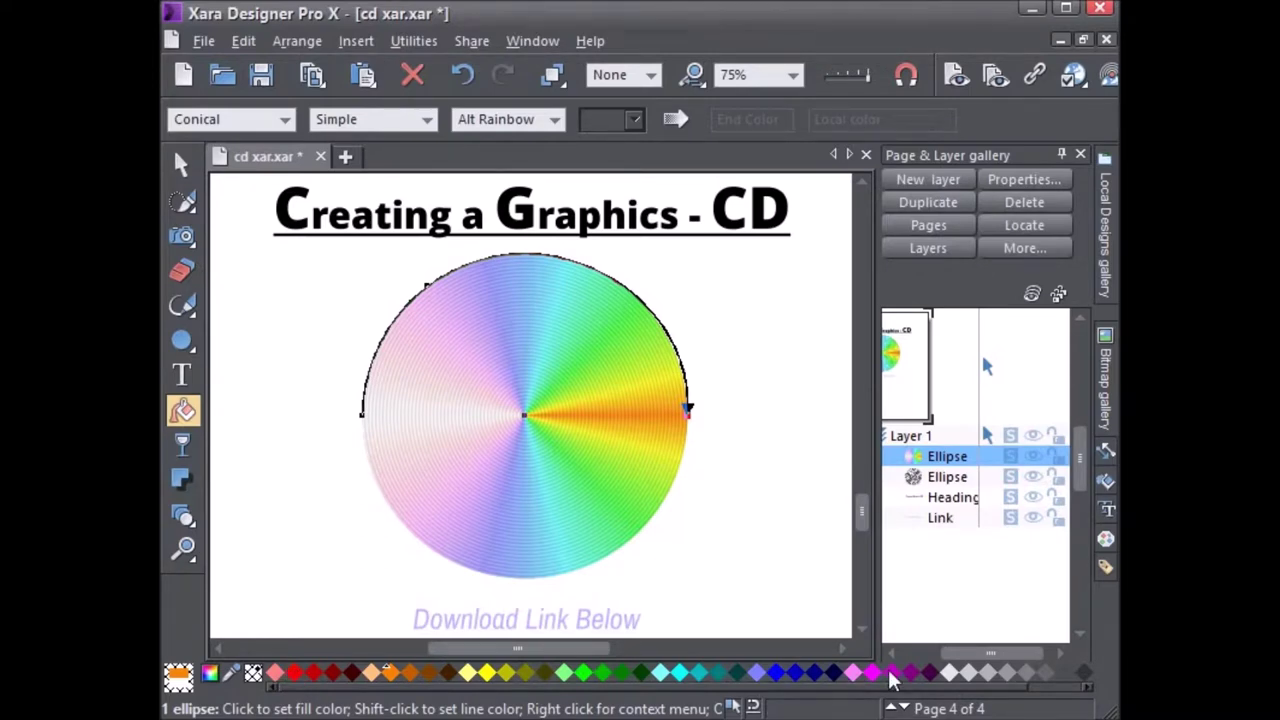
click(947, 674)
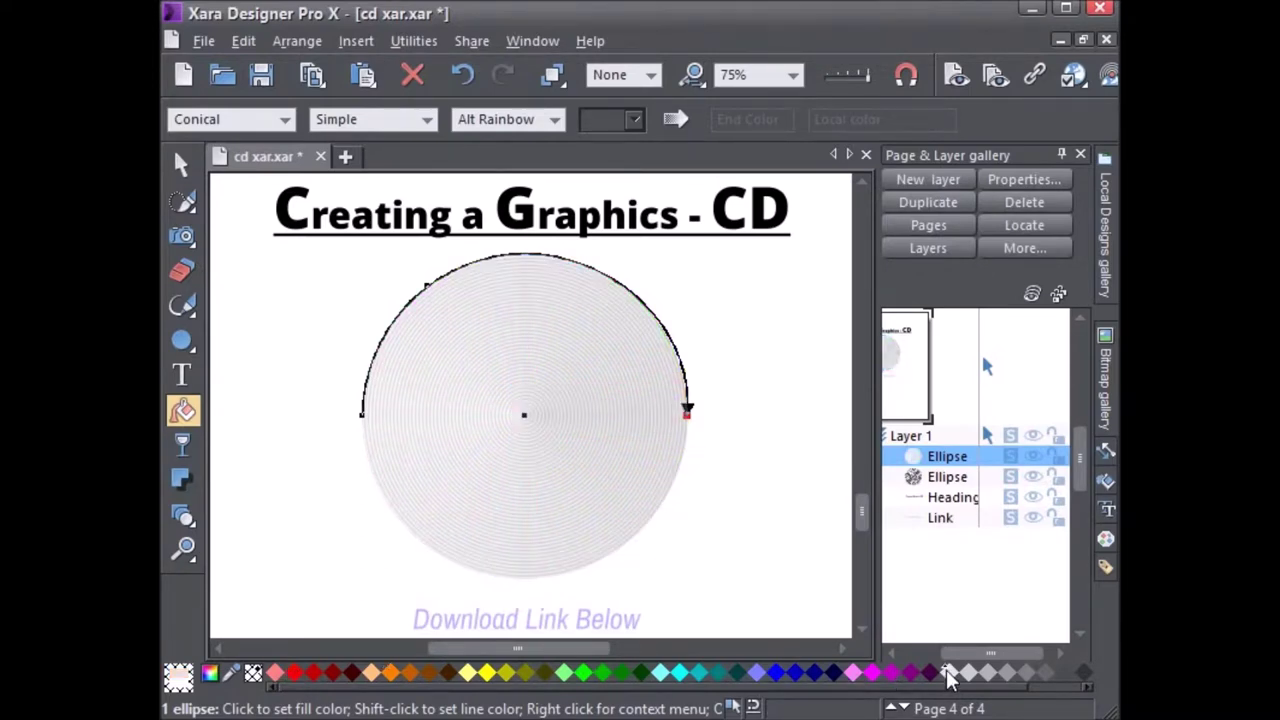
- Make the conical rainbow repeat with a red start, rotated so red bands run diagonally
click(425, 123)
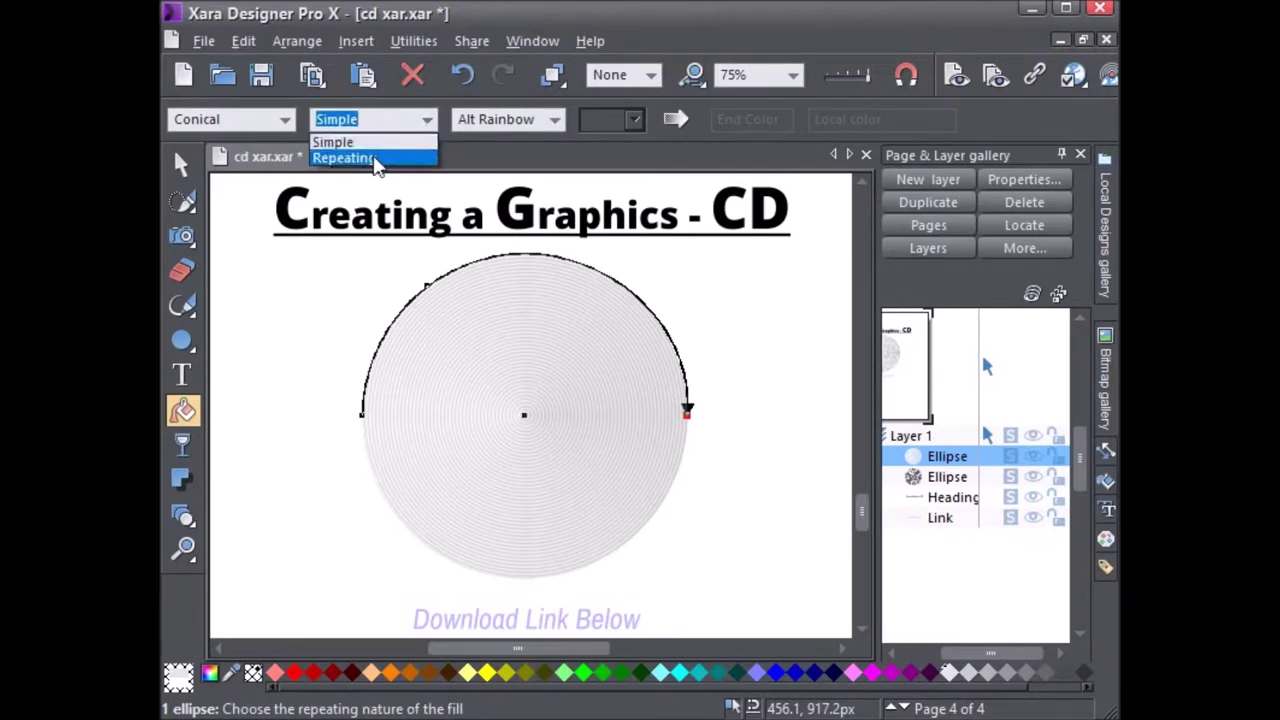
click(376, 162)
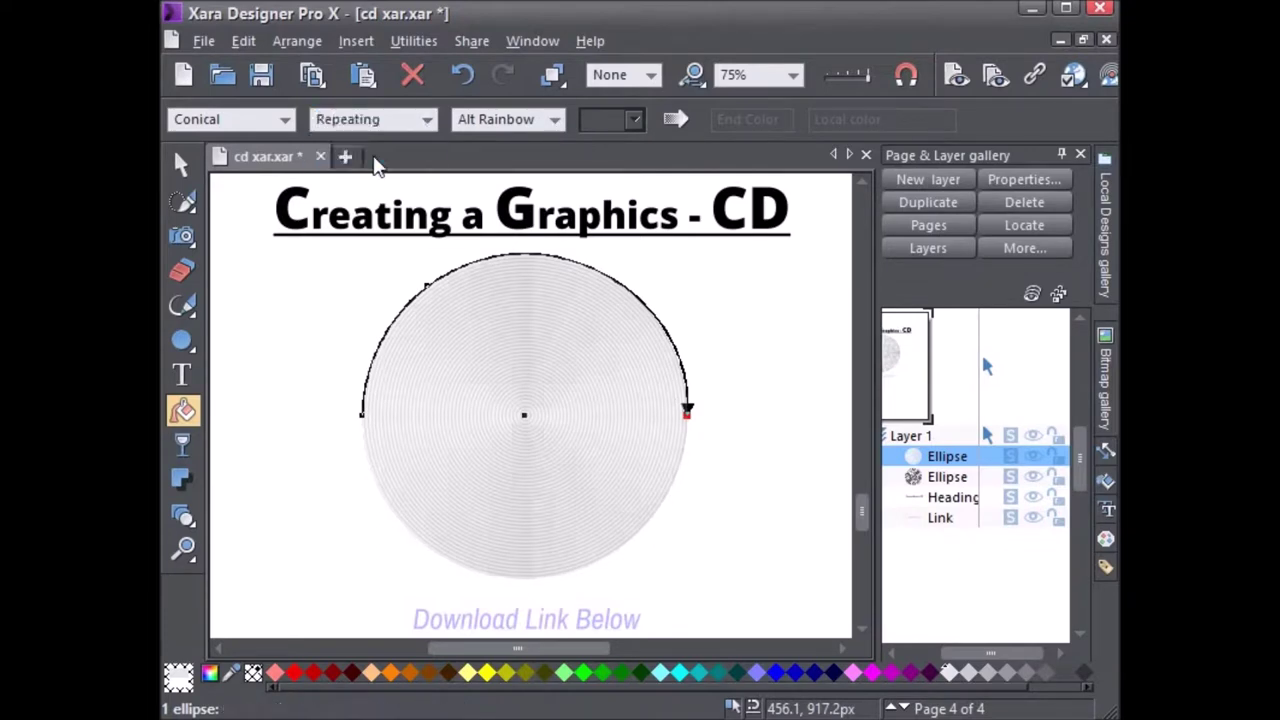
click(393, 678)
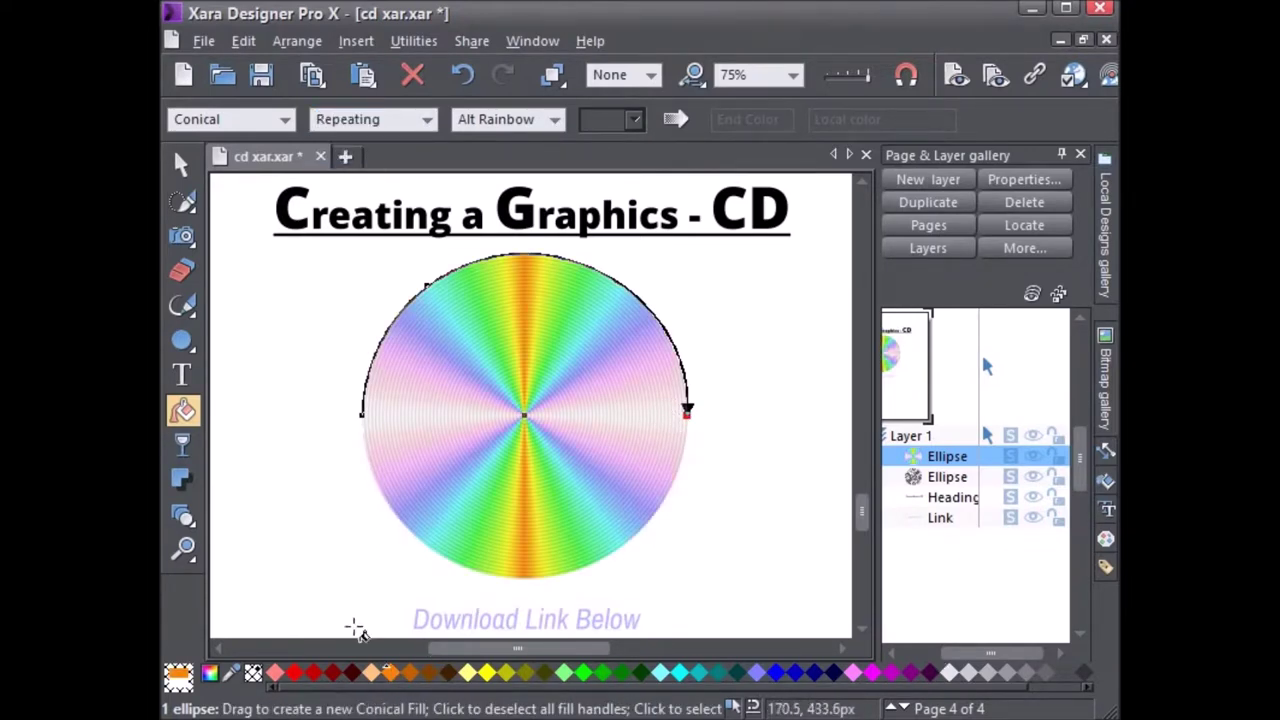
click(310, 676)
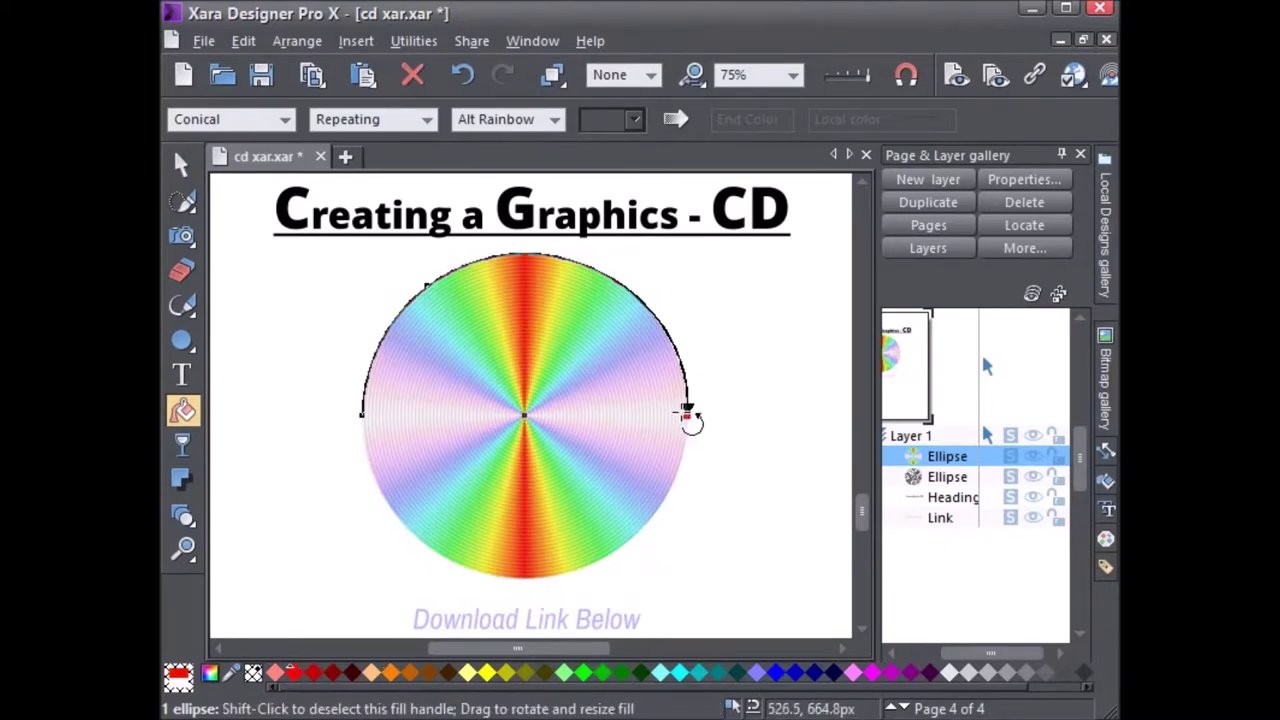
drag(686, 410, 598, 312)
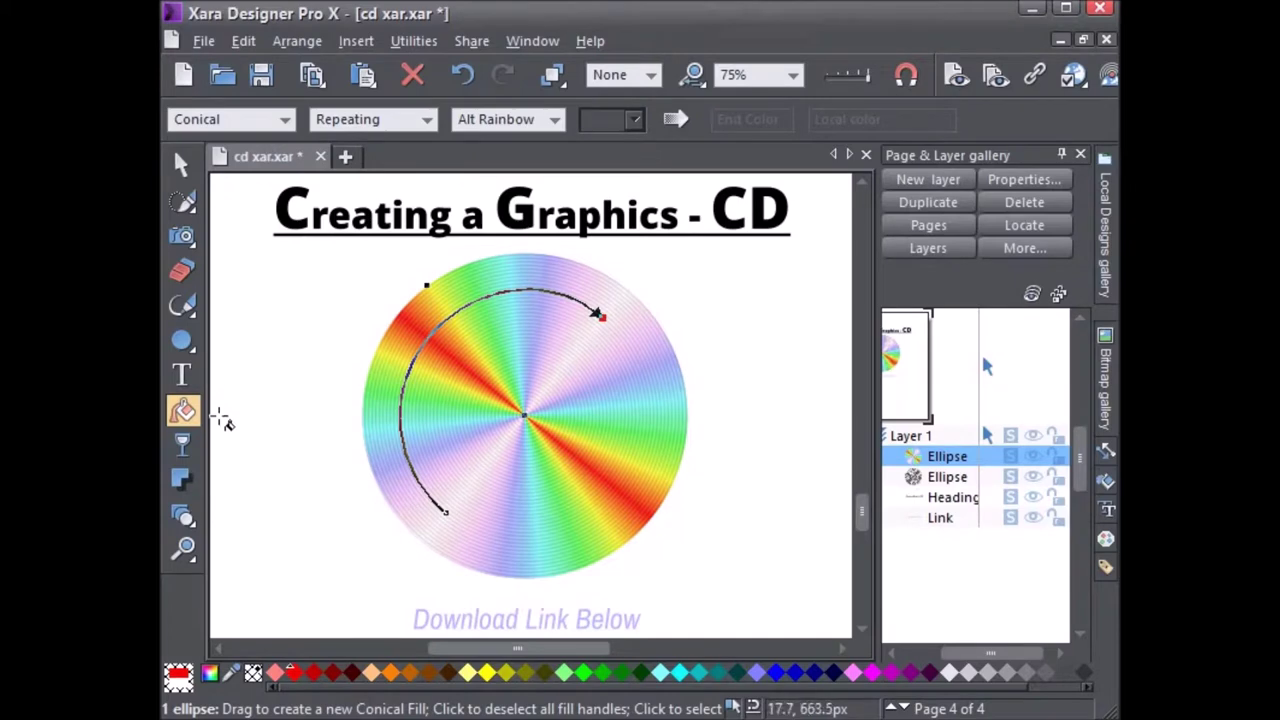
click(182, 445)
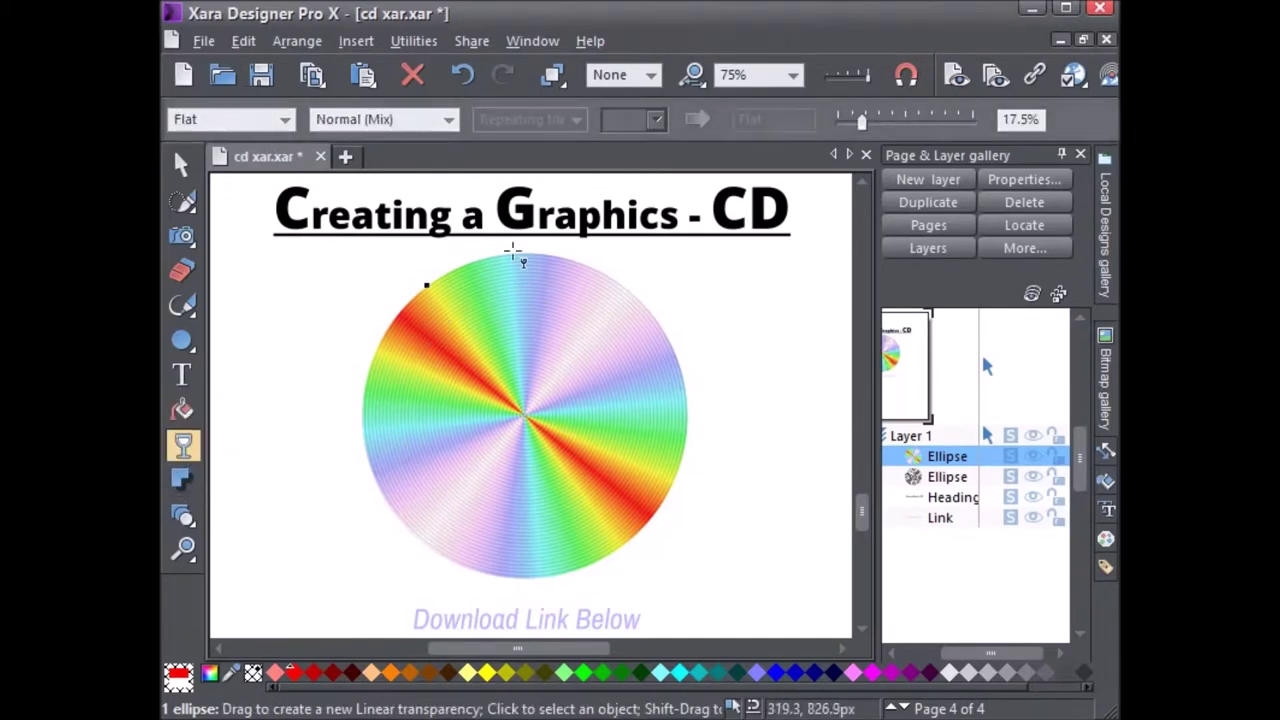
- Raise the rainbow disc's flat transparency to 81%
drag(862, 122, 948, 119)
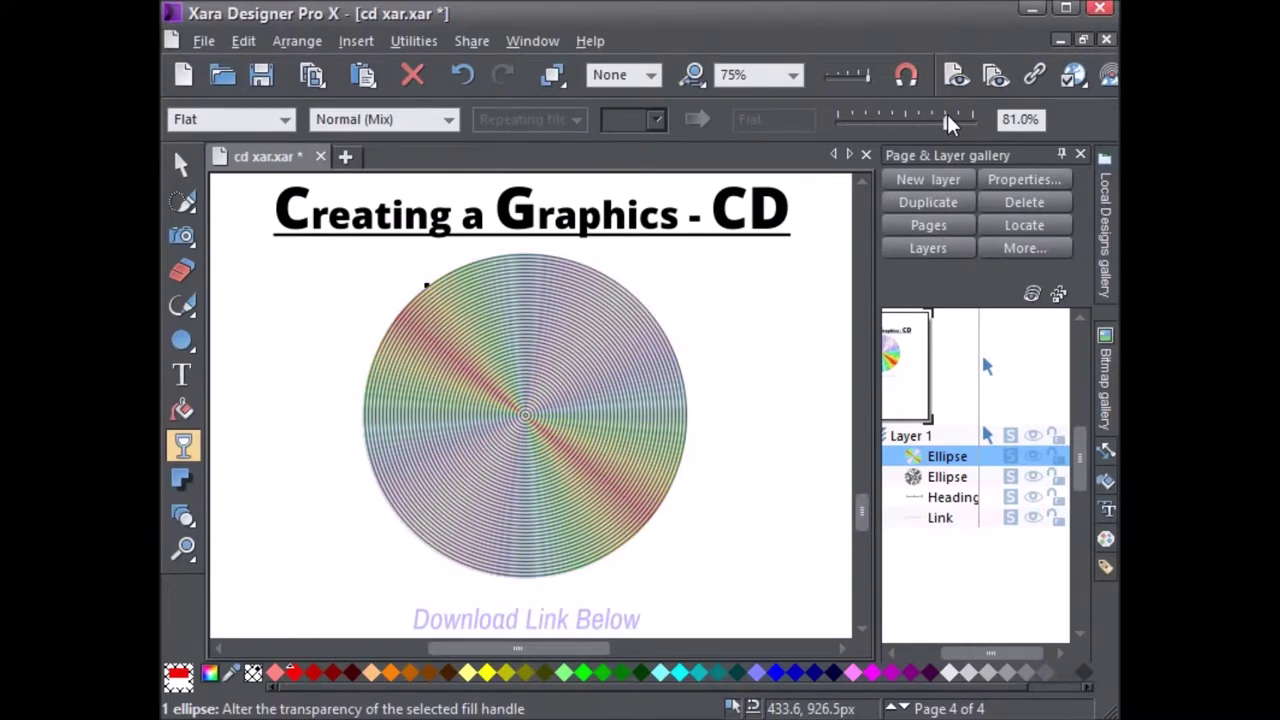
click(181, 167)
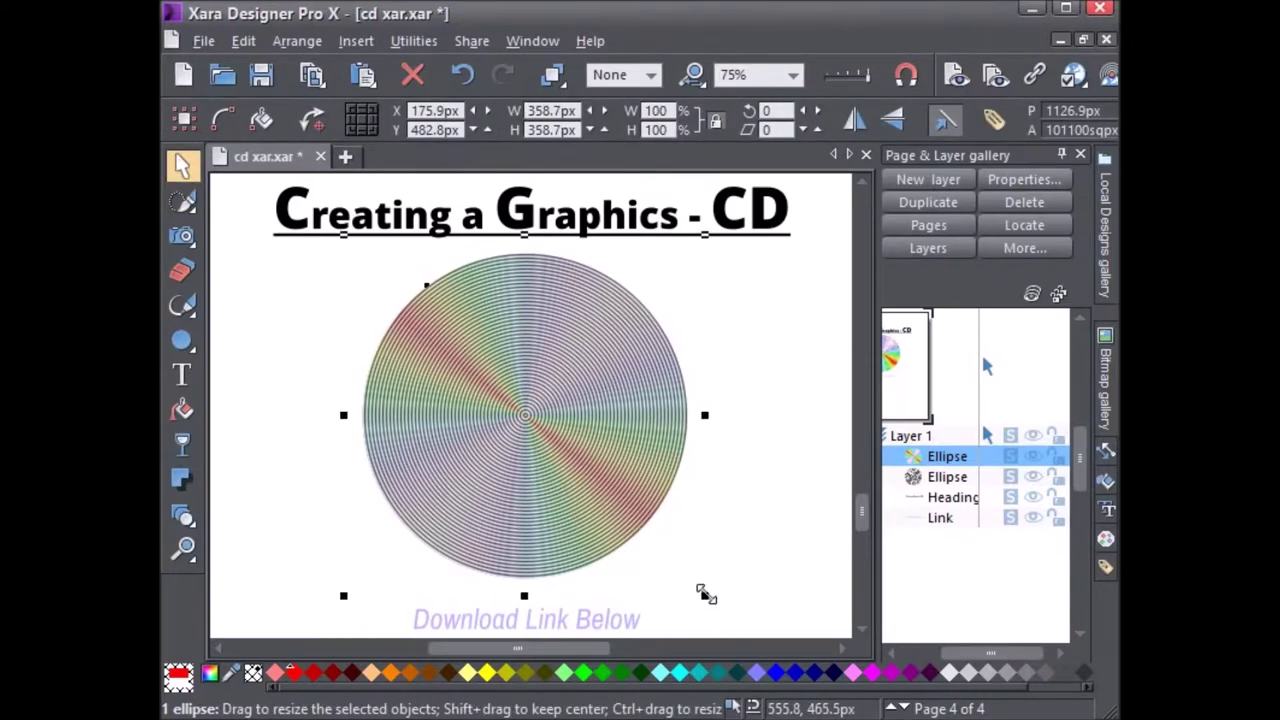
- Enlarge the disc to 393.2 × 393.2 px and duplicate it in place with Ctrl+K
drag(704, 592, 718, 600)
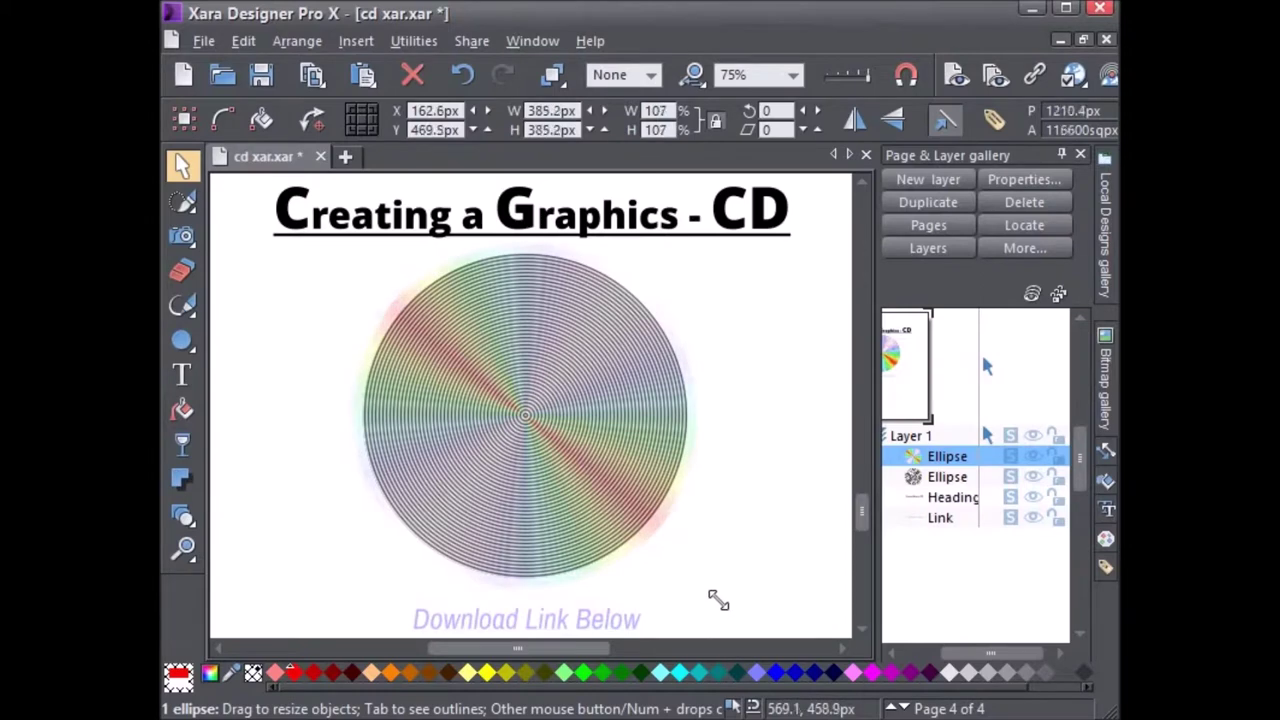
drag(718, 600, 720, 602)
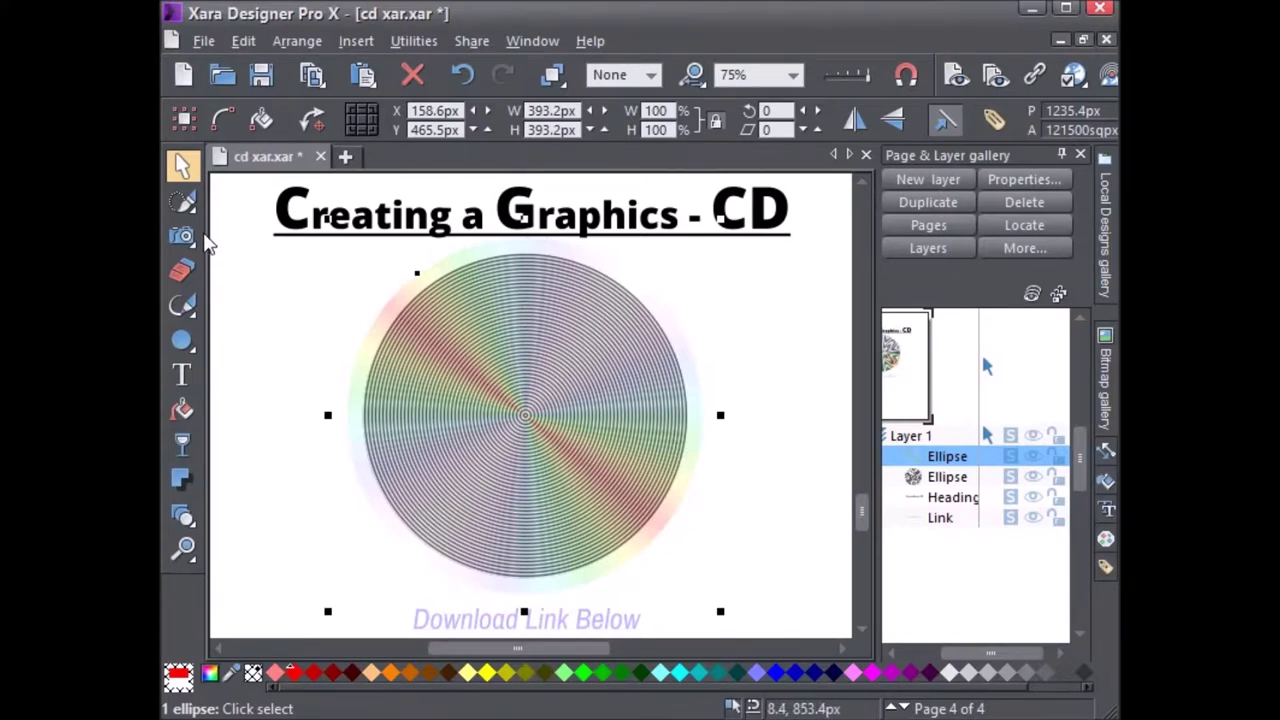
key(ctrl+k)
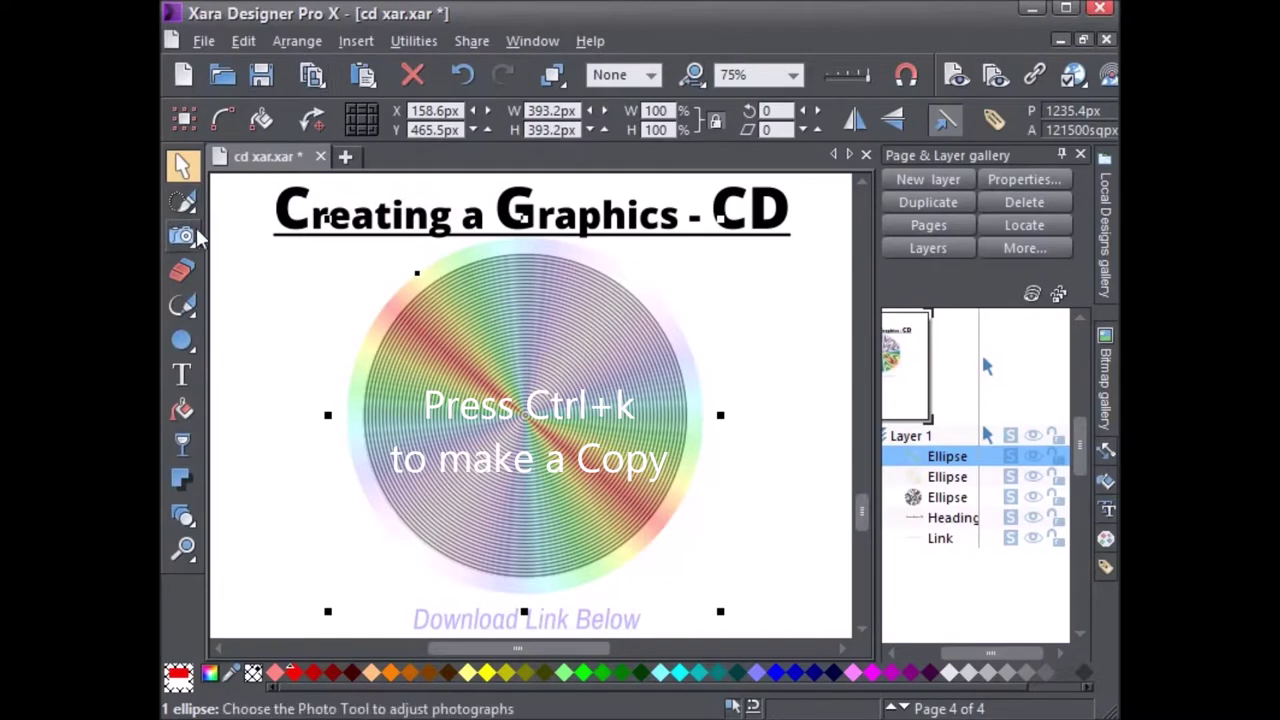
- Give the top copy a flat grey fill with 15.5% transparency
click(182, 410)
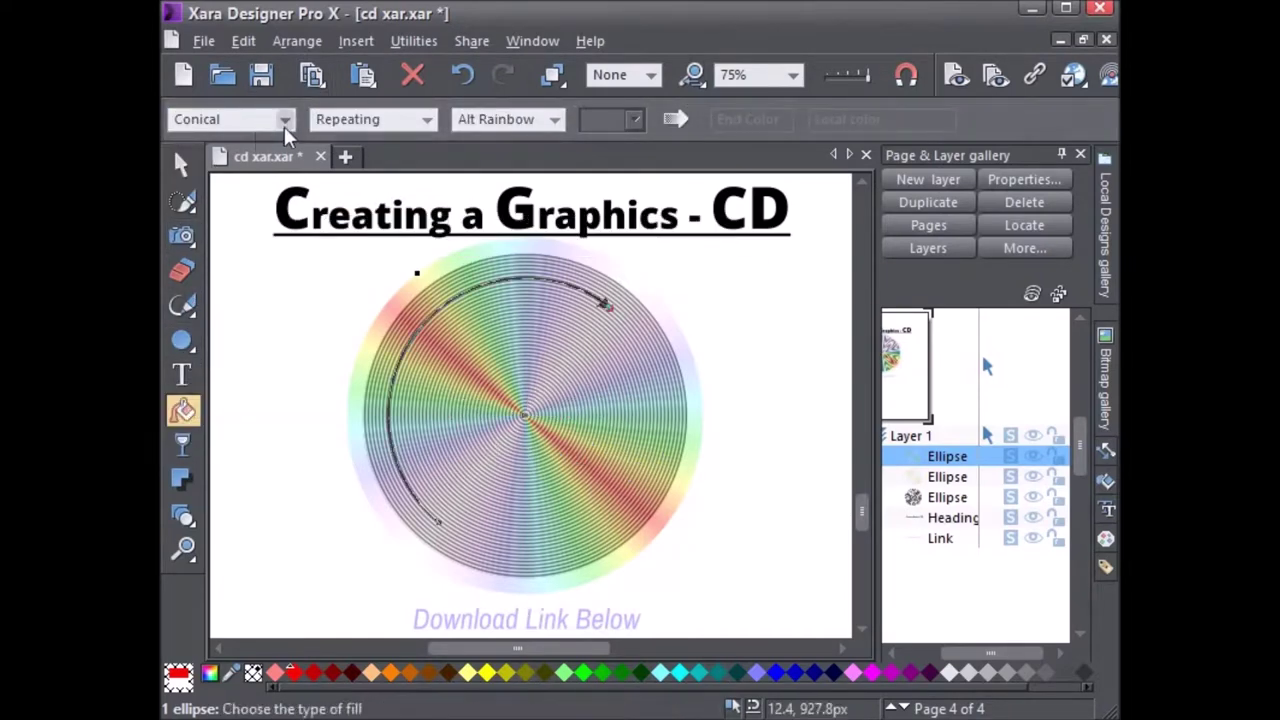
click(285, 120)
click(215, 137)
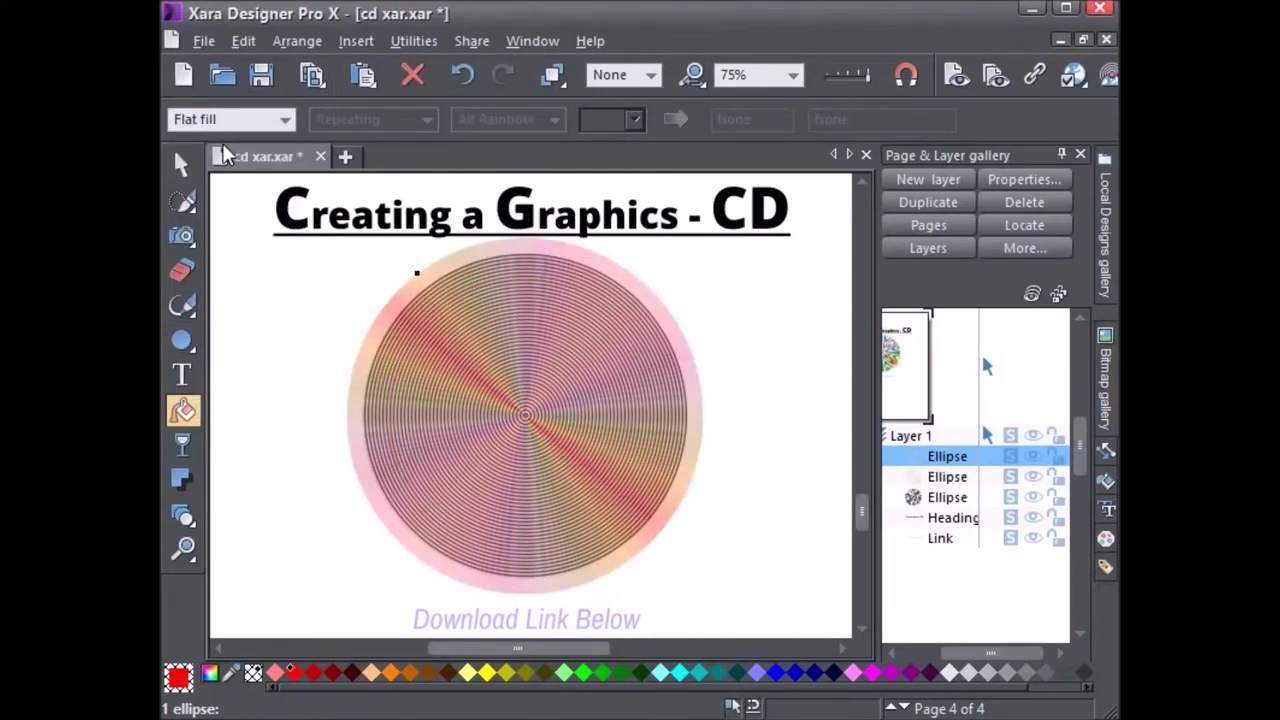
click(186, 447)
drag(948, 125, 838, 124)
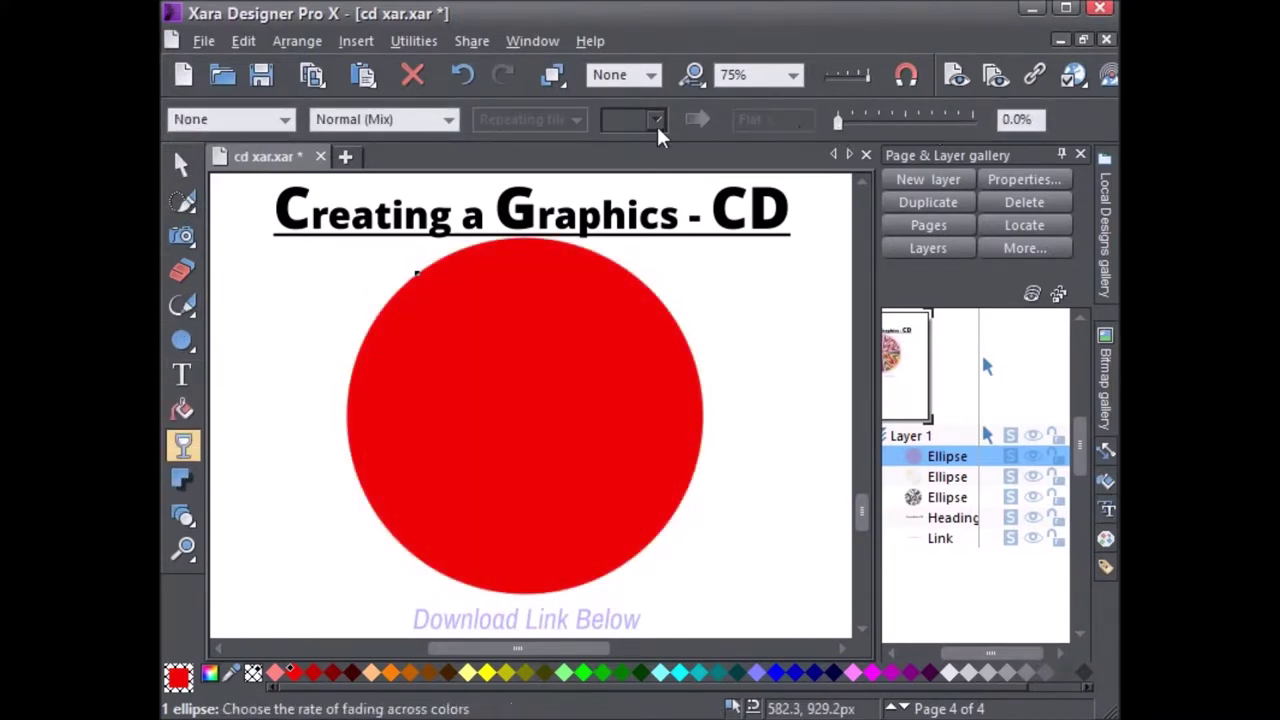
click(1008, 676)
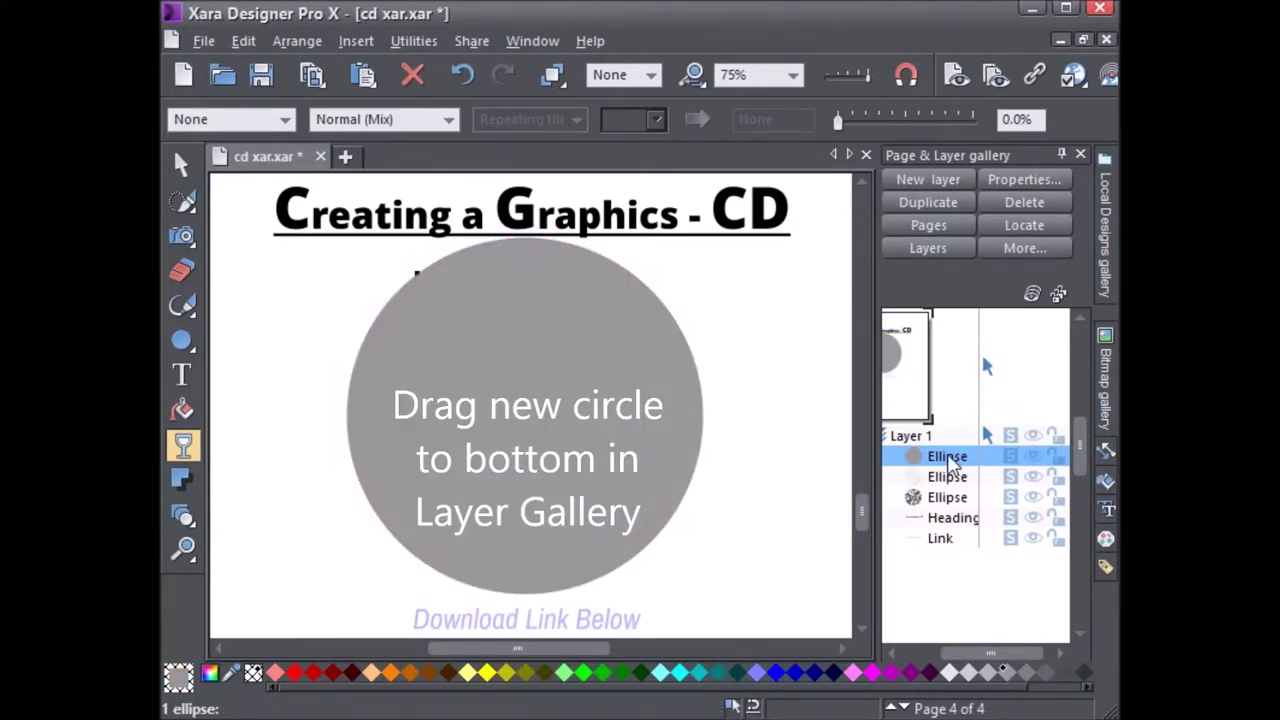
- Move the grey circle below the rainbow disc in Layer 1 and darken its fill
drag(950, 466, 945, 525)
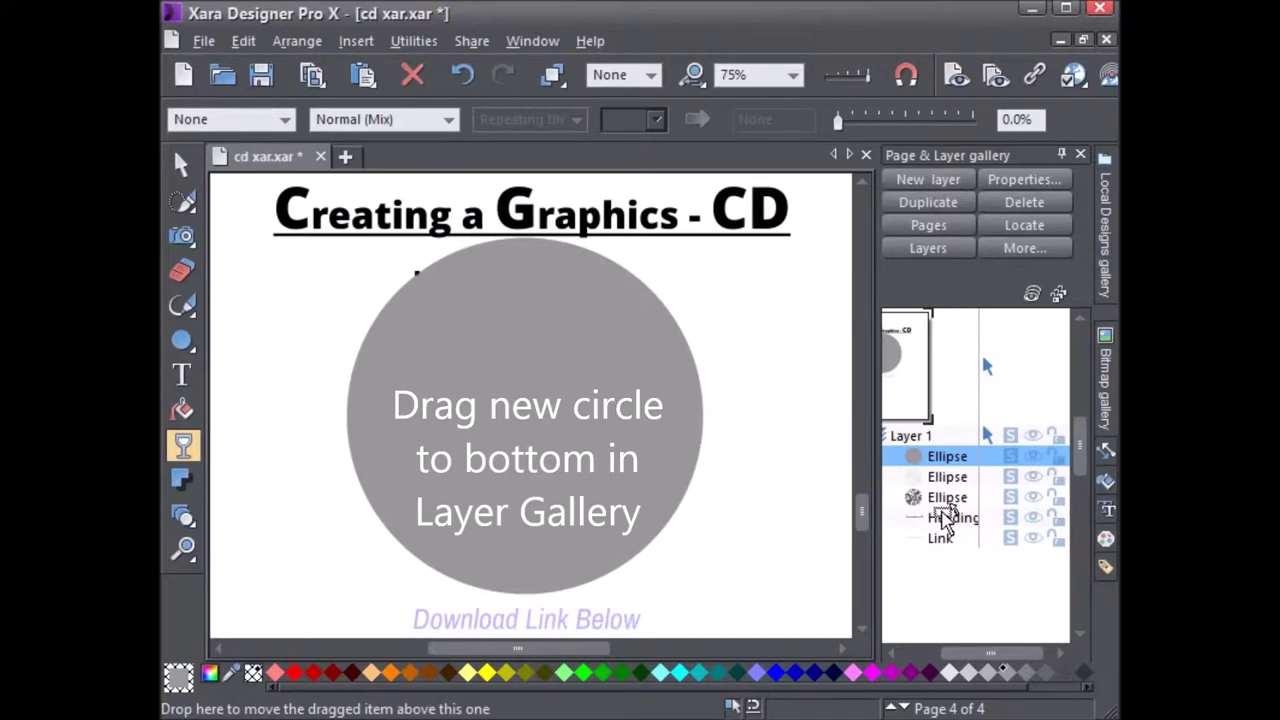
drag(945, 522, 945, 522)
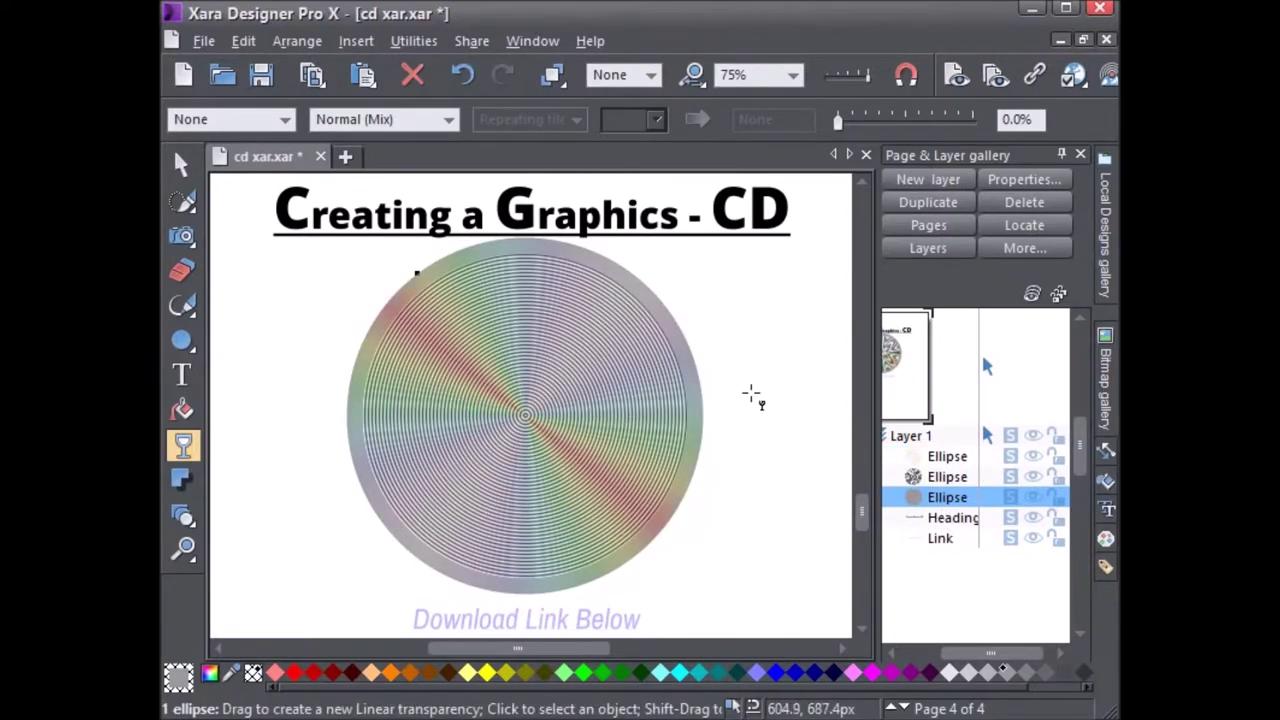
mouse_move(1025, 673)
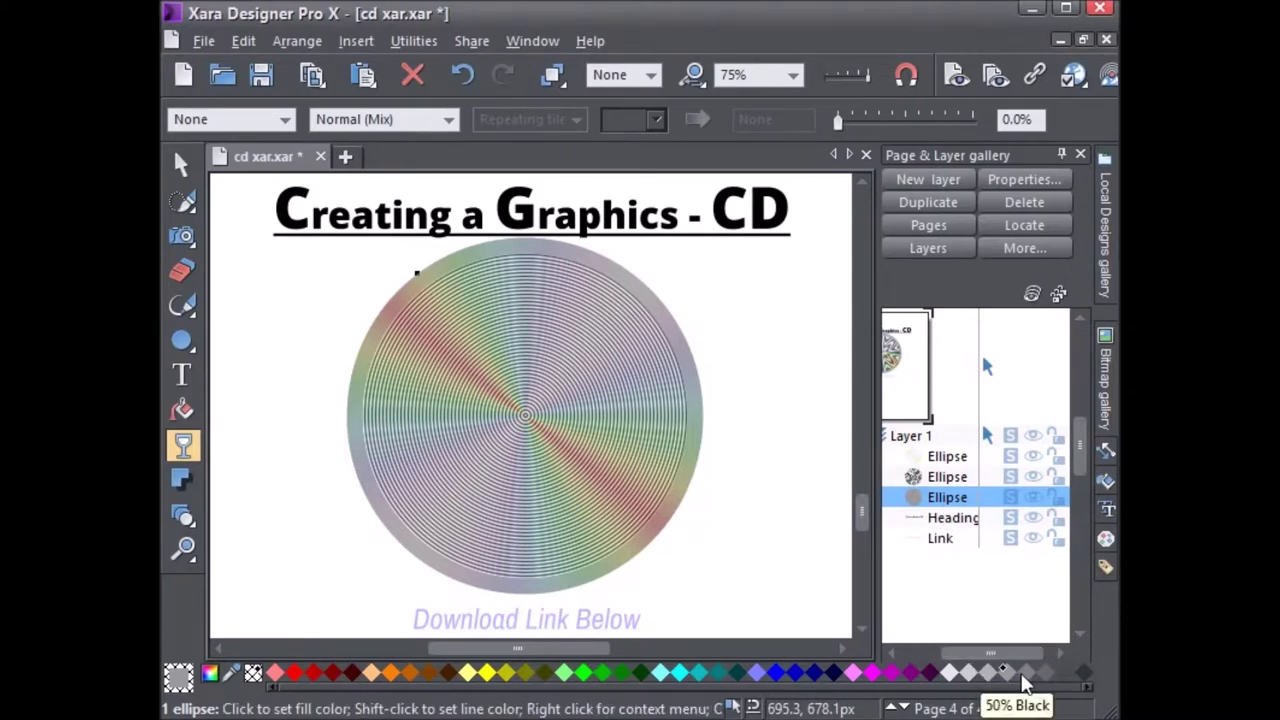
click(1028, 673)
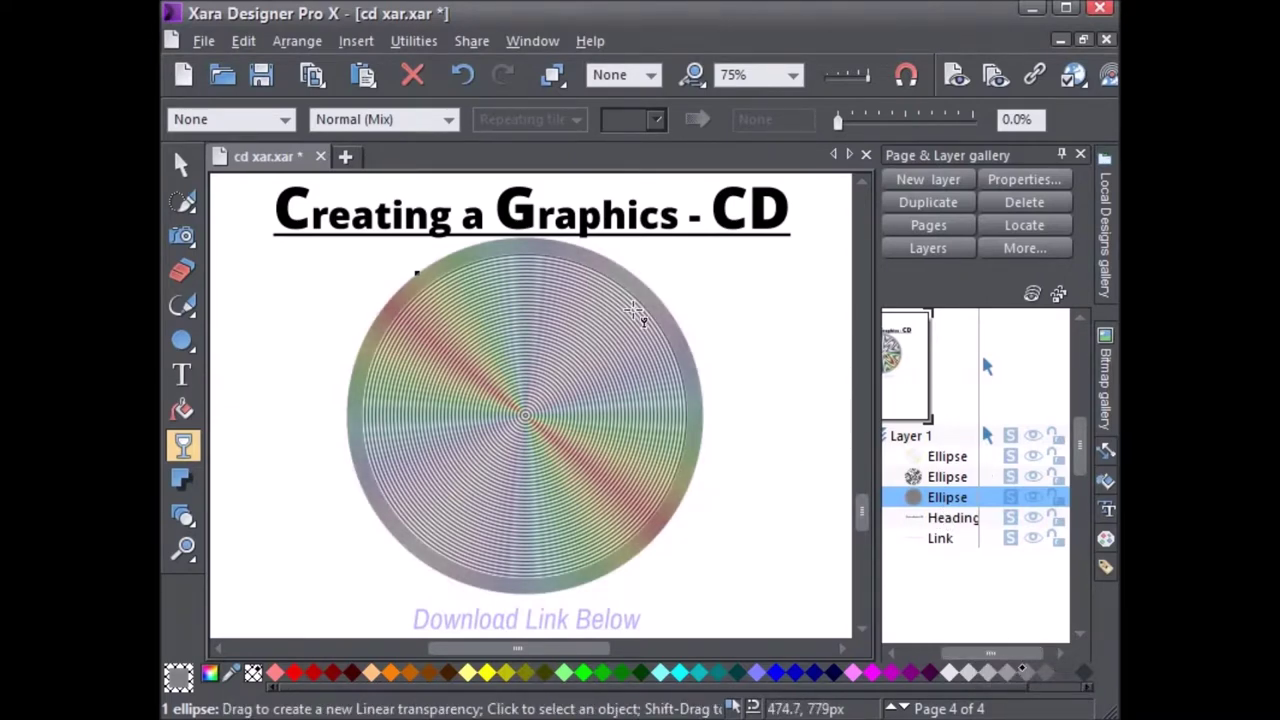
click(177, 166)
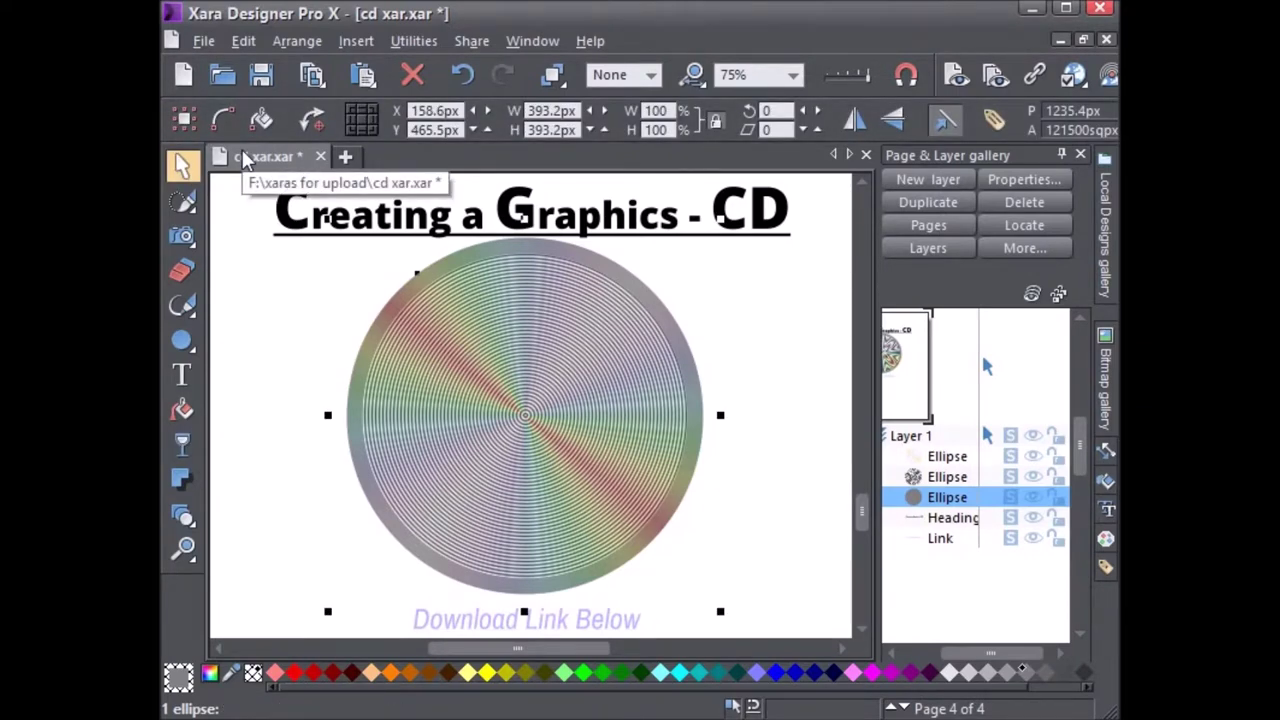
- Copy the rainbow disc and paste it in place in the current layer over the original
right_click(675, 334)
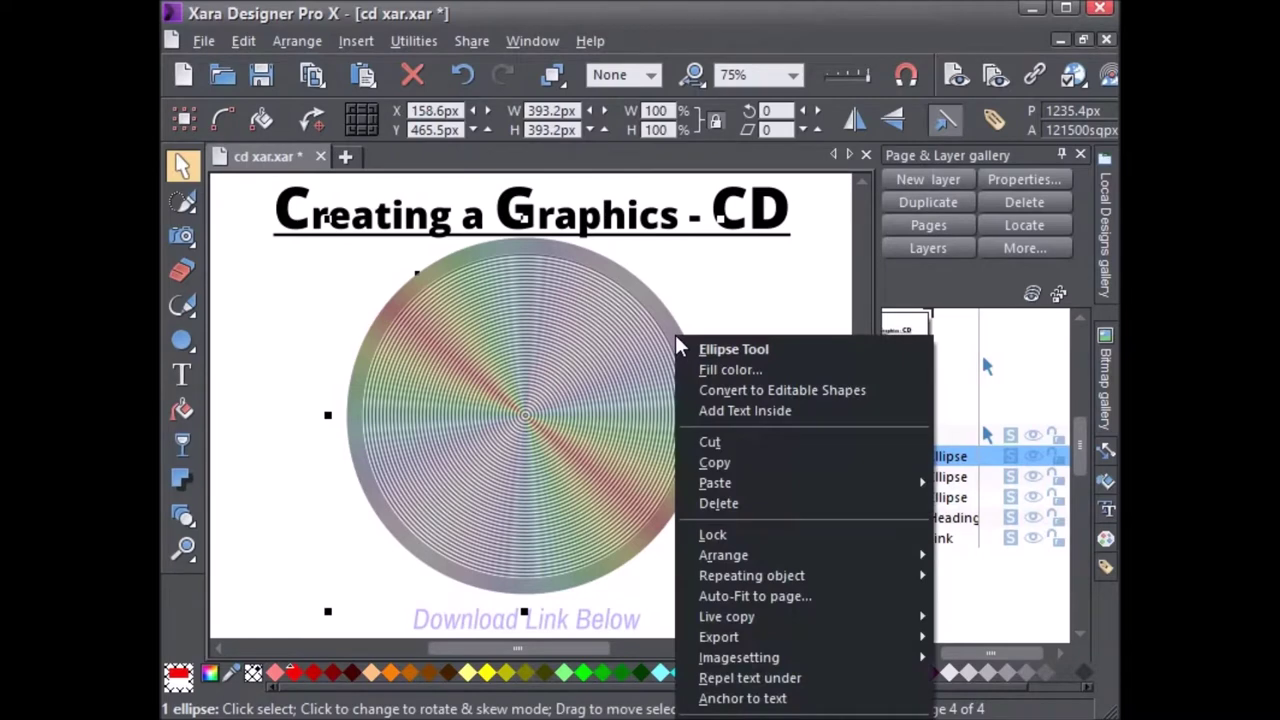
click(740, 460)
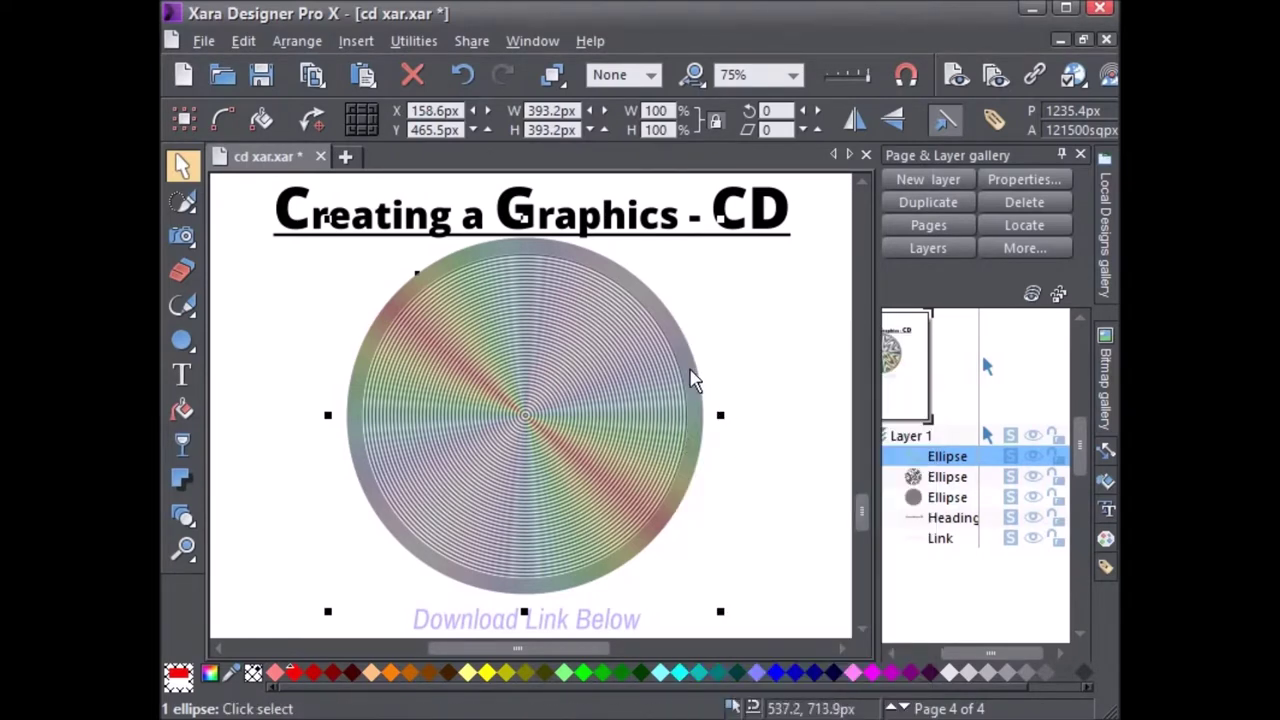
click(797, 352)
right_click(757, 349)
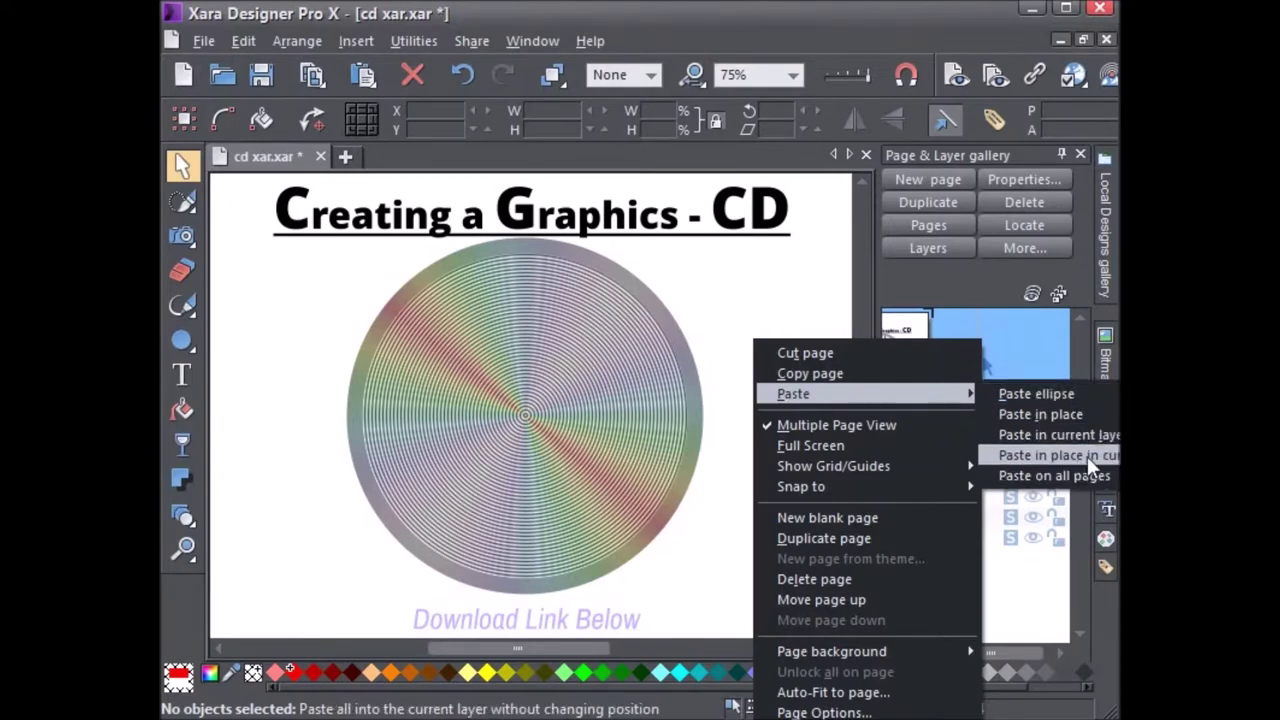
click(1060, 455)
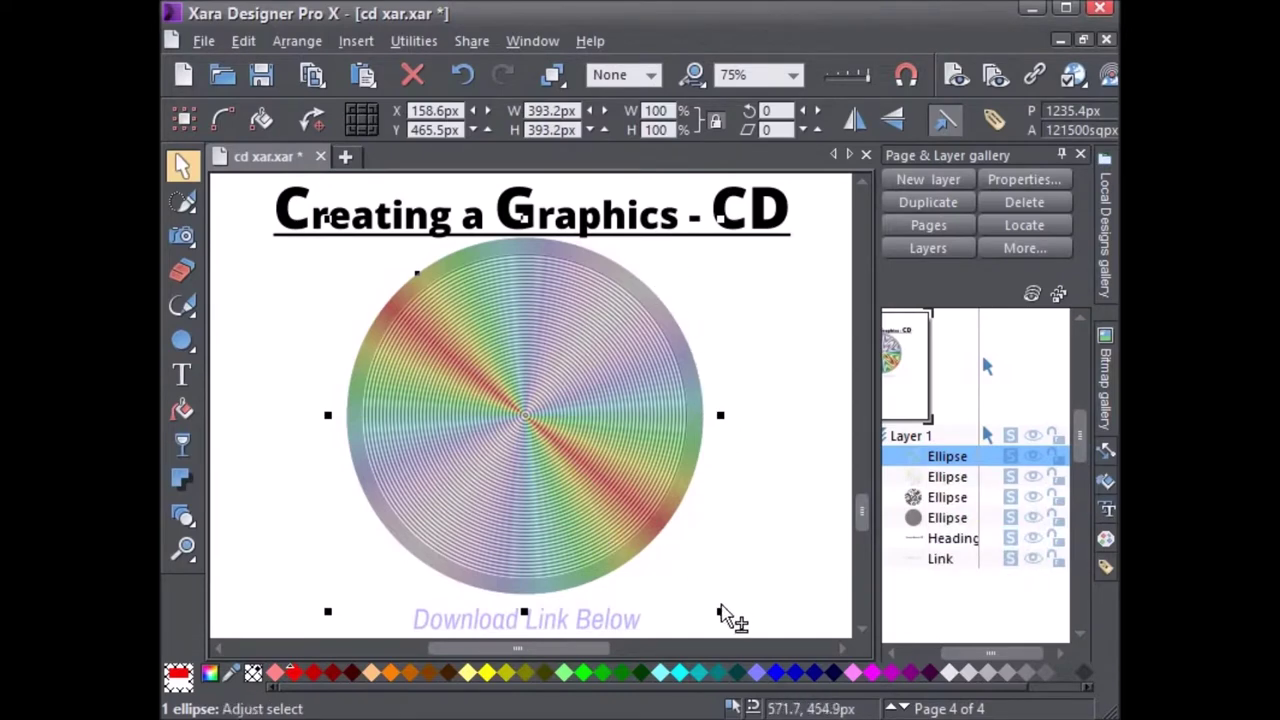
- Shrink the copied disc to about 106 px at the centre and give it a flat fill
drag(720, 612, 620, 490)
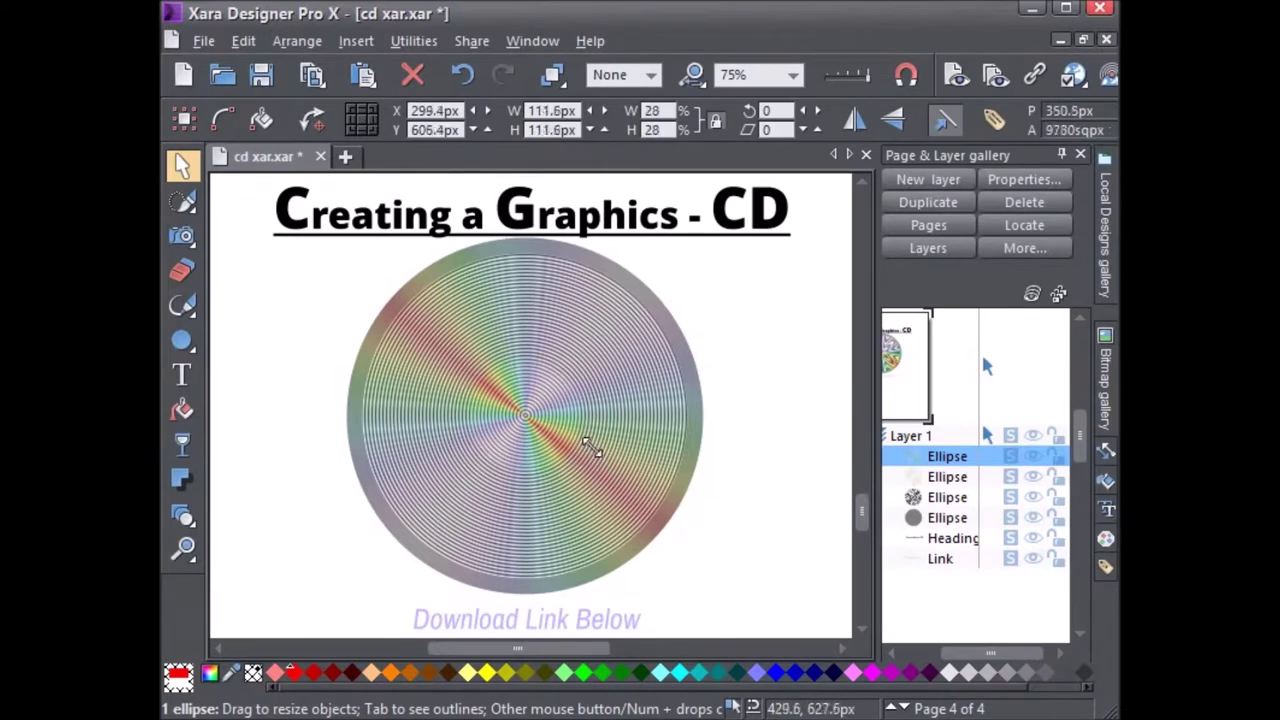
drag(620, 490, 586, 443)
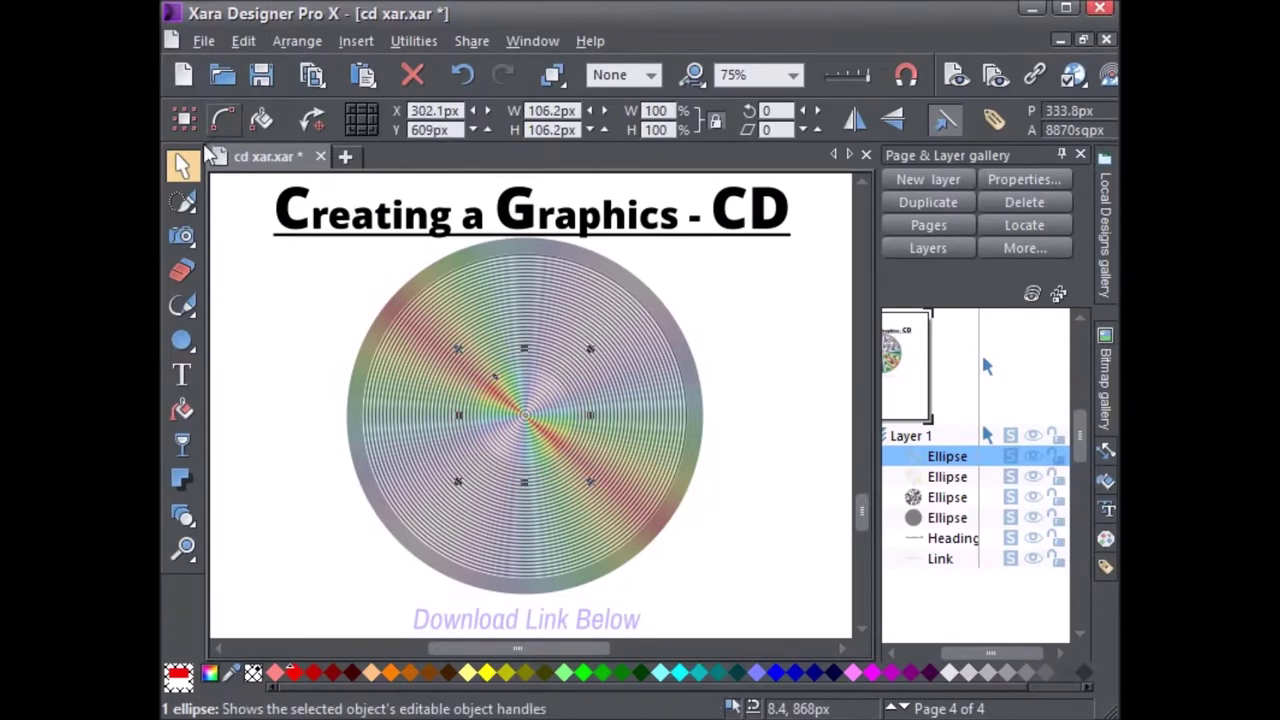
click(186, 410)
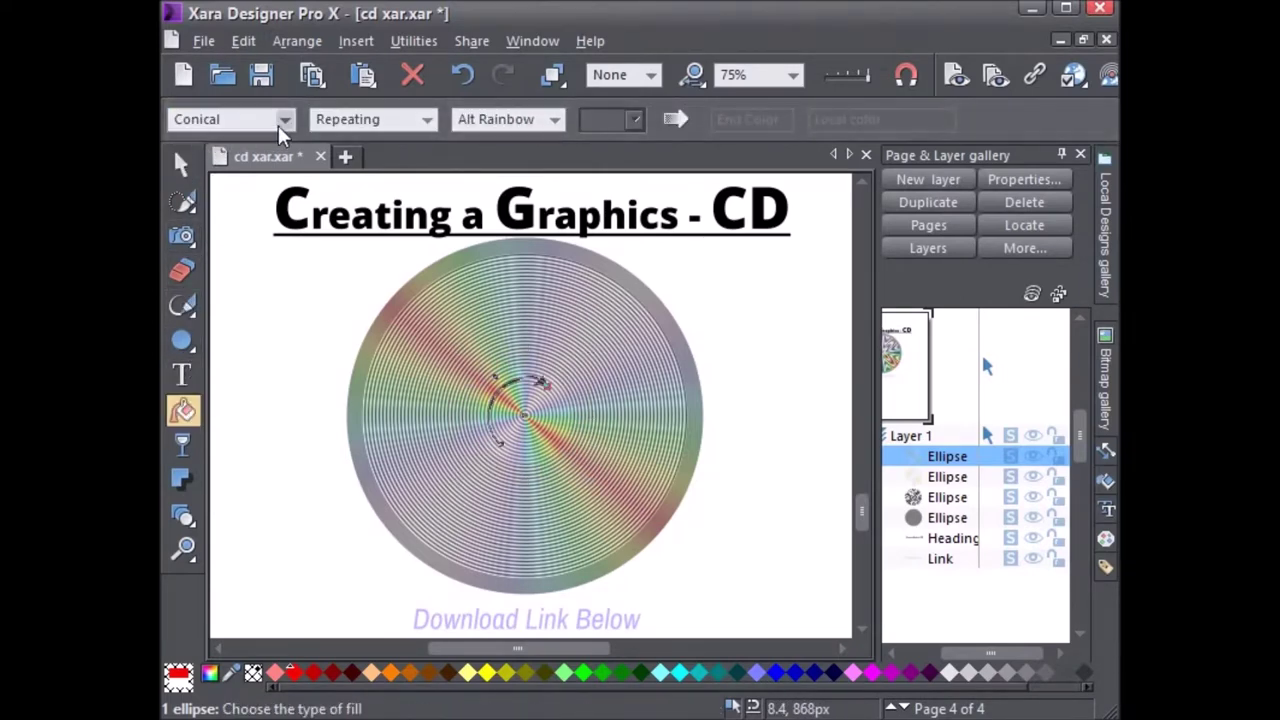
click(284, 119)
click(213, 145)
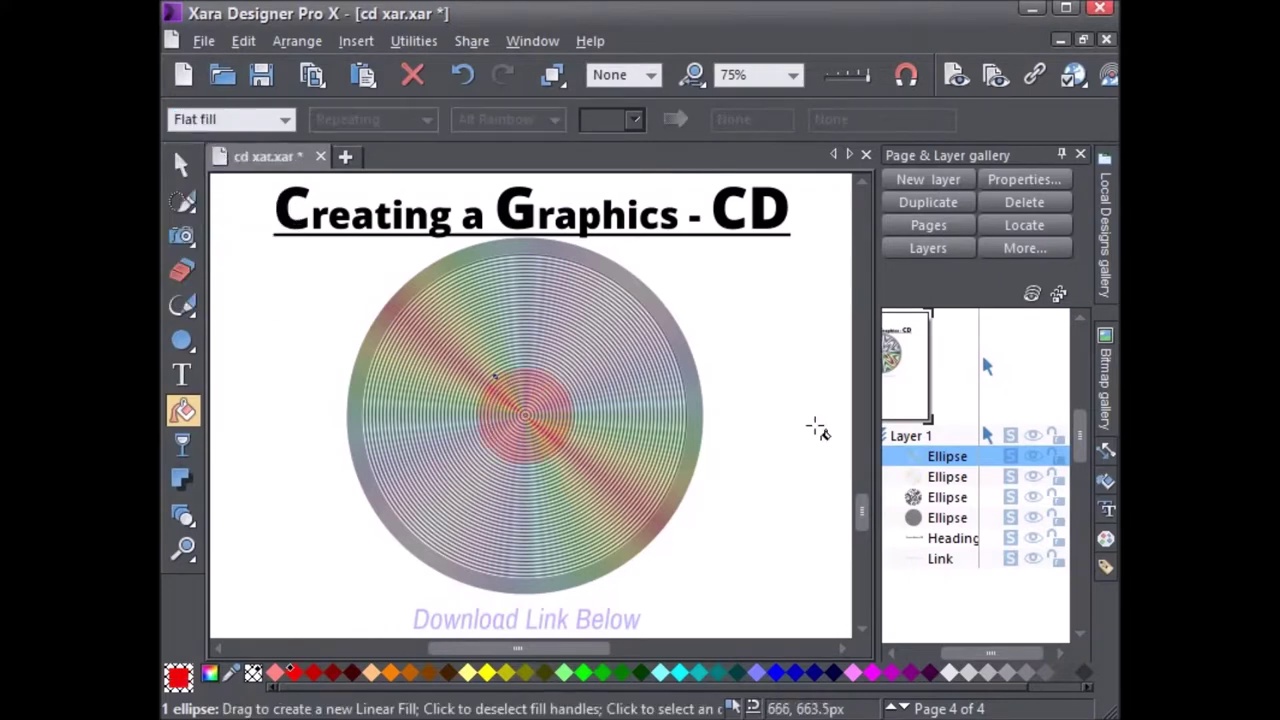
- Set the small circle's transparency to 0% and fill it pure white
click(183, 445)
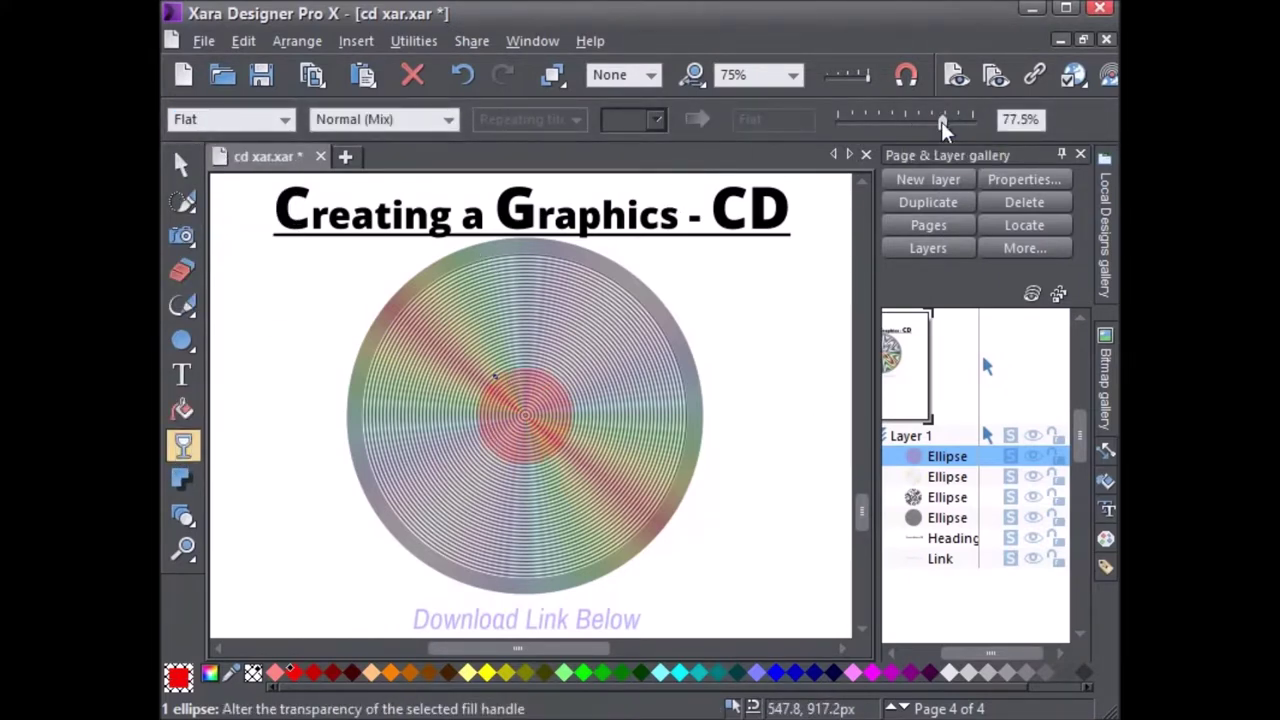
drag(945, 120, 845, 125)
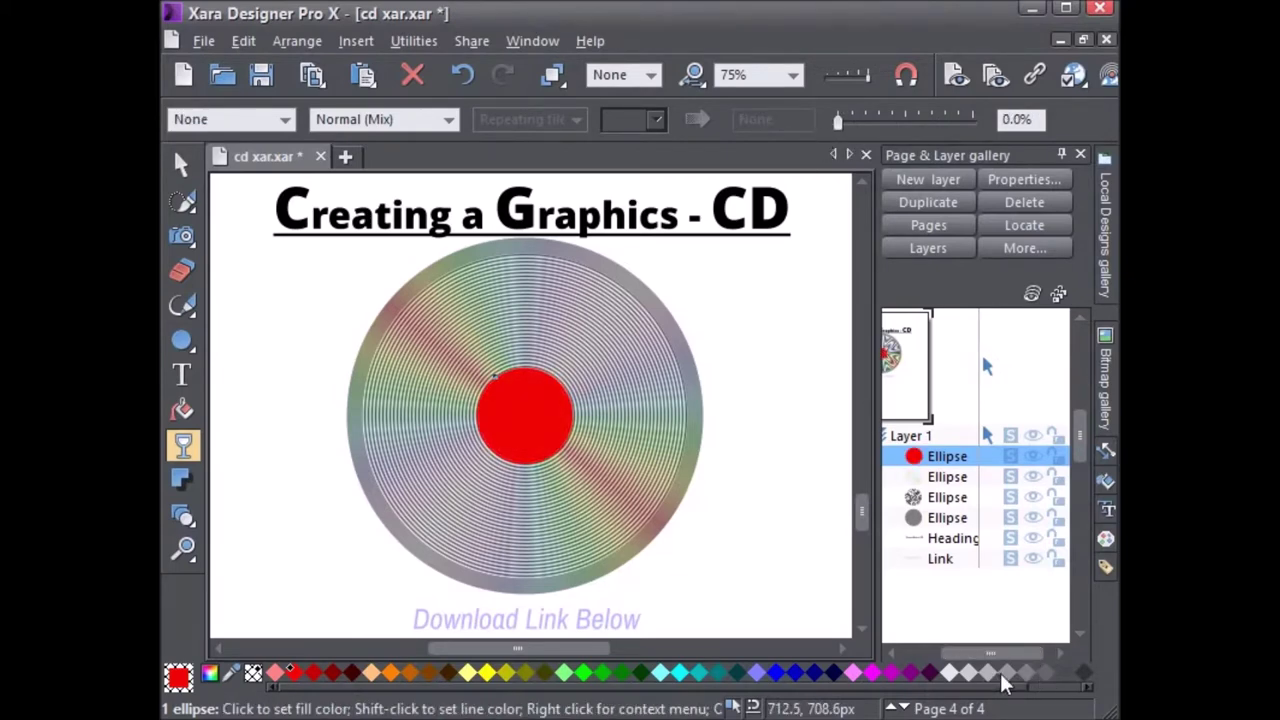
click(949, 675)
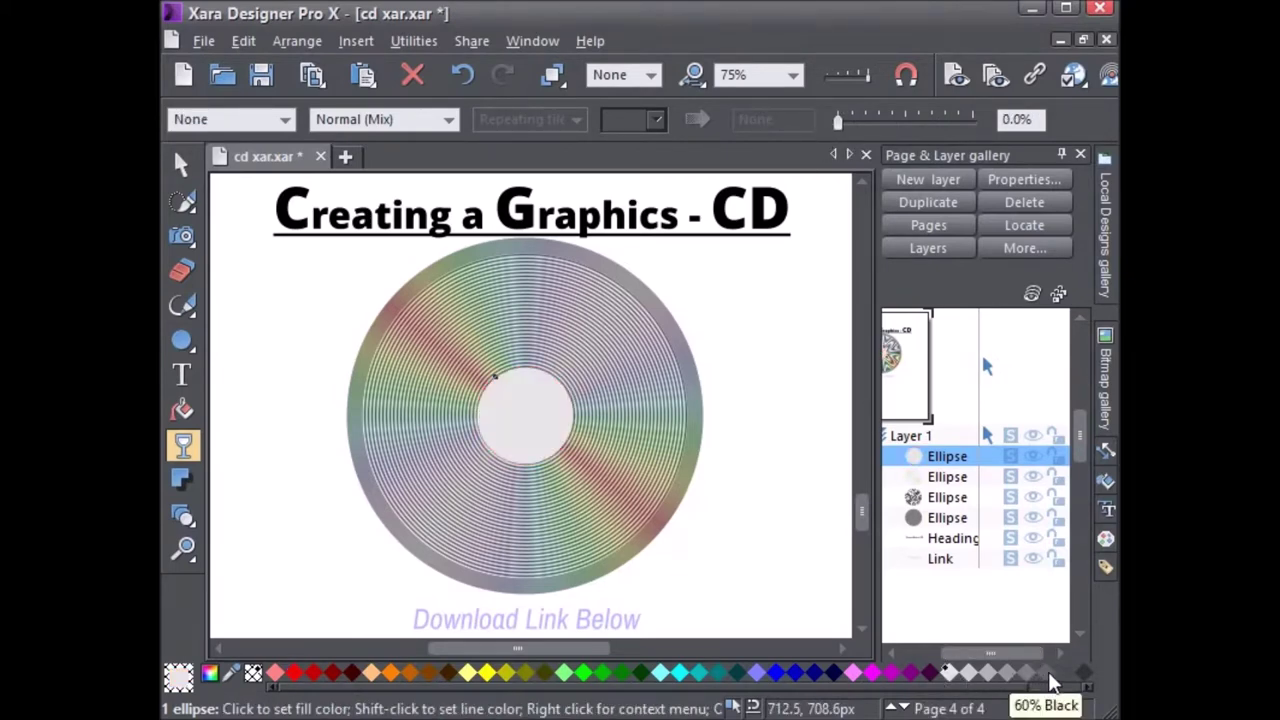
drag(990, 690, 1040, 695)
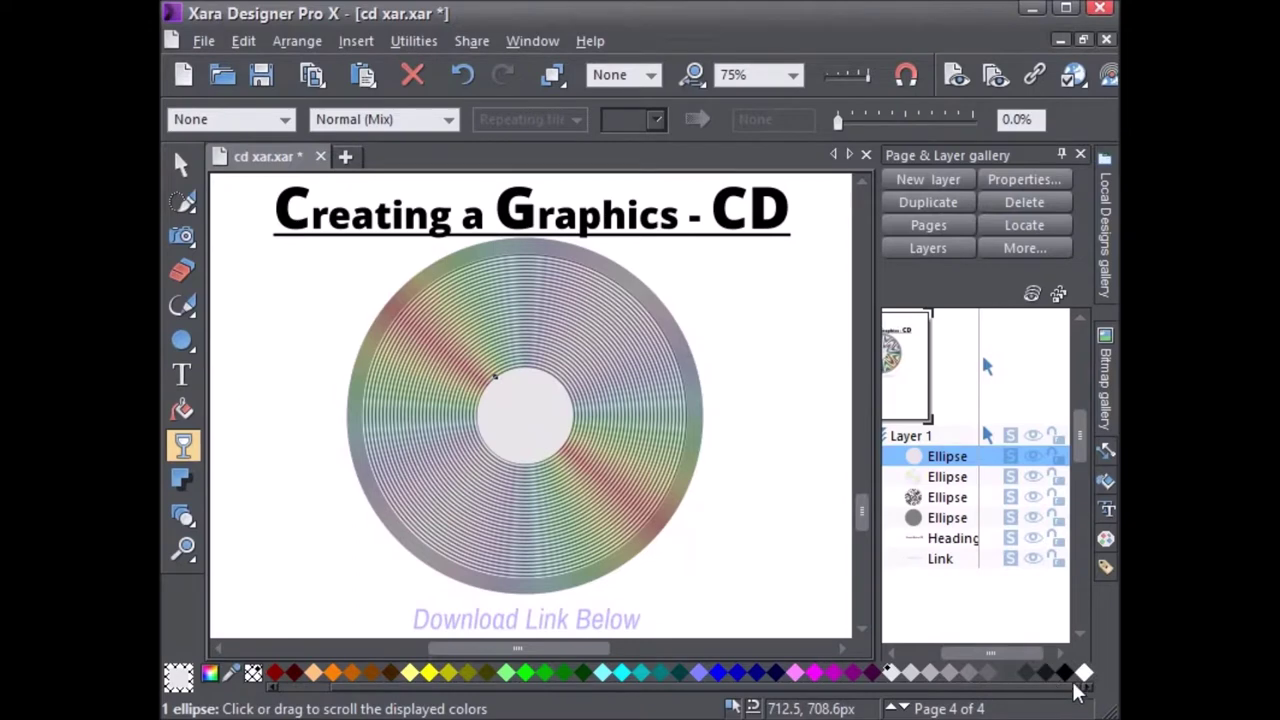
click(1083, 673)
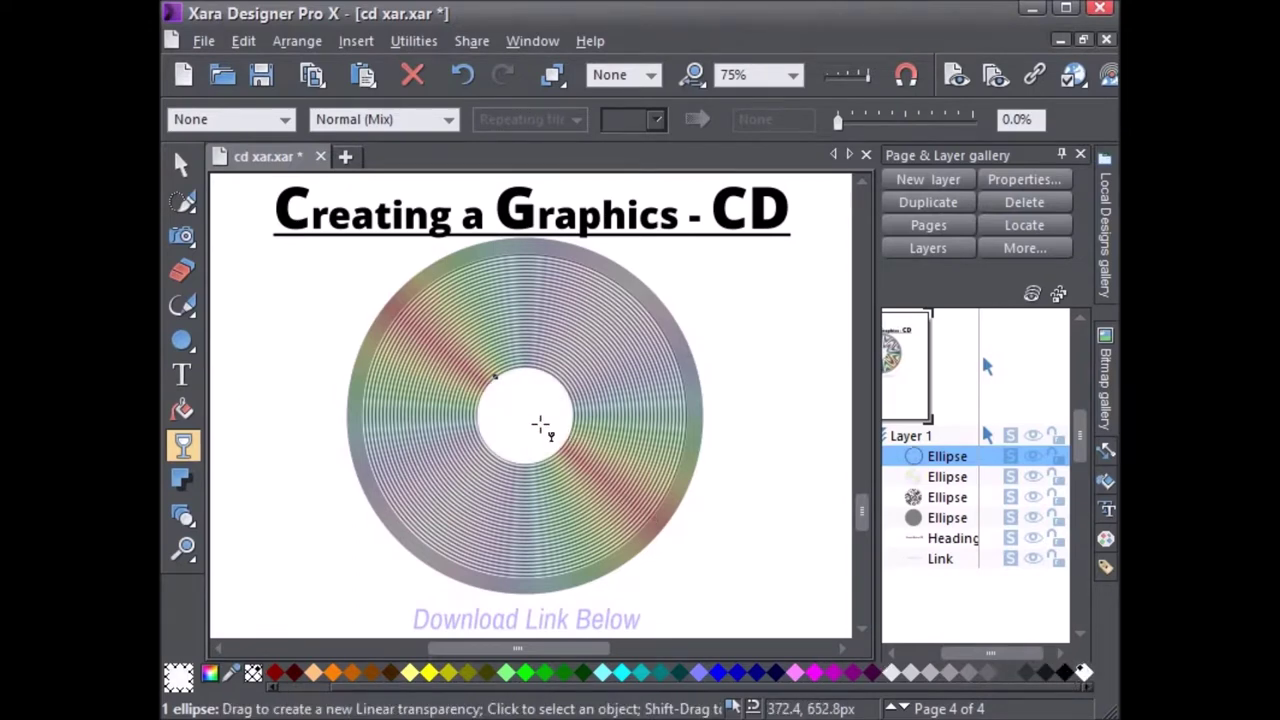
click(183, 164)
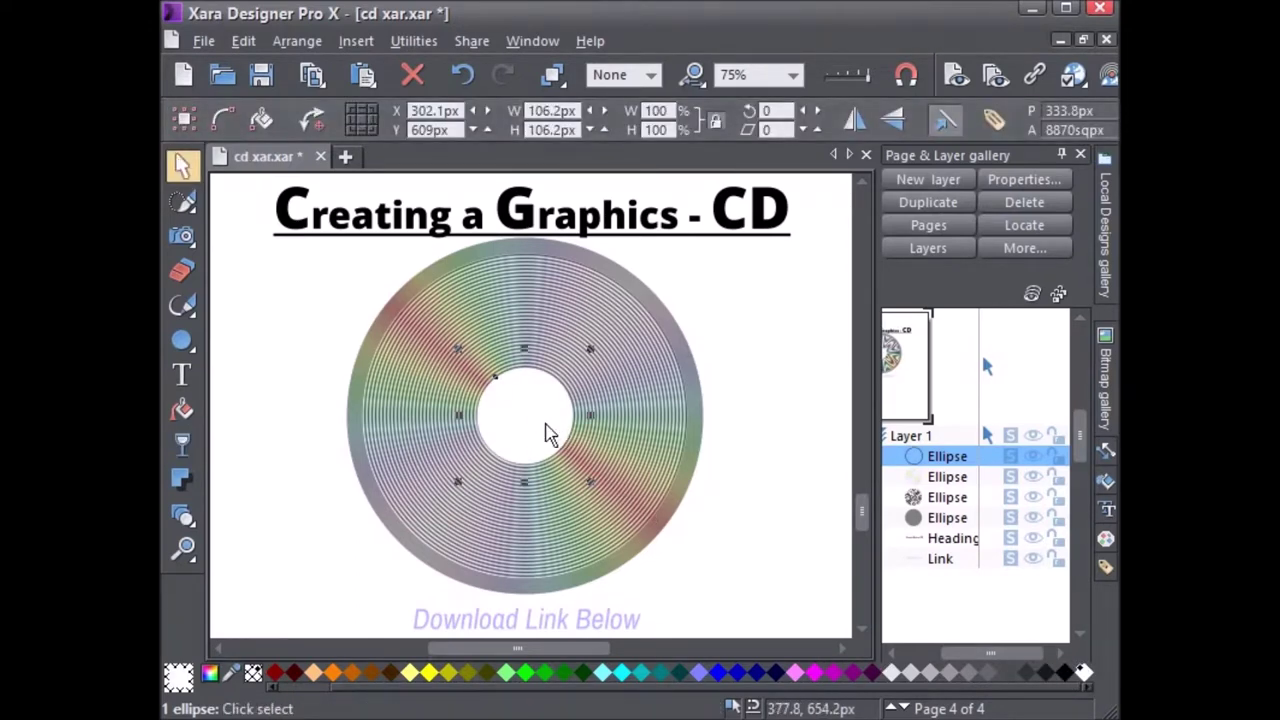
- Copy the white centre circle and paste it in place exactly on top of itself
right_click(533, 428)
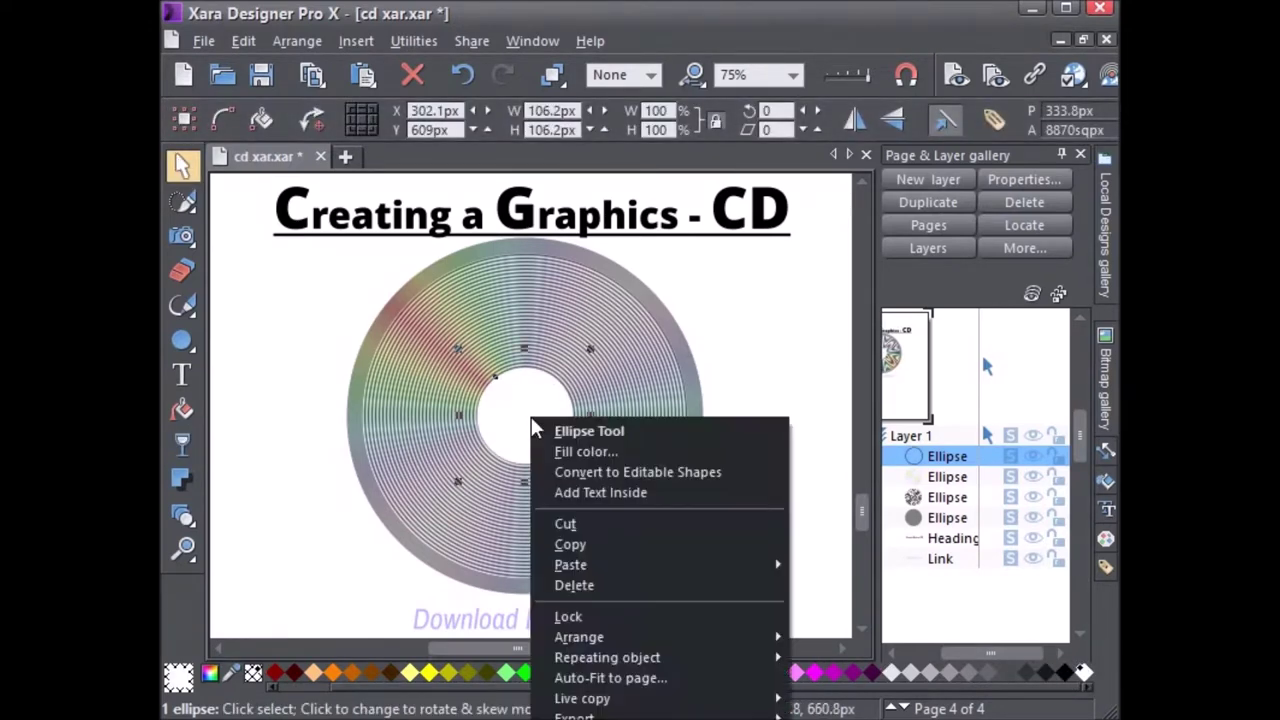
click(611, 546)
right_click(542, 429)
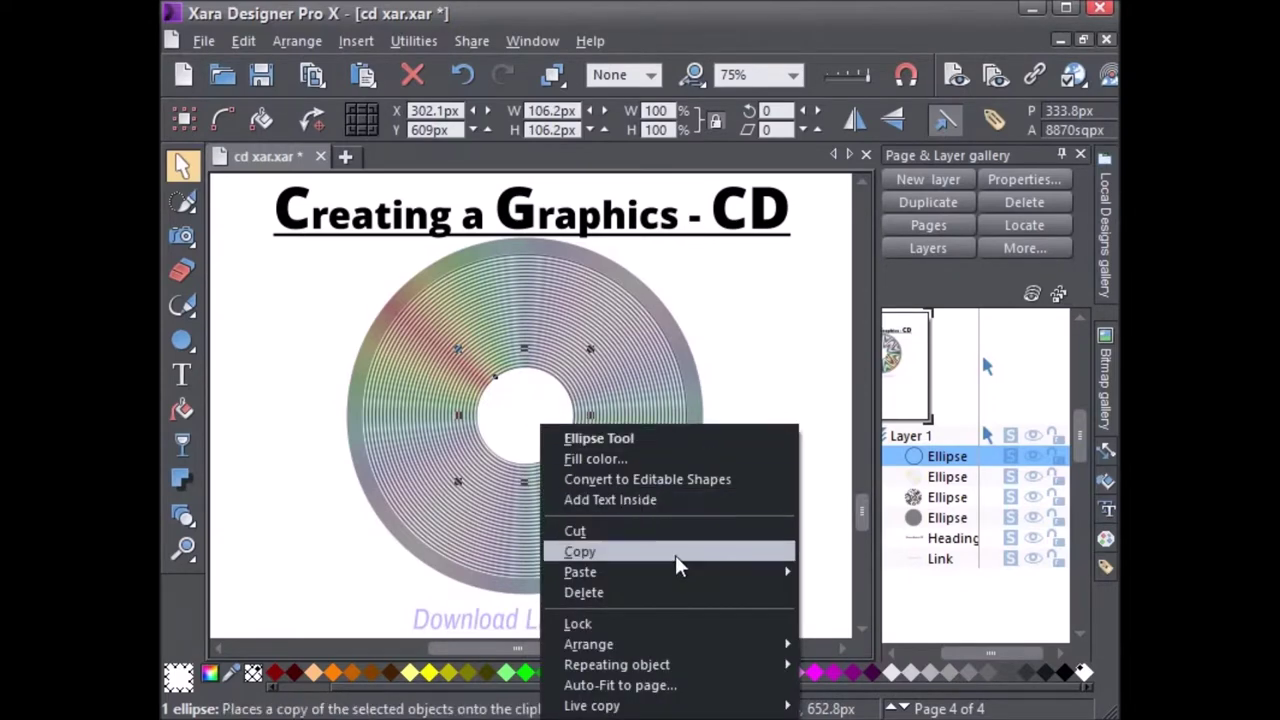
mouse_move(580, 565)
click(826, 460)
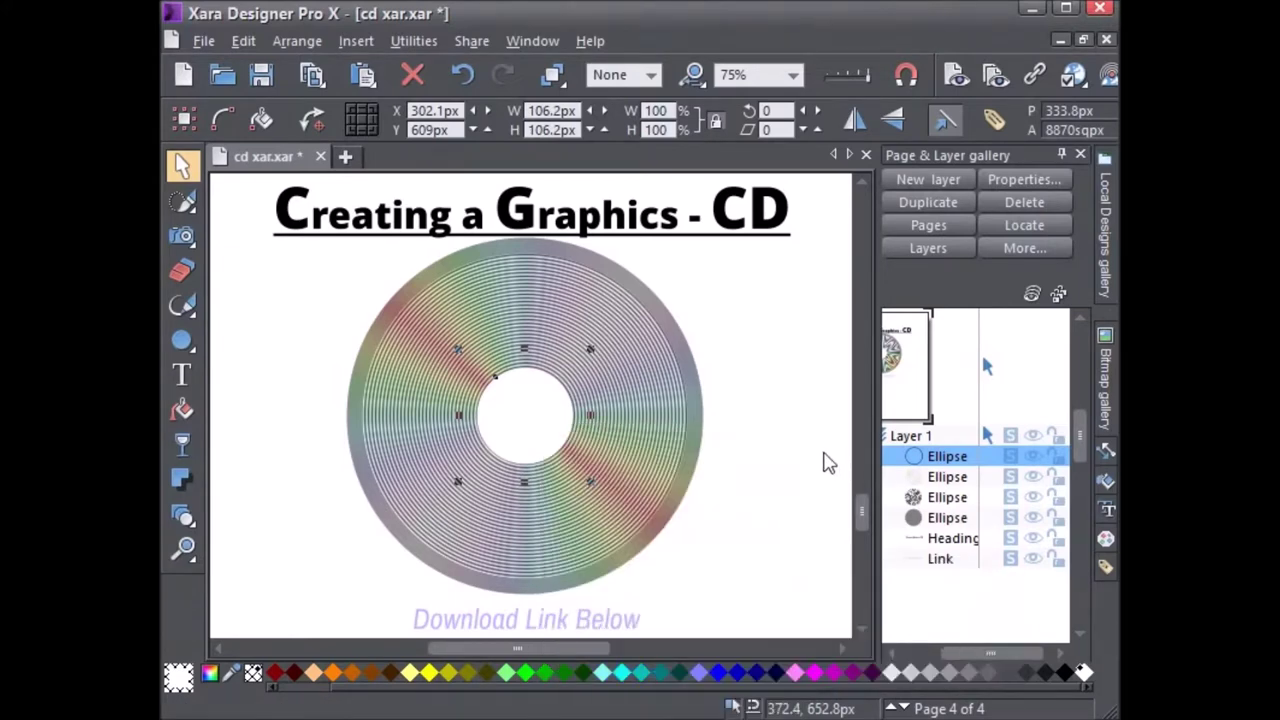
click(755, 420)
right_click(755, 420)
mouse_move(789, 462)
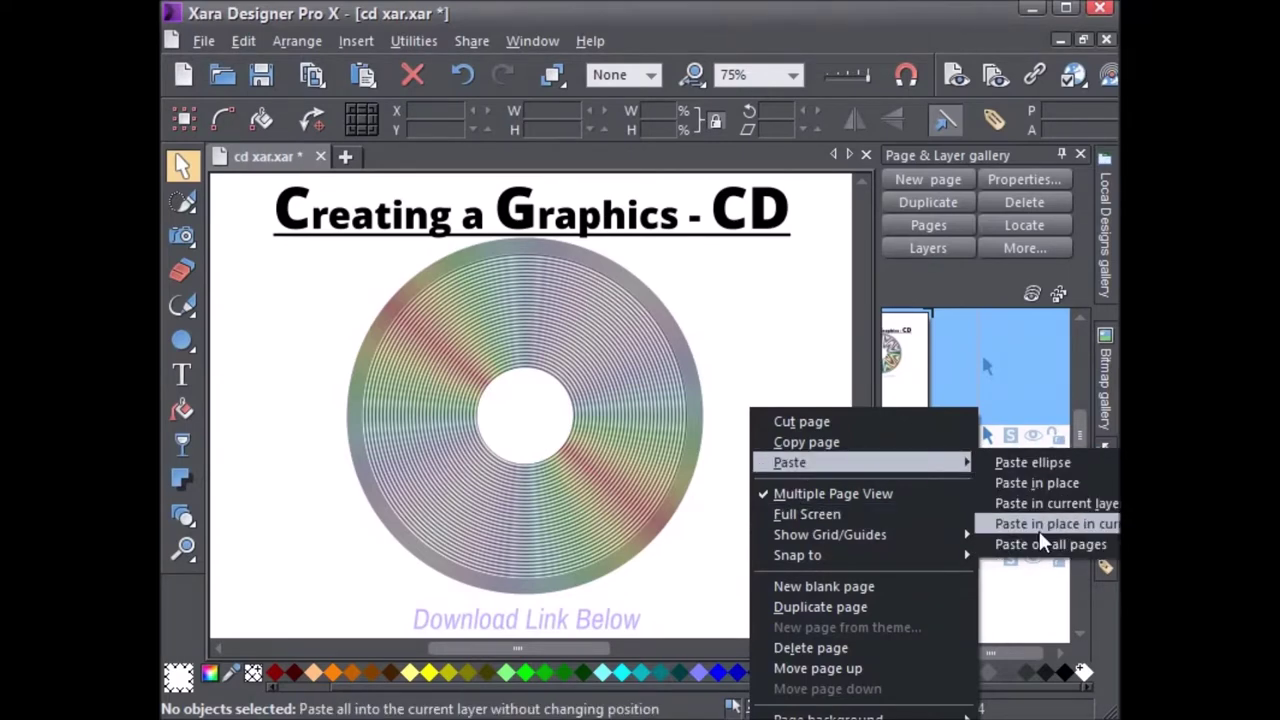
click(1039, 528)
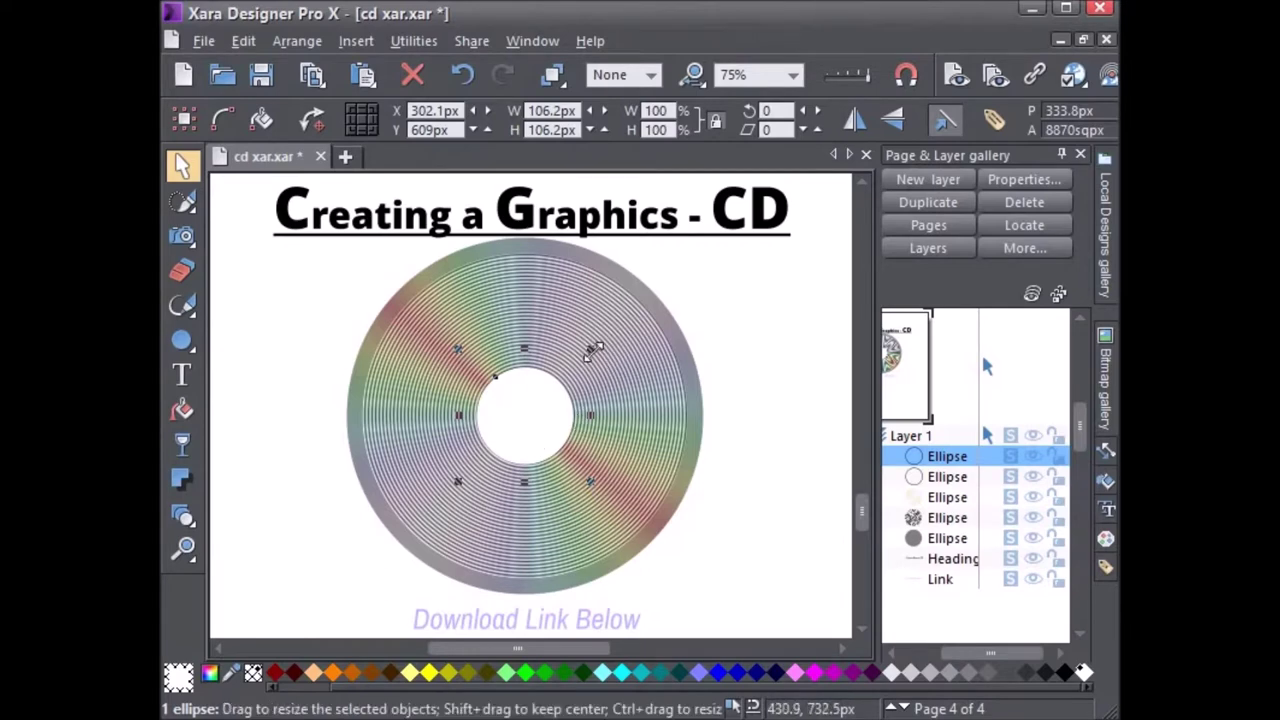
- Make the pasted centre copy a black circle about 85 px across
drag(592, 352, 570, 370)
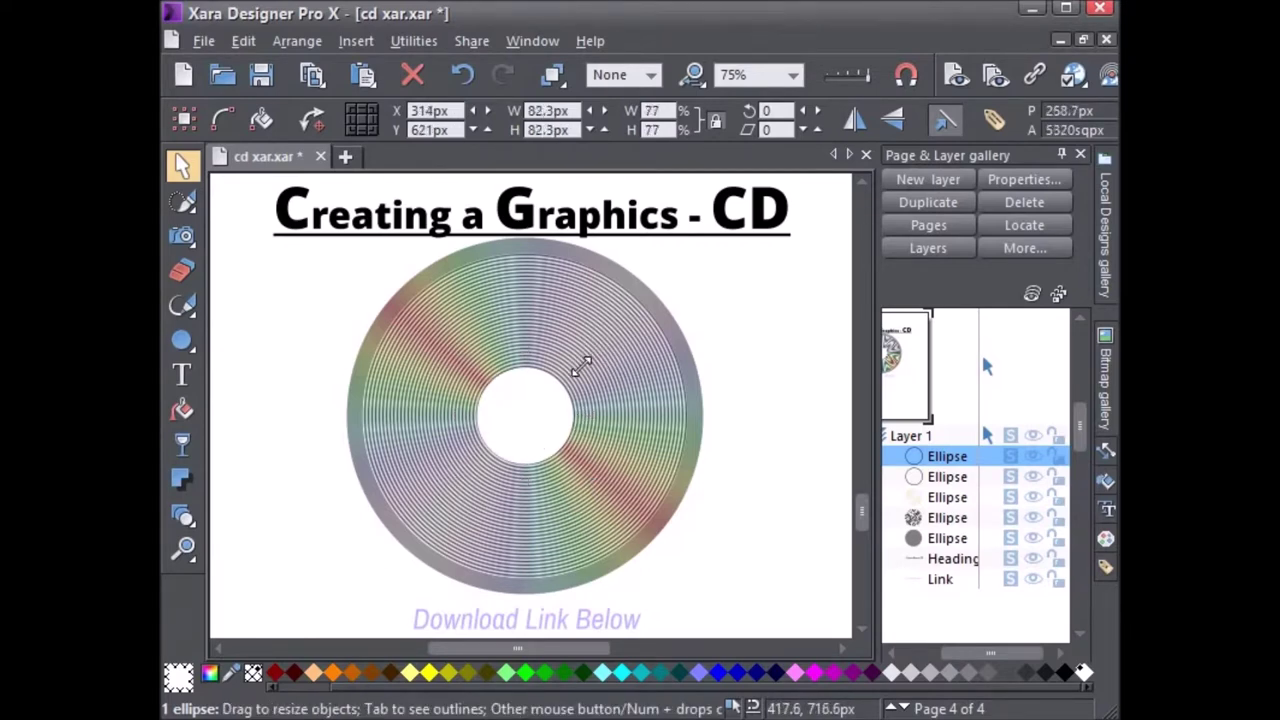
click(1064, 684)
drag(569, 371, 575, 366)
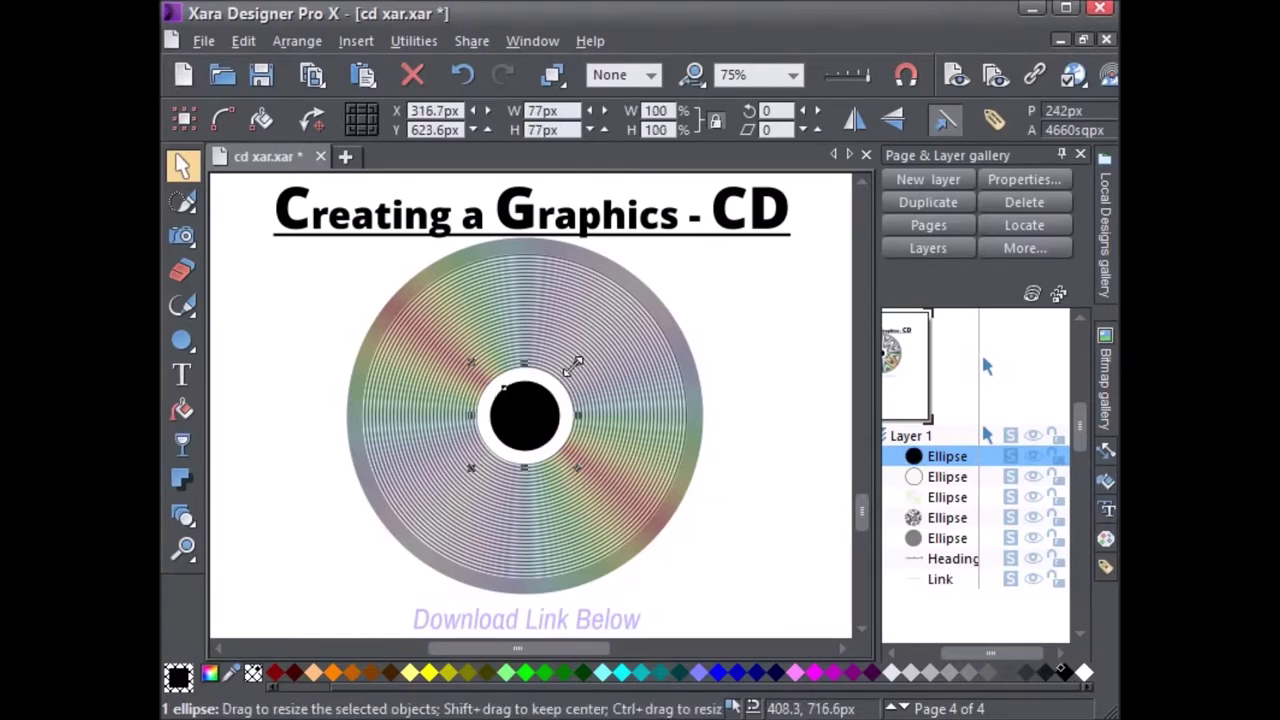
click(565, 432)
drag(580, 362, 583, 358)
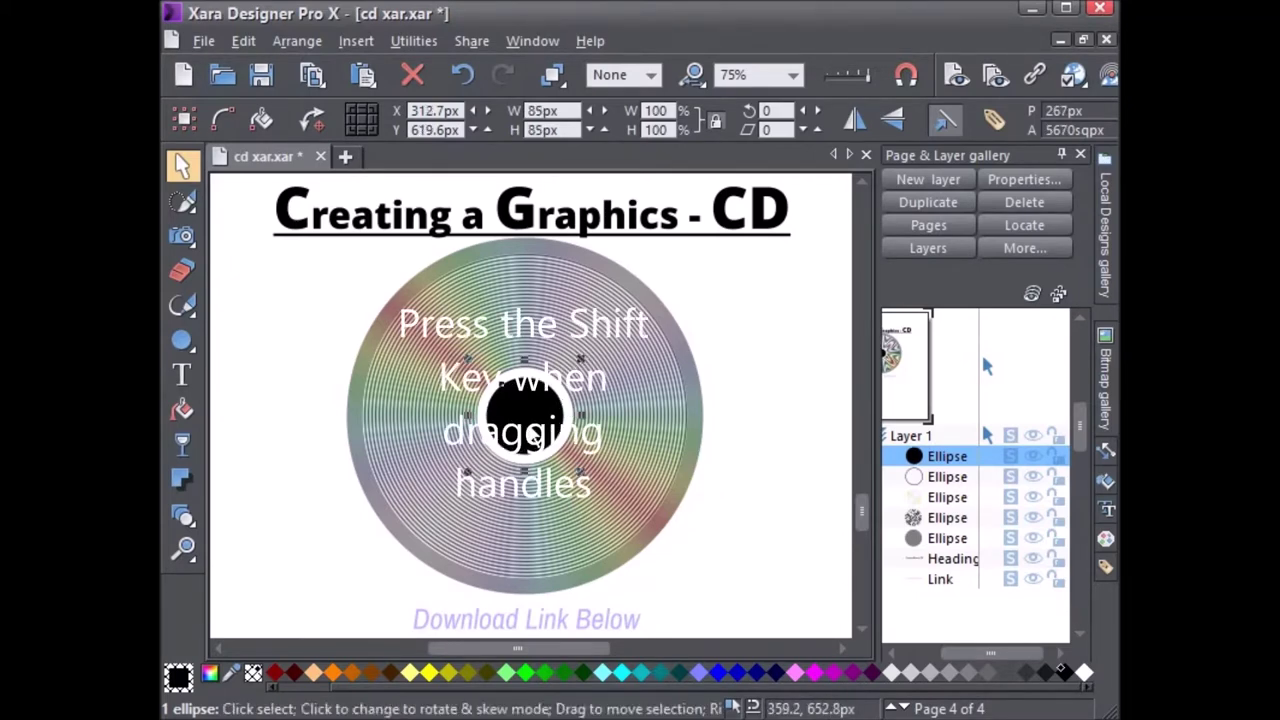
- Copy the black centre circle to the clipboard and deselect it
right_click(533, 437)
click(604, 549)
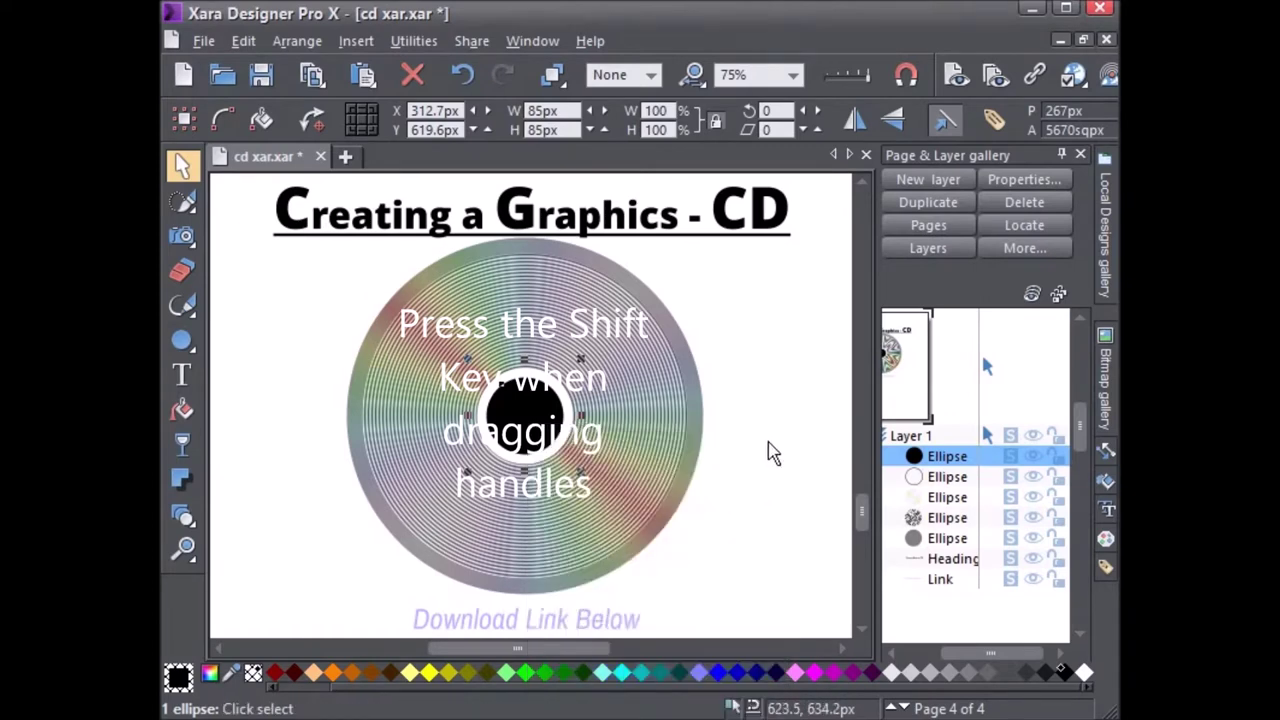
click(770, 452)
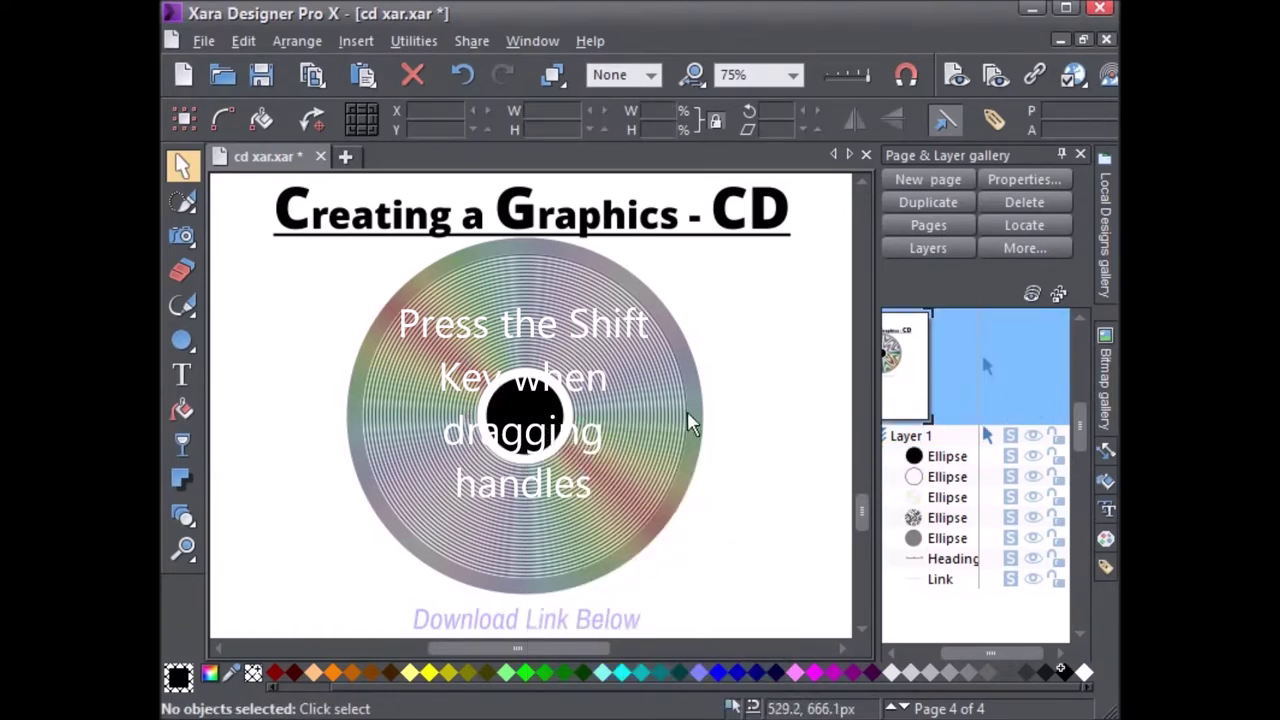
right_click(731, 413)
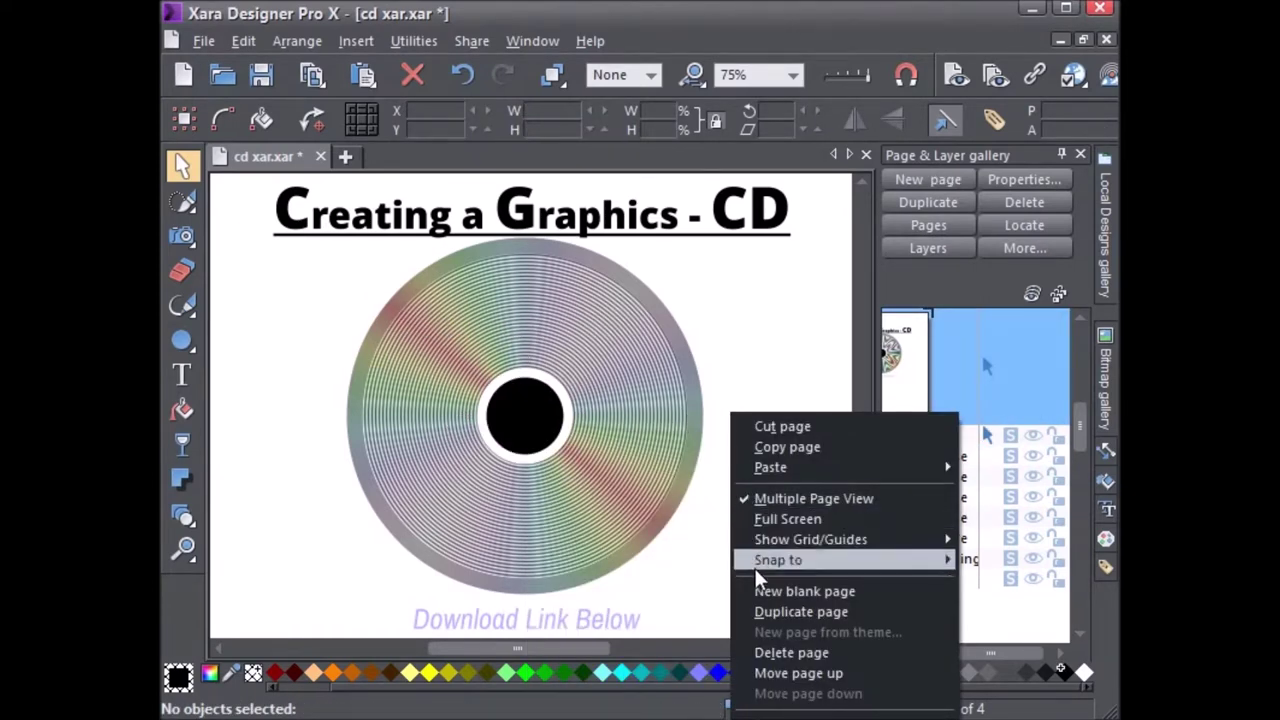
- Paste a white copy and shrink it to 47.8 px, leaving a black ring
mouse_move(770, 467)
click(1019, 524)
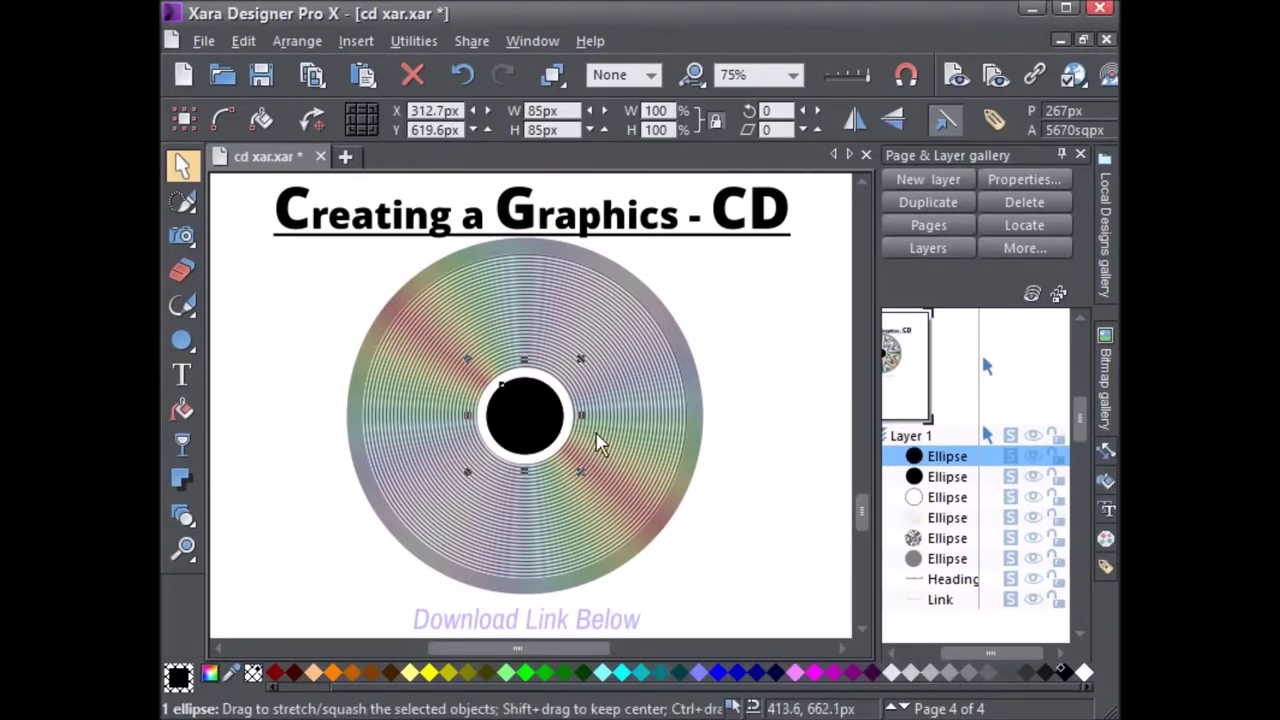
click(1084, 672)
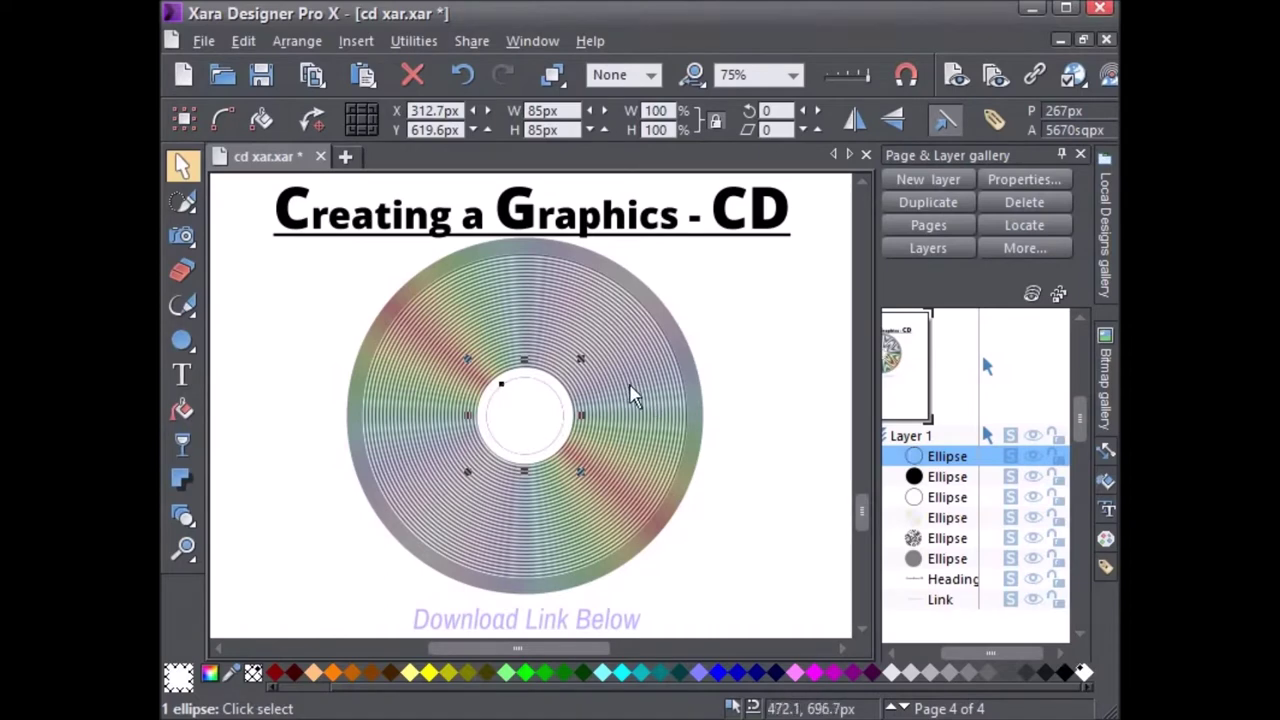
drag(585, 358, 572, 384)
click(745, 425)
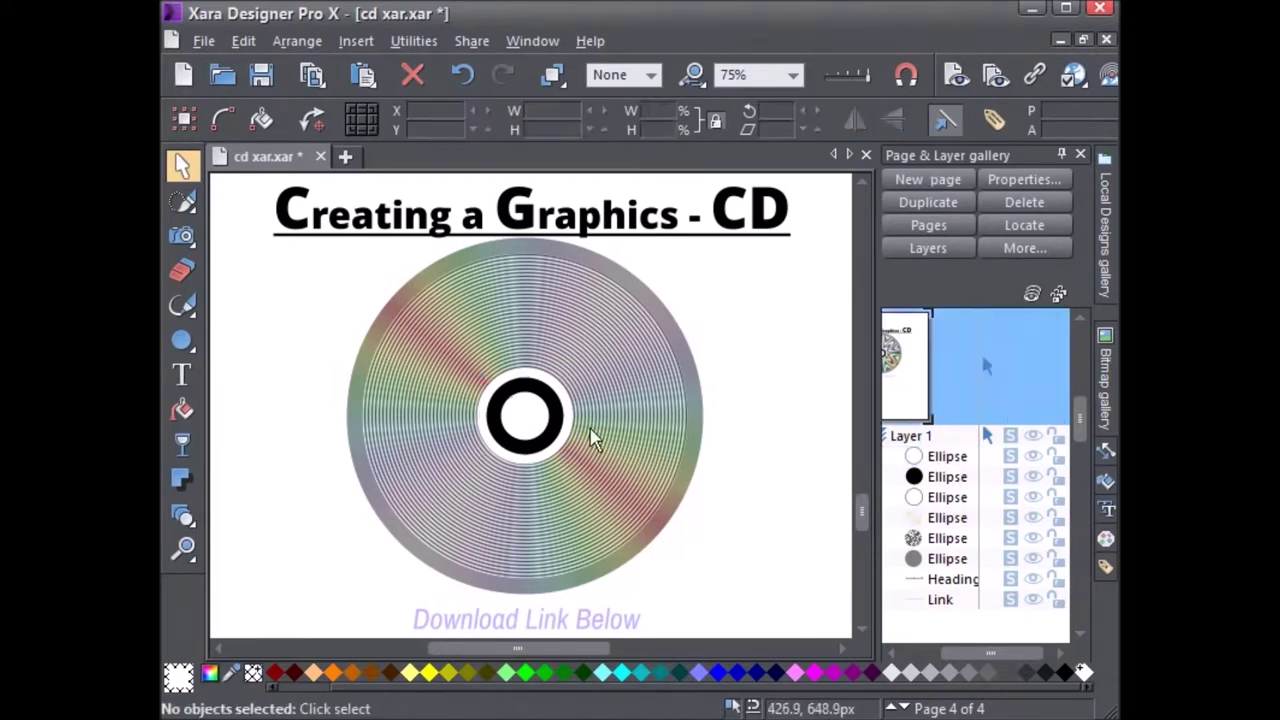
click(555, 434)
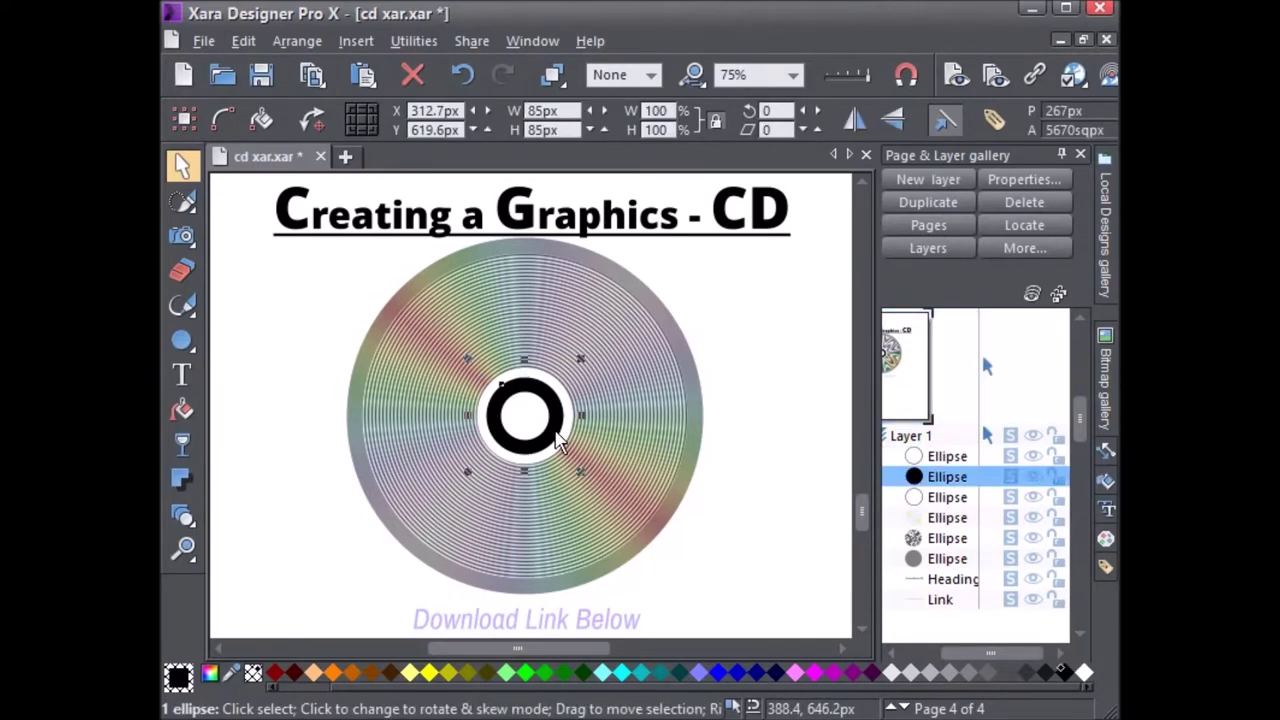
- Recolour the black centre ring medium grey
click(1013, 675)
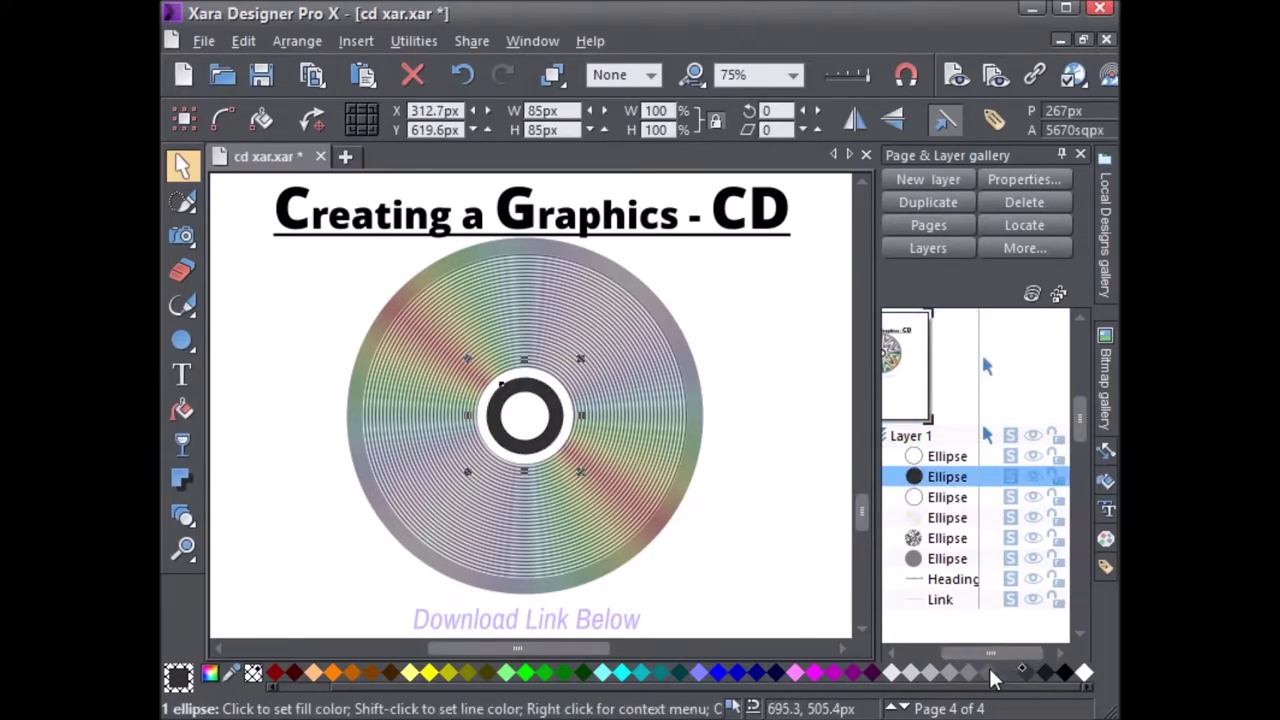
click(993, 680)
click(785, 536)
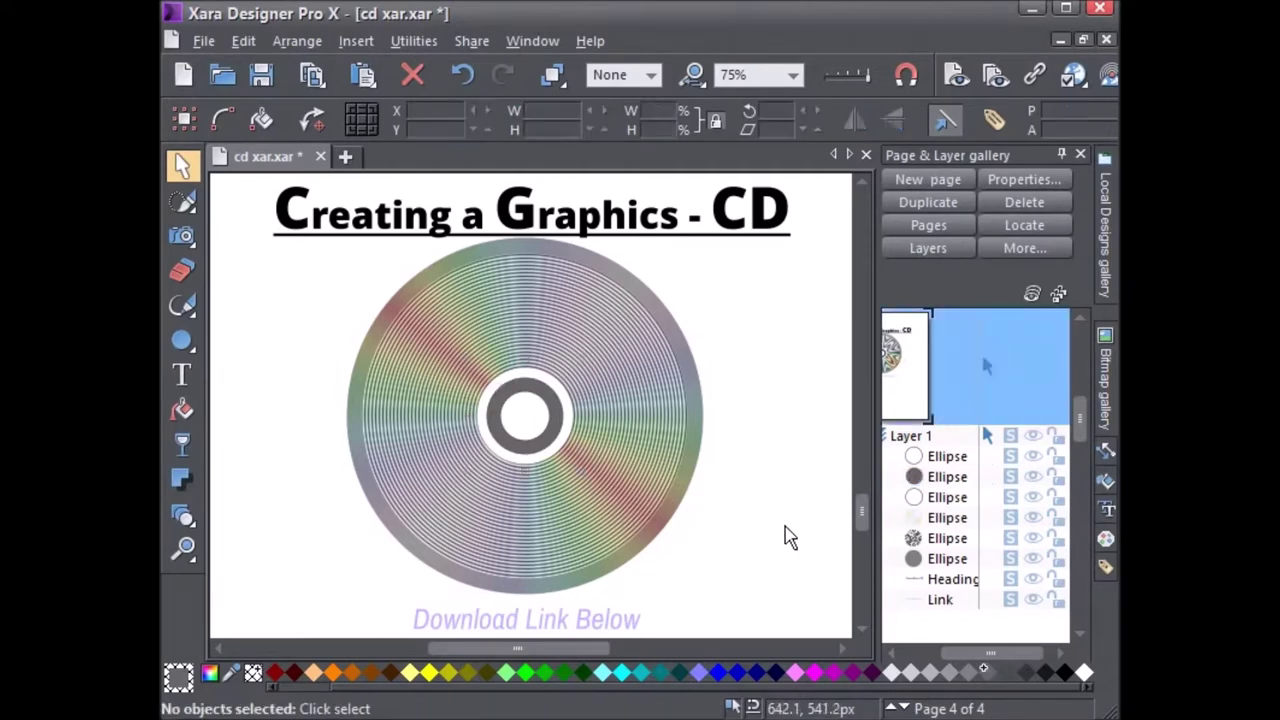
- Give the rainbow disc 50% transparency for more vivid colours
click(630, 420)
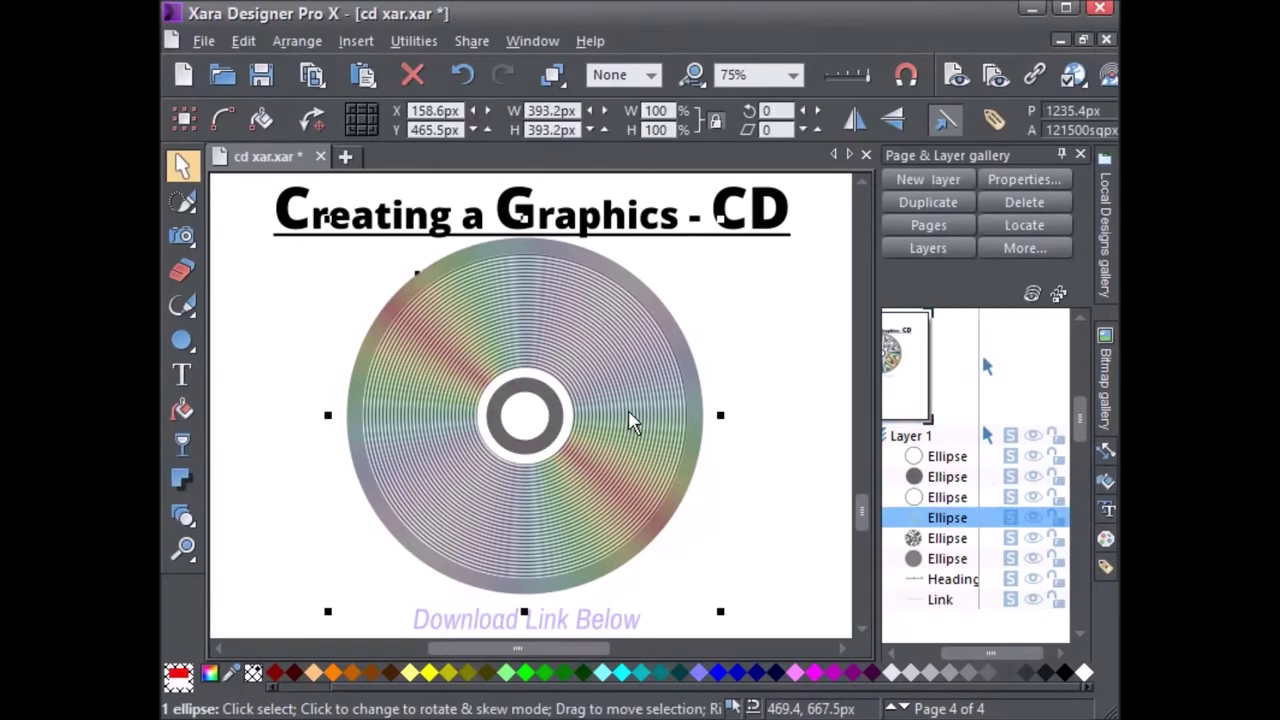
click(183, 441)
mouse_move(945, 120)
mouse_down()
mouse_move(876, 131)
mouse_move(906, 125)
mouse_up()
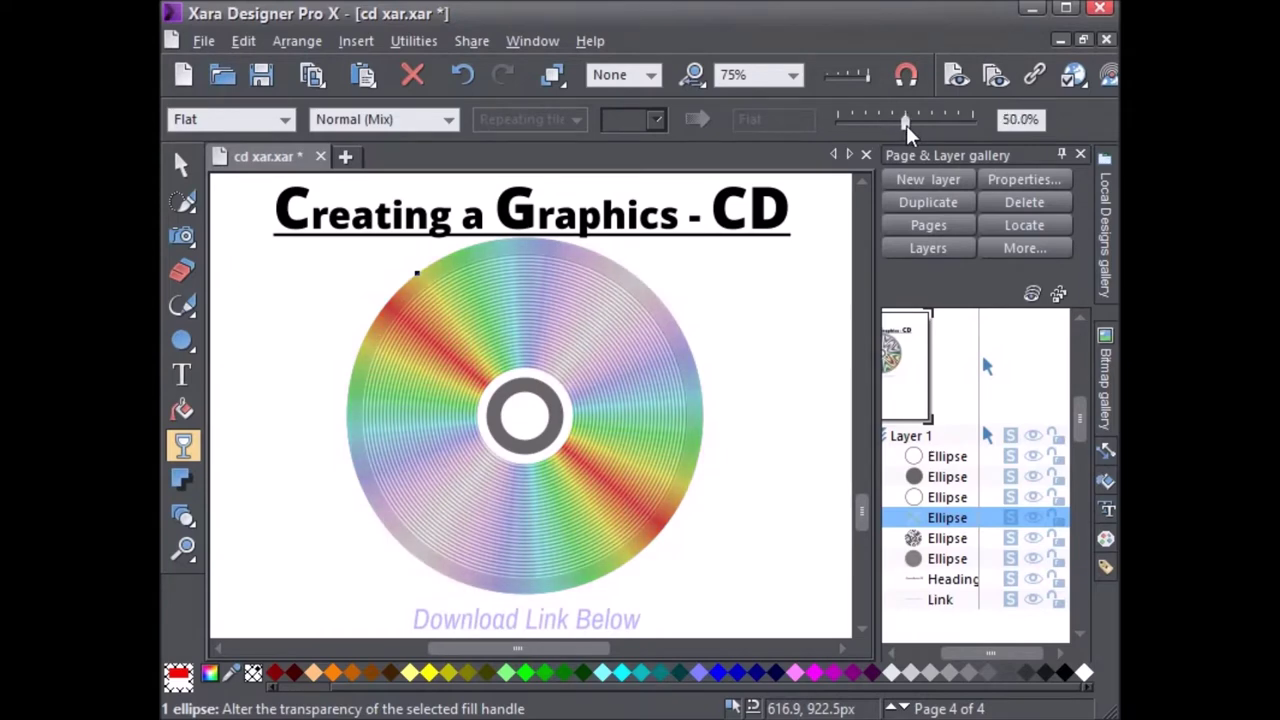
click(181, 164)
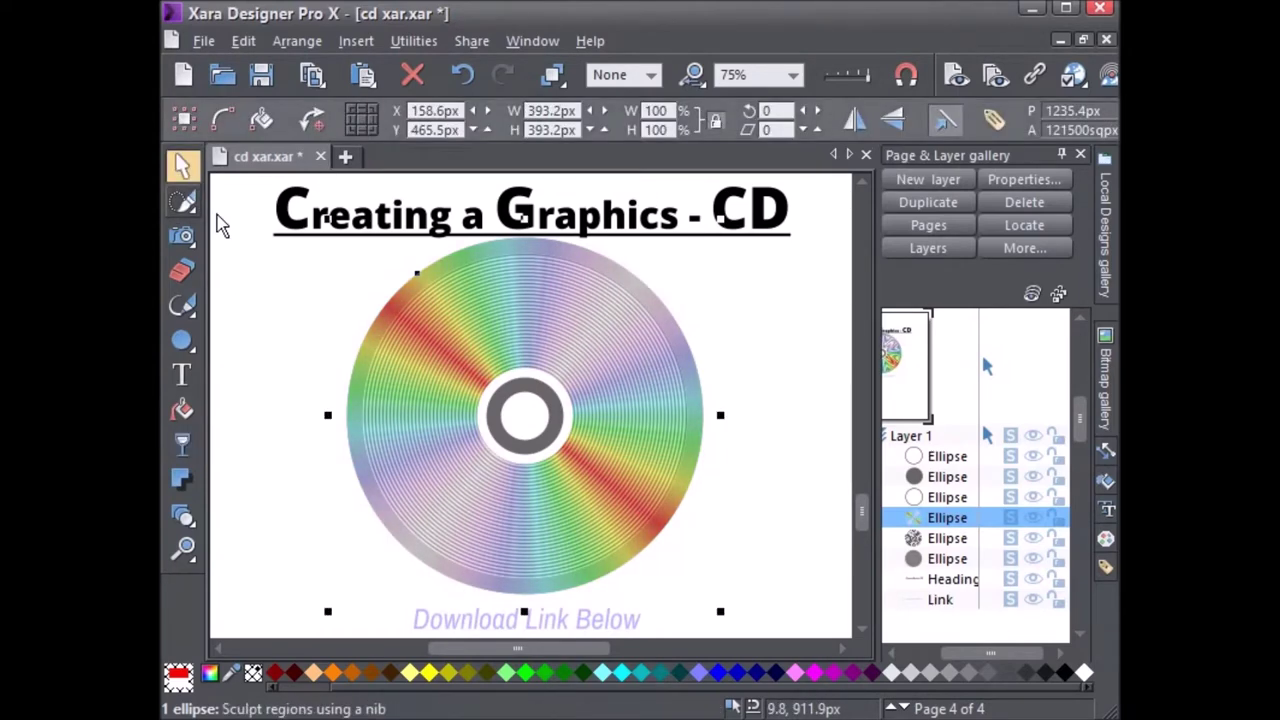
click(278, 306)
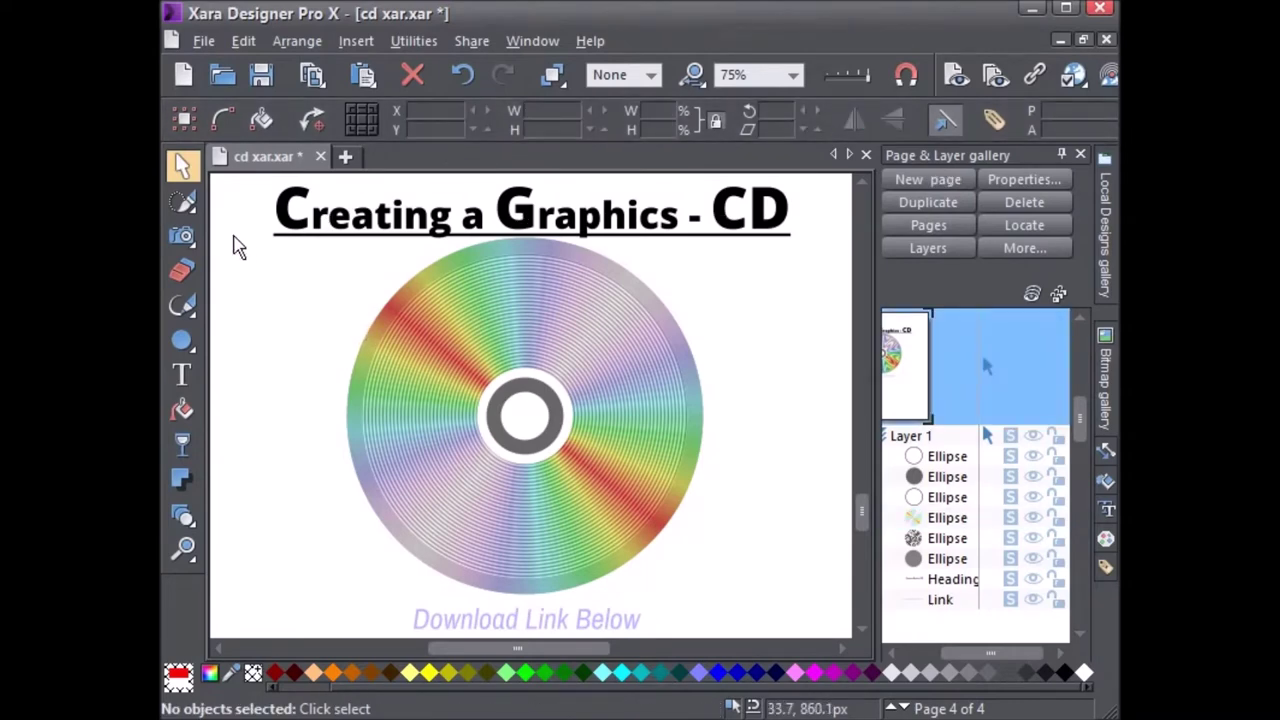
- Select all the CD ellipses and export them as a JPEG named 'cd new'
mouse_move(231, 221)
mouse_down()
mouse_move(716, 606)
mouse_move(771, 598)
mouse_move(772, 612)
mouse_up()
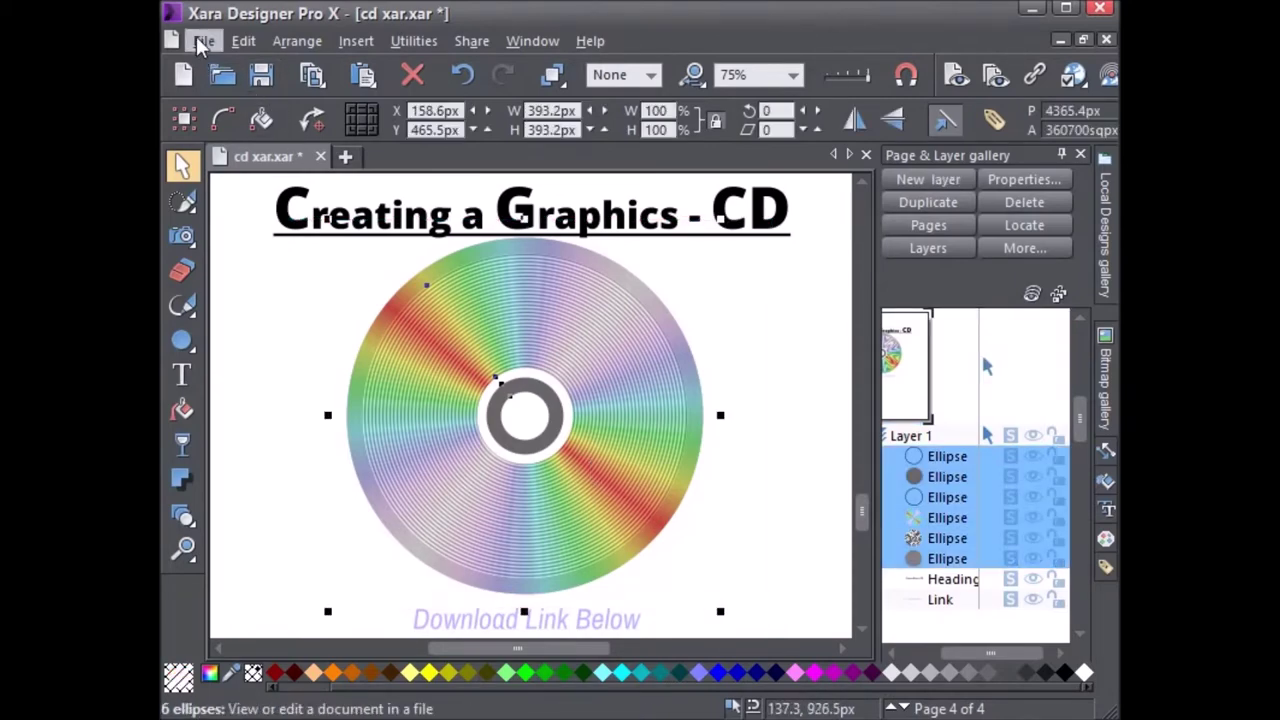
click(201, 38)
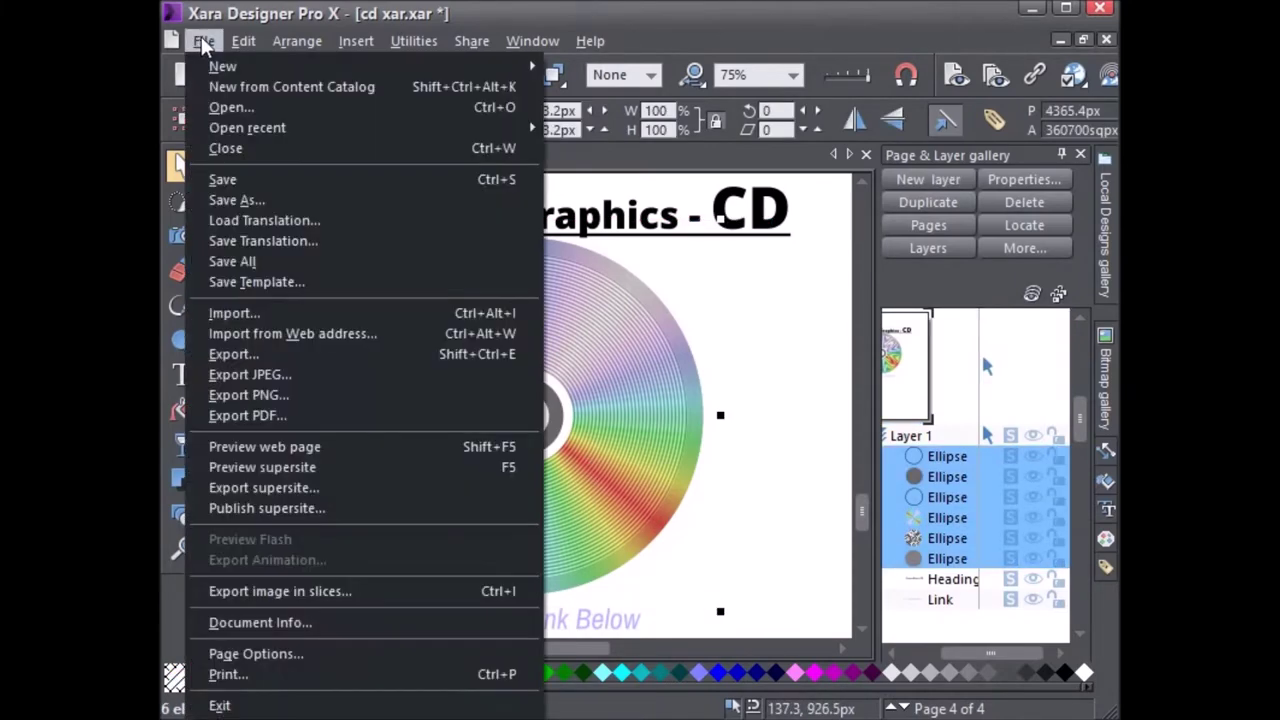
click(308, 367)
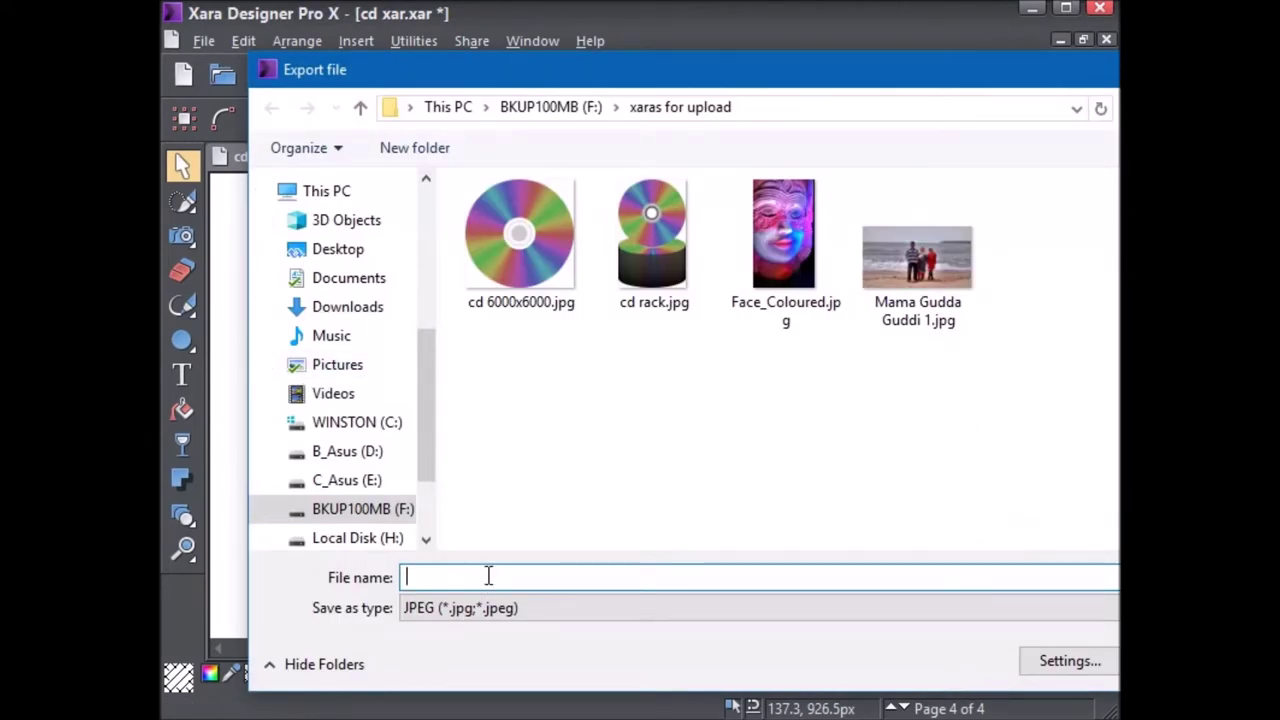
text(cd )
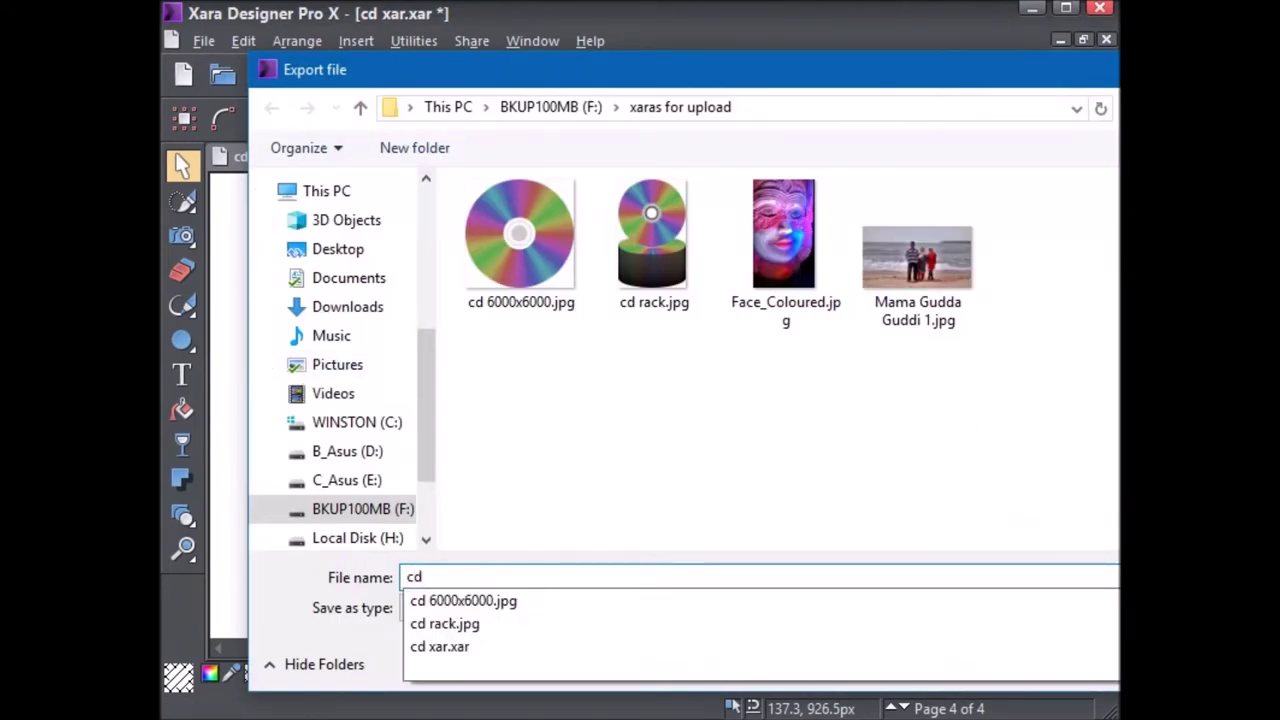
text(new)
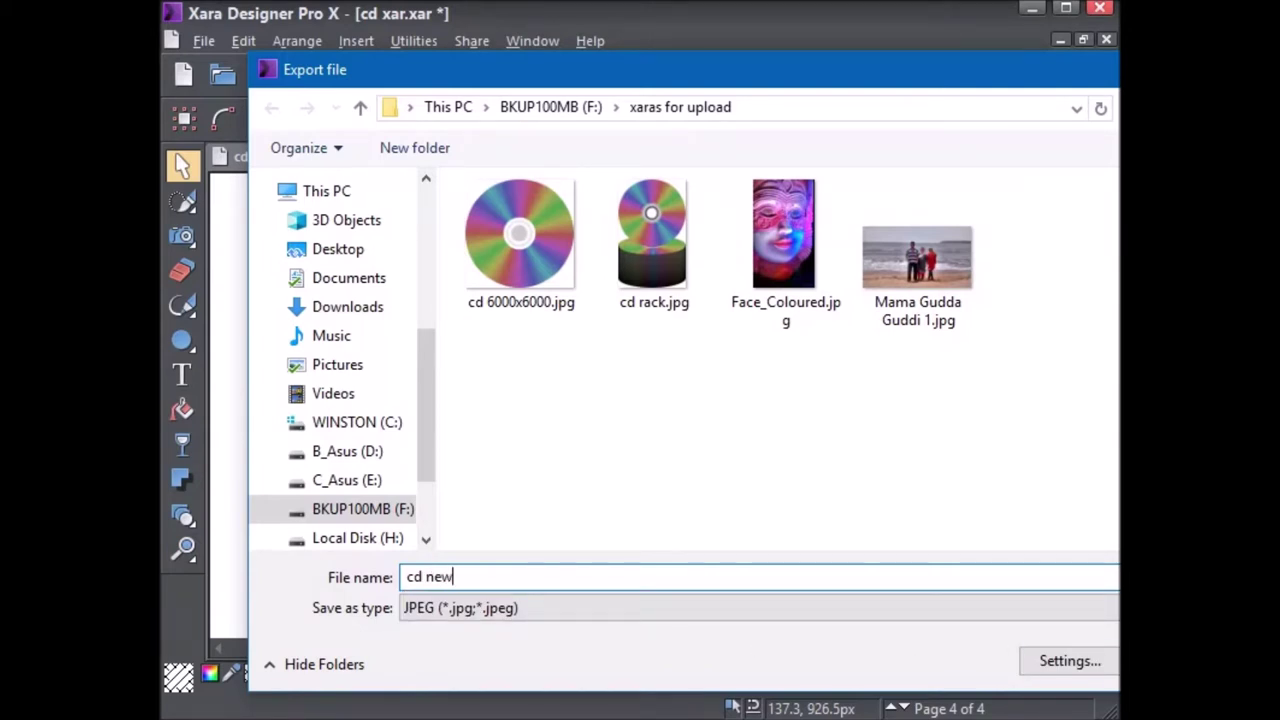
drag(1209, 79, 1027, 60)
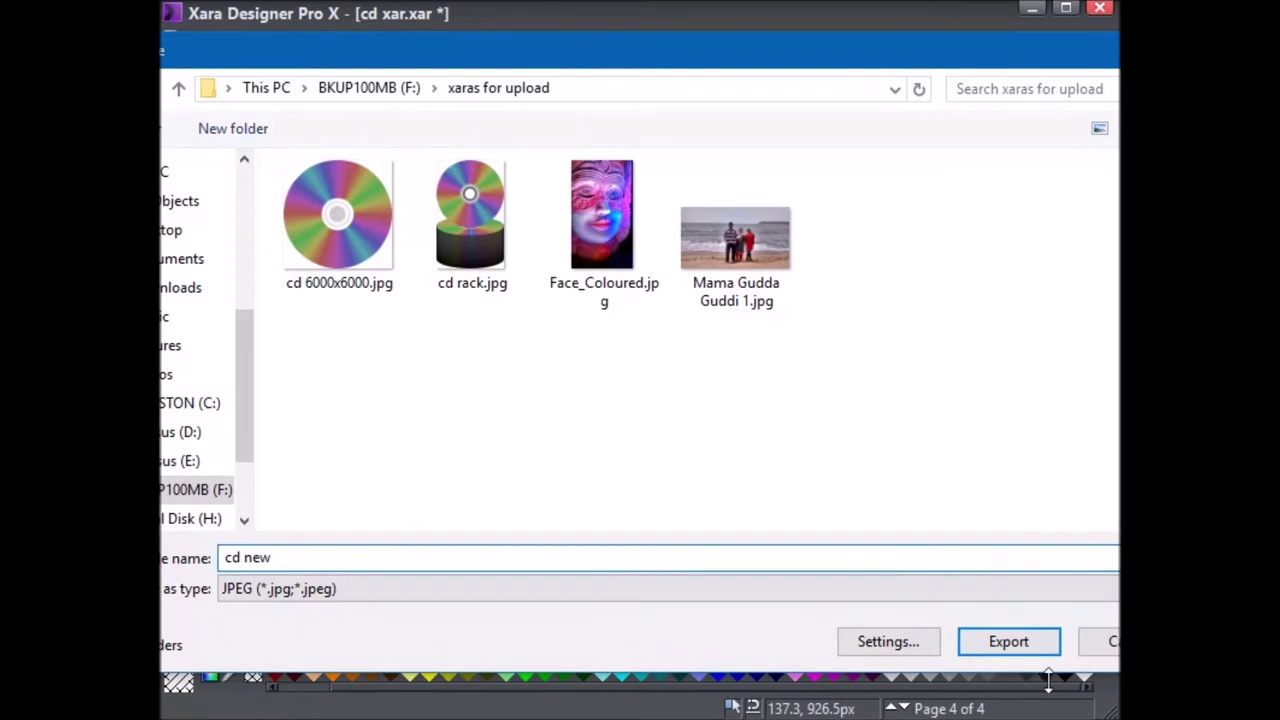
click(888, 642)
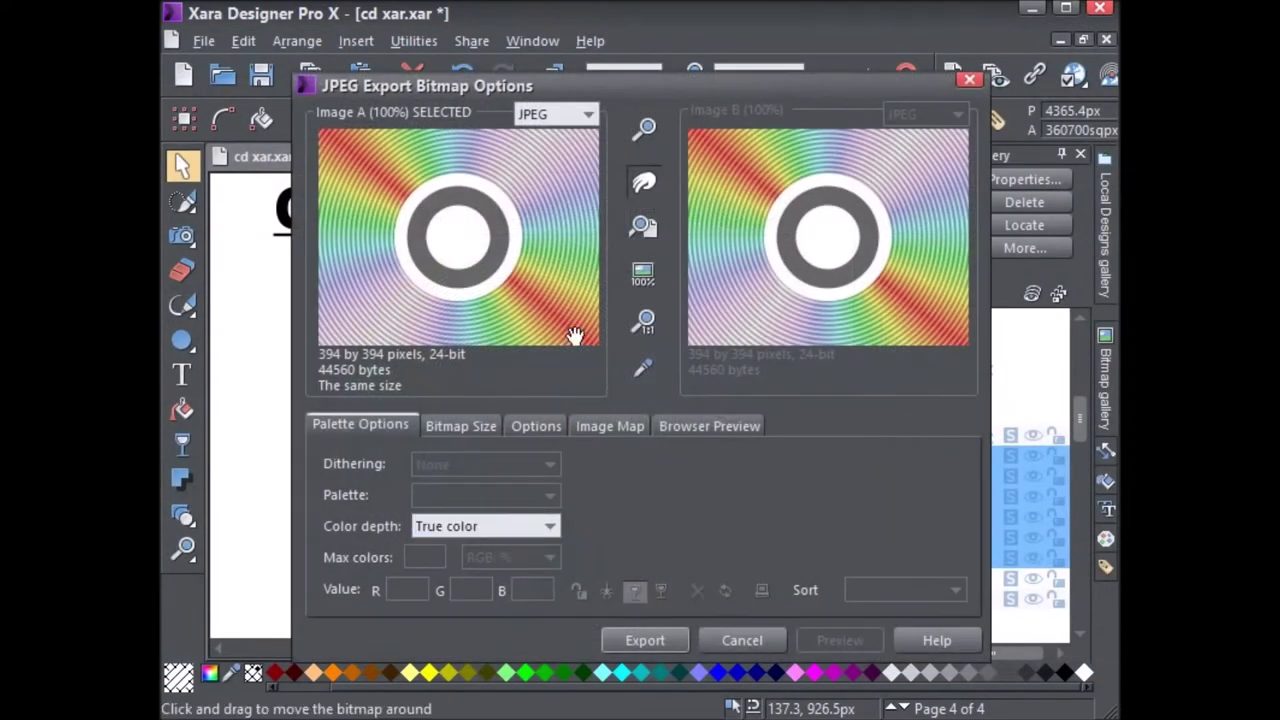
- Export the JPEG at 6000 × 6000 pixels with quality 100
click(453, 425)
double_click(408, 488)
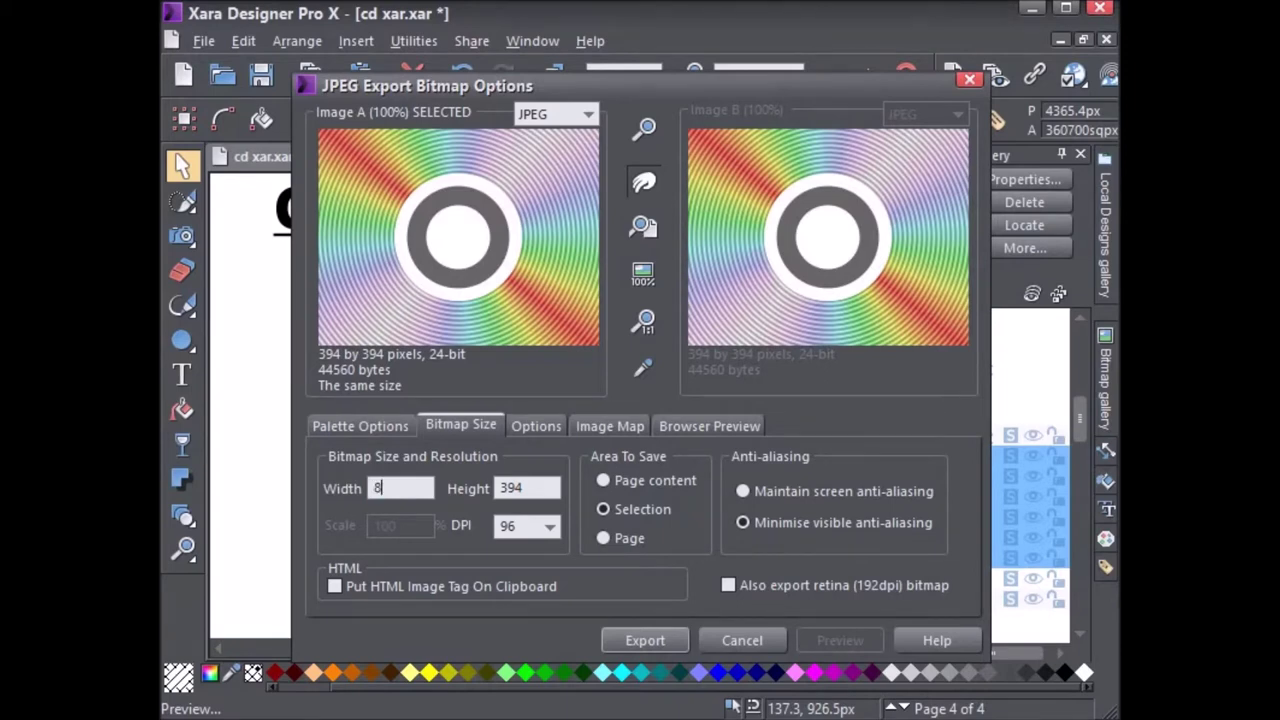
text(000)
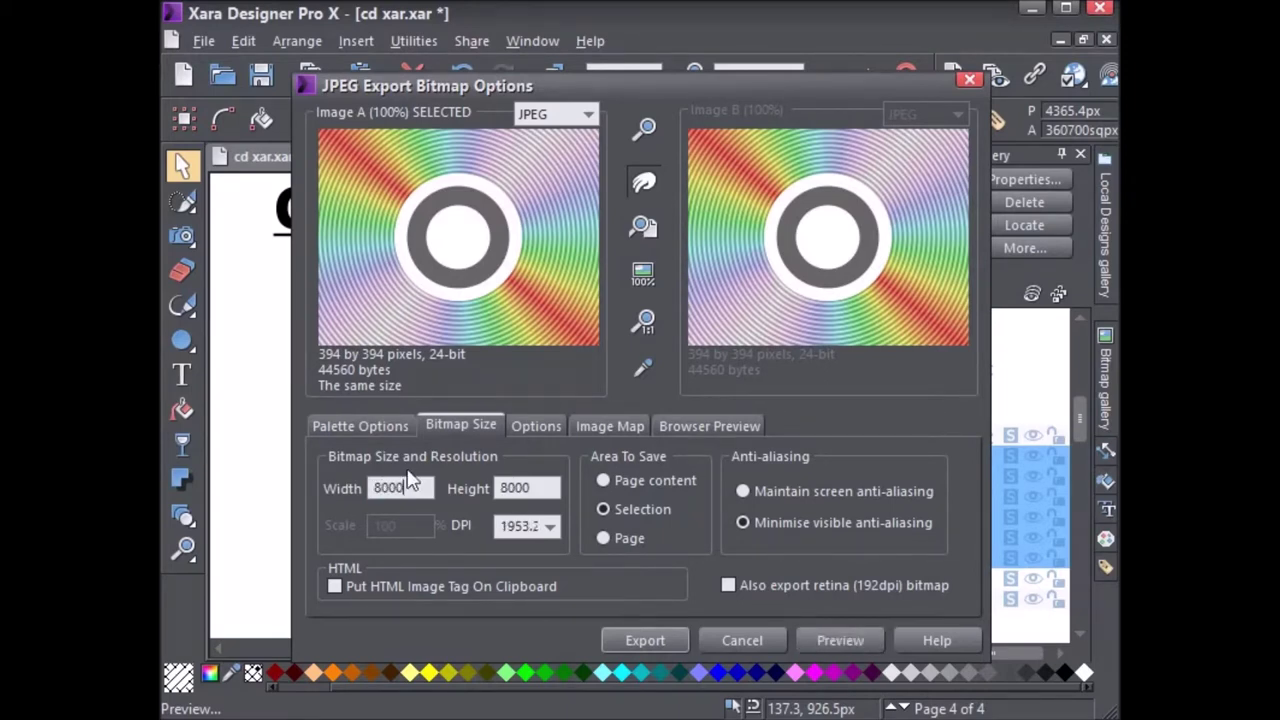
text(6000)
click(538, 430)
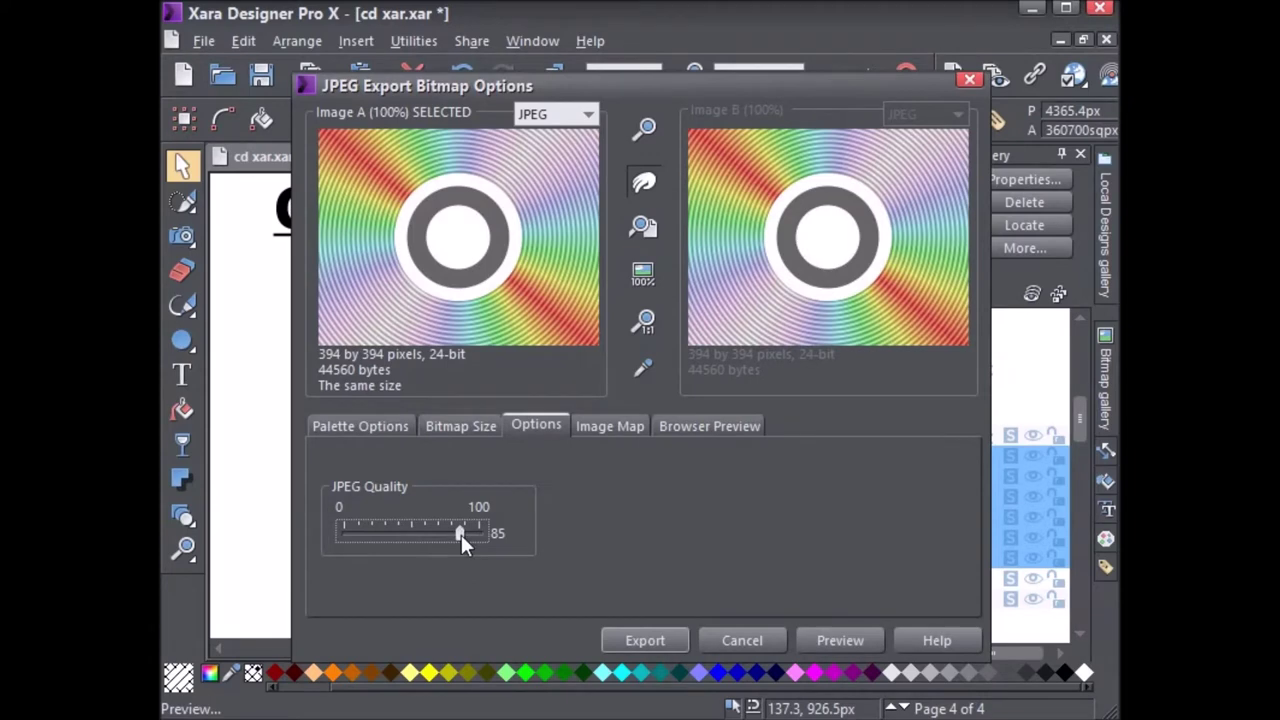
drag(463, 532, 466, 531)
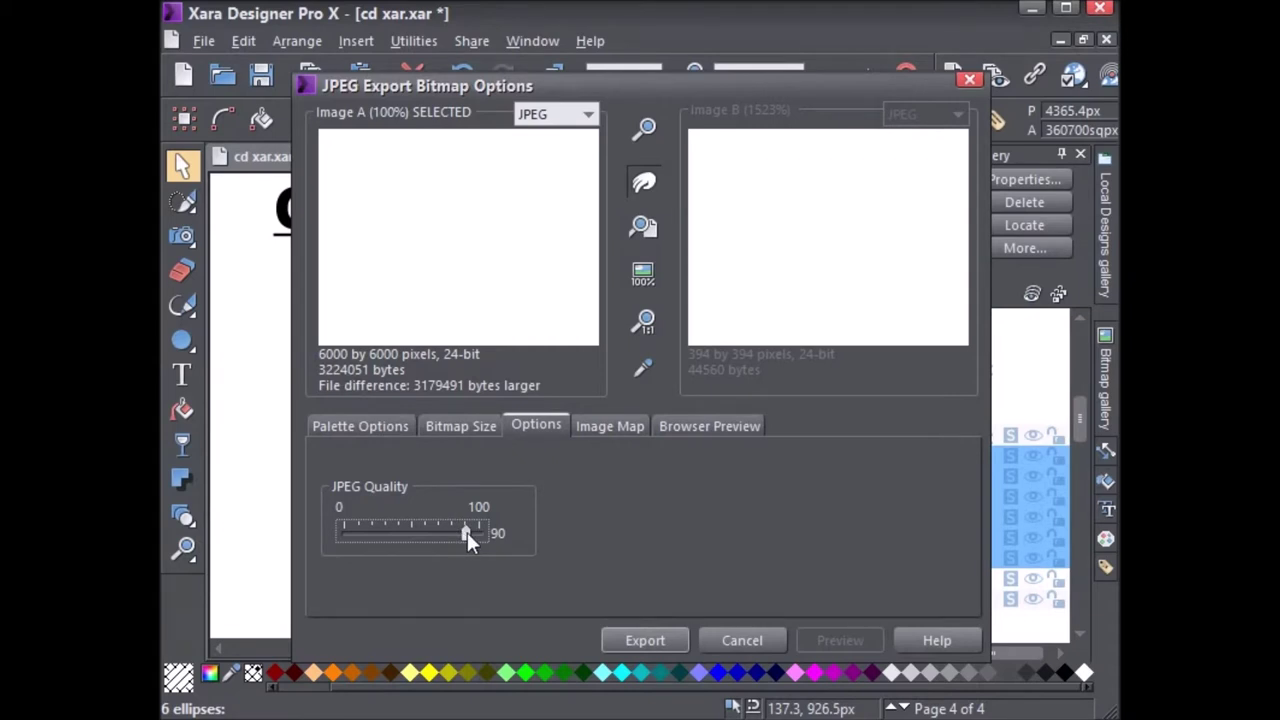
drag(467, 532, 481, 532)
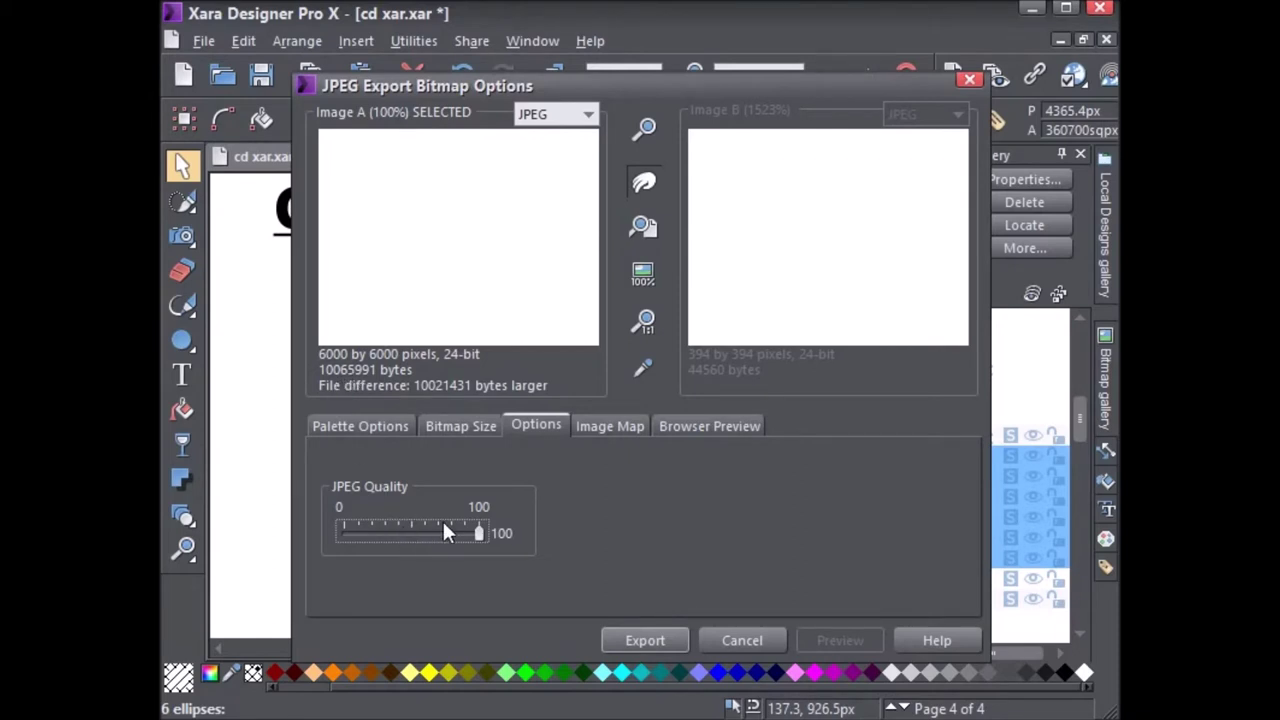
click(388, 433)
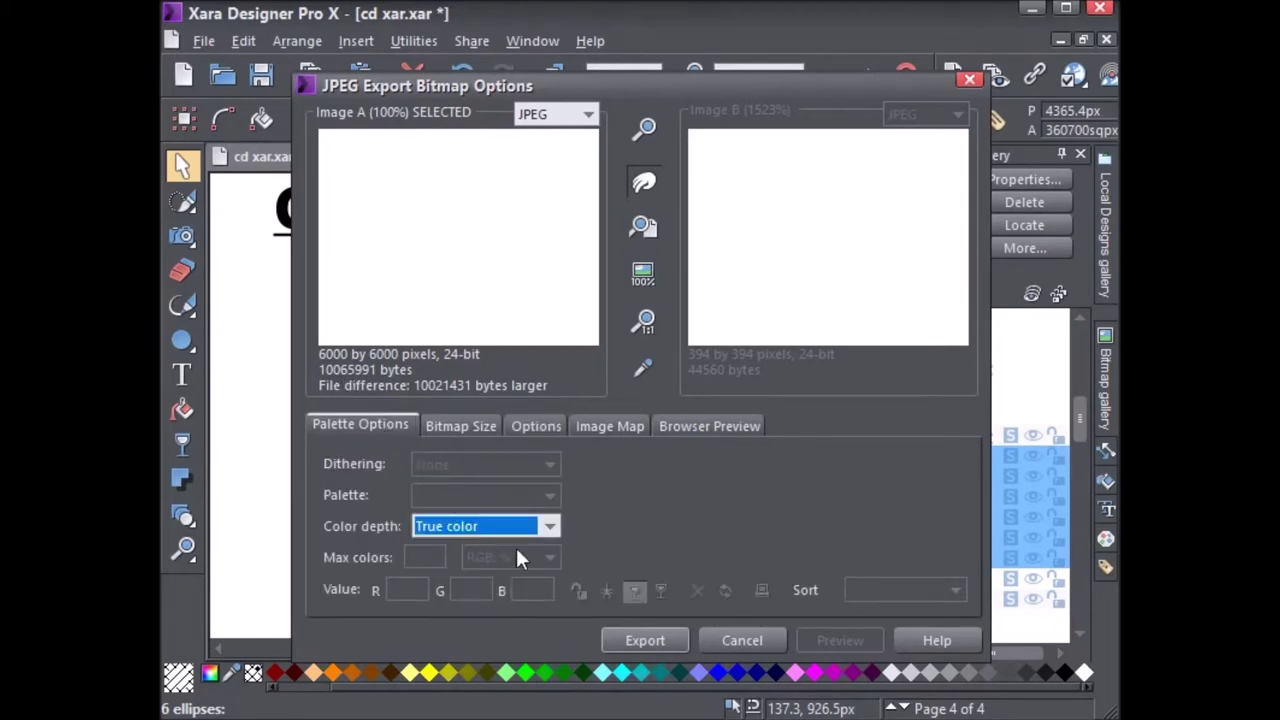
click(550, 527)
click(440, 424)
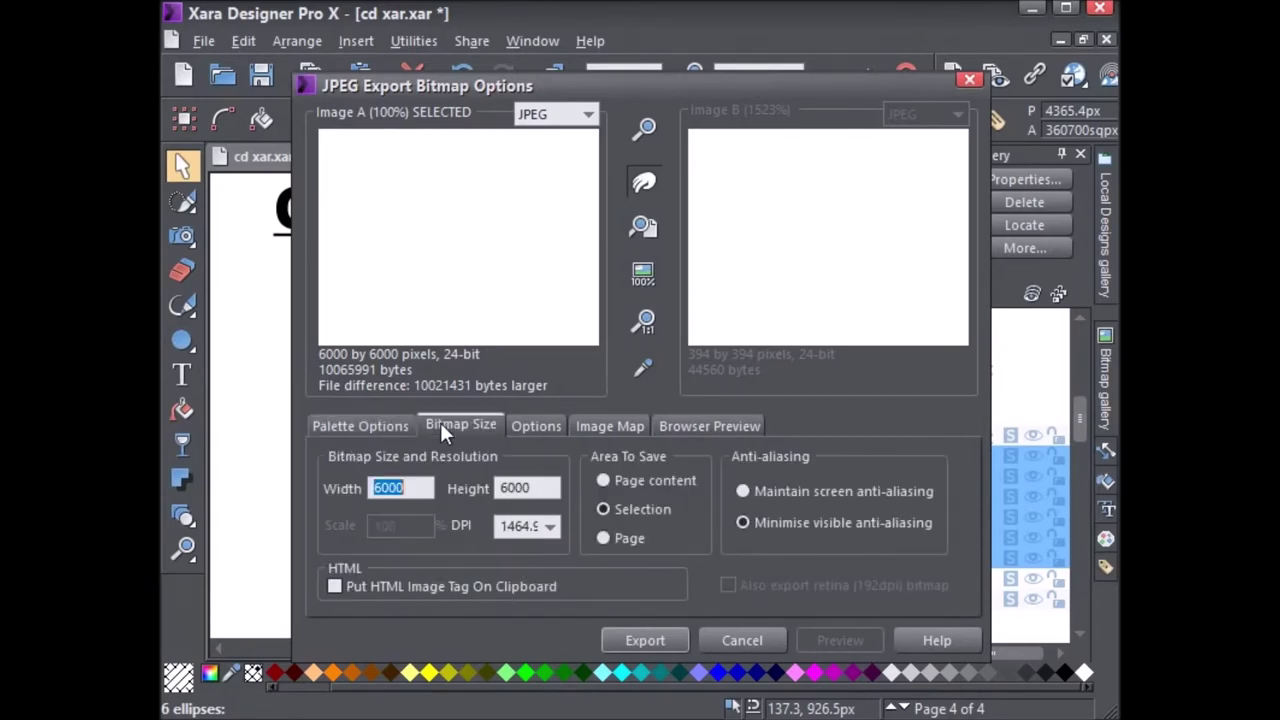
click(645, 640)
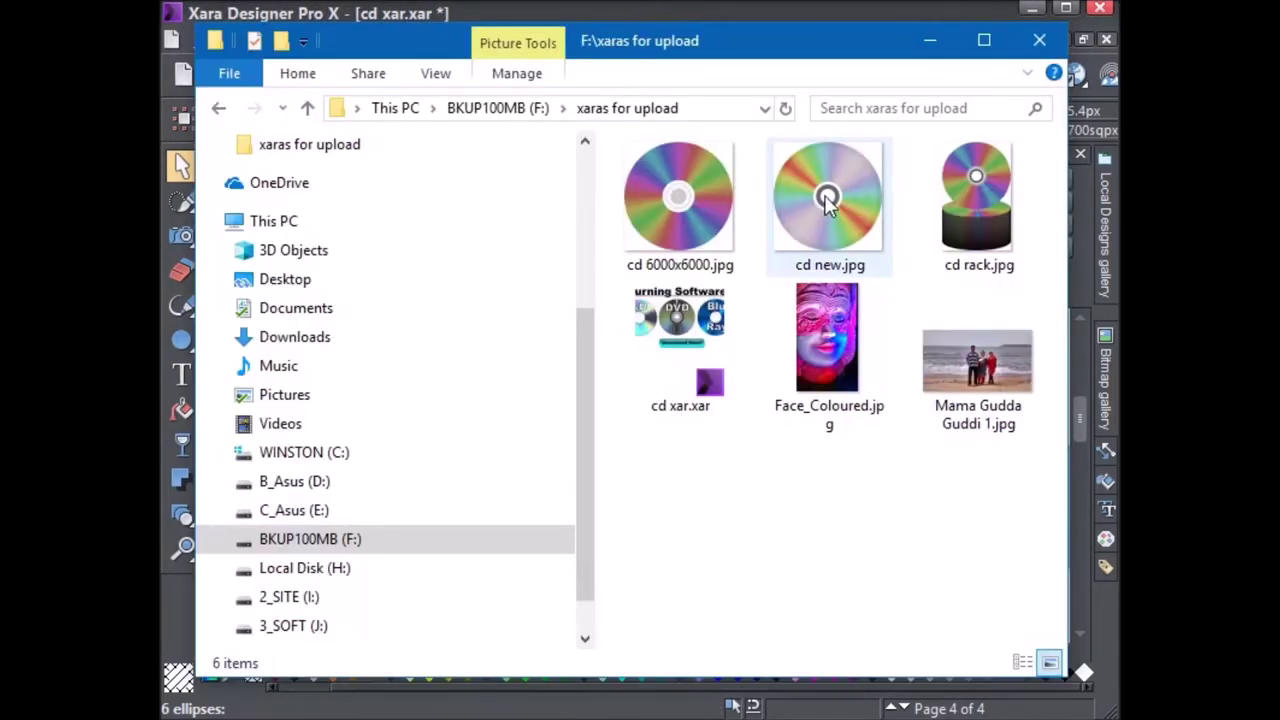
- Open cd new.jpg in IrfanView, leave full screen, and resize the viewer window
double_click(826, 198)
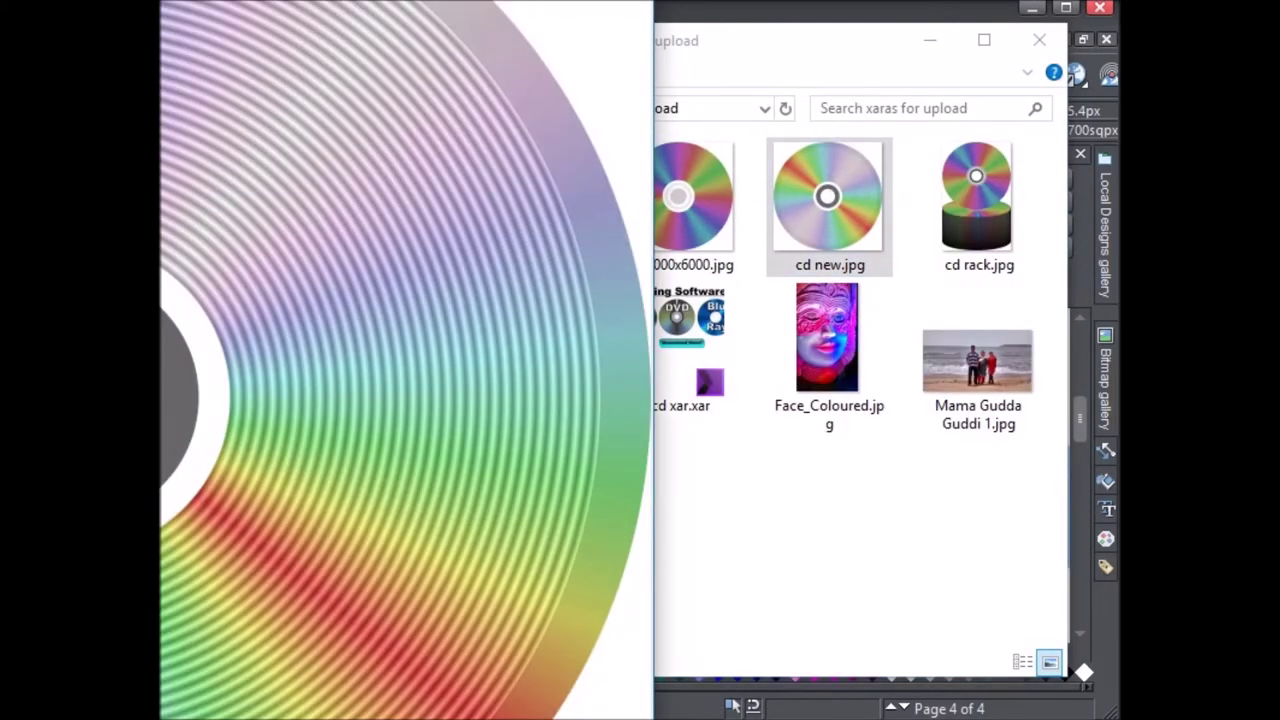
key(alt+F4)
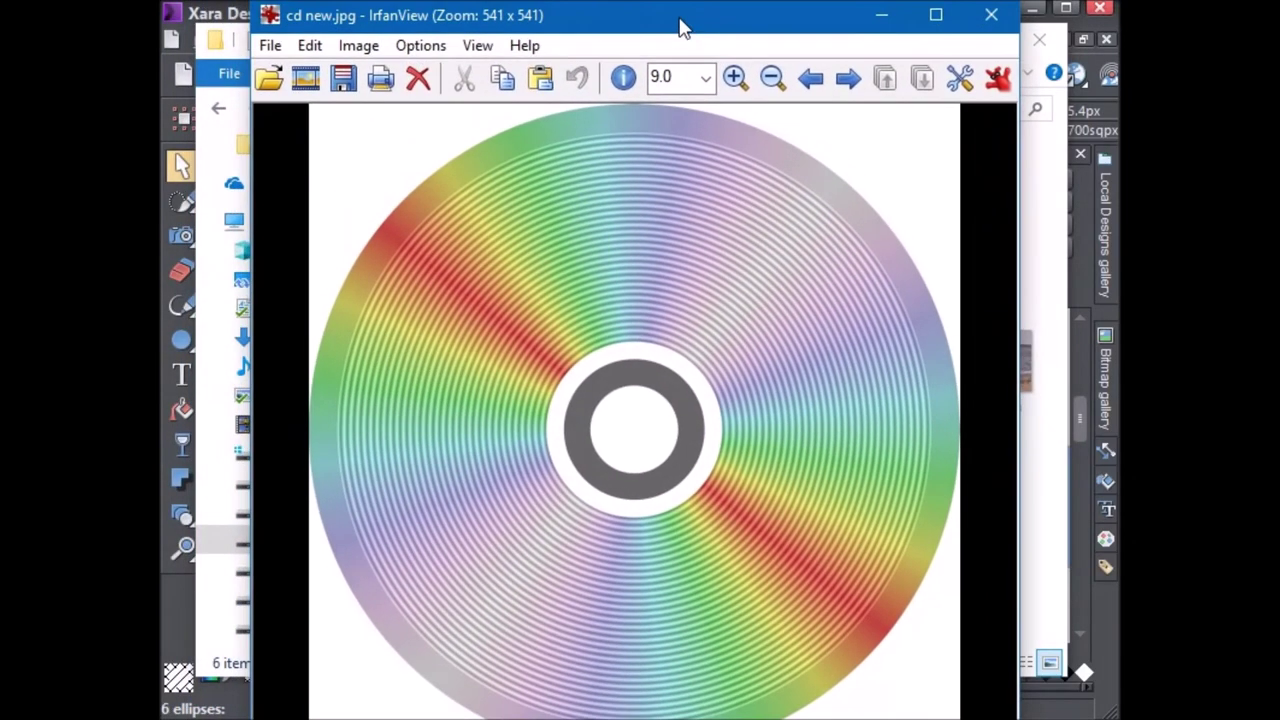
drag(680, 28, 668, 33)
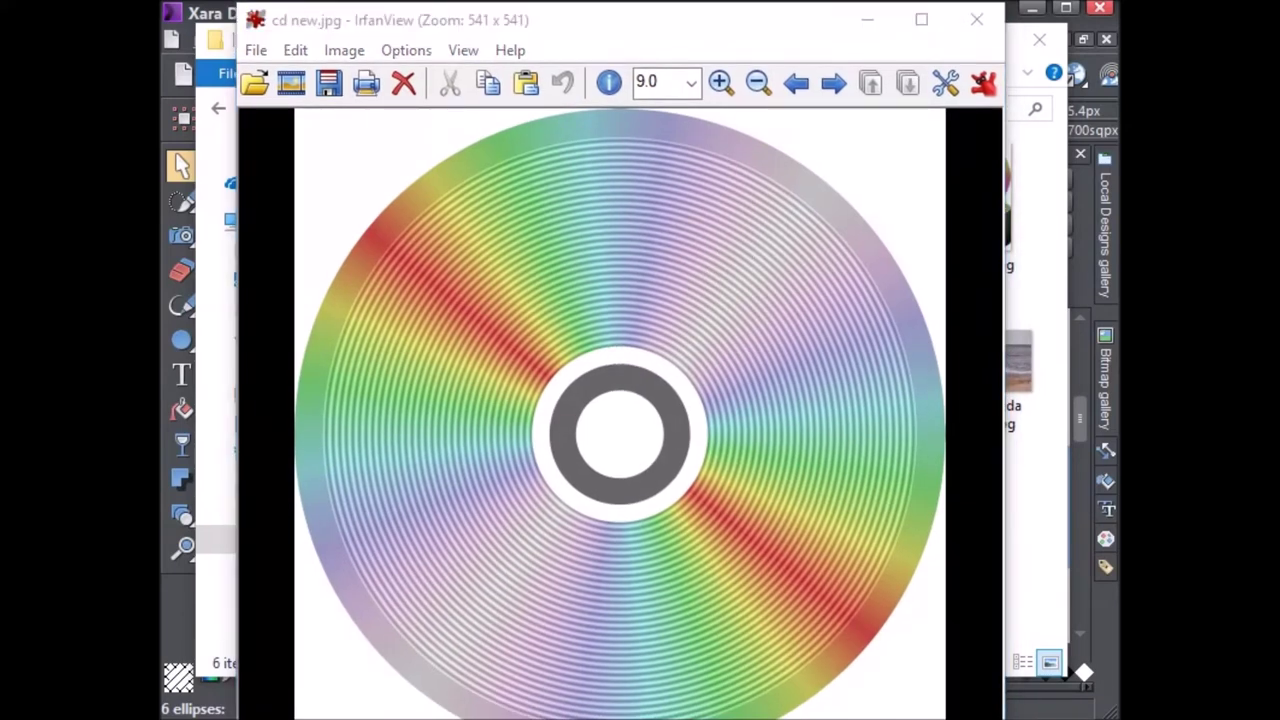
mouse_move(1004, 716)
mouse_down()
mouse_move(968, 677)
mouse_move(966, 629)
mouse_up()
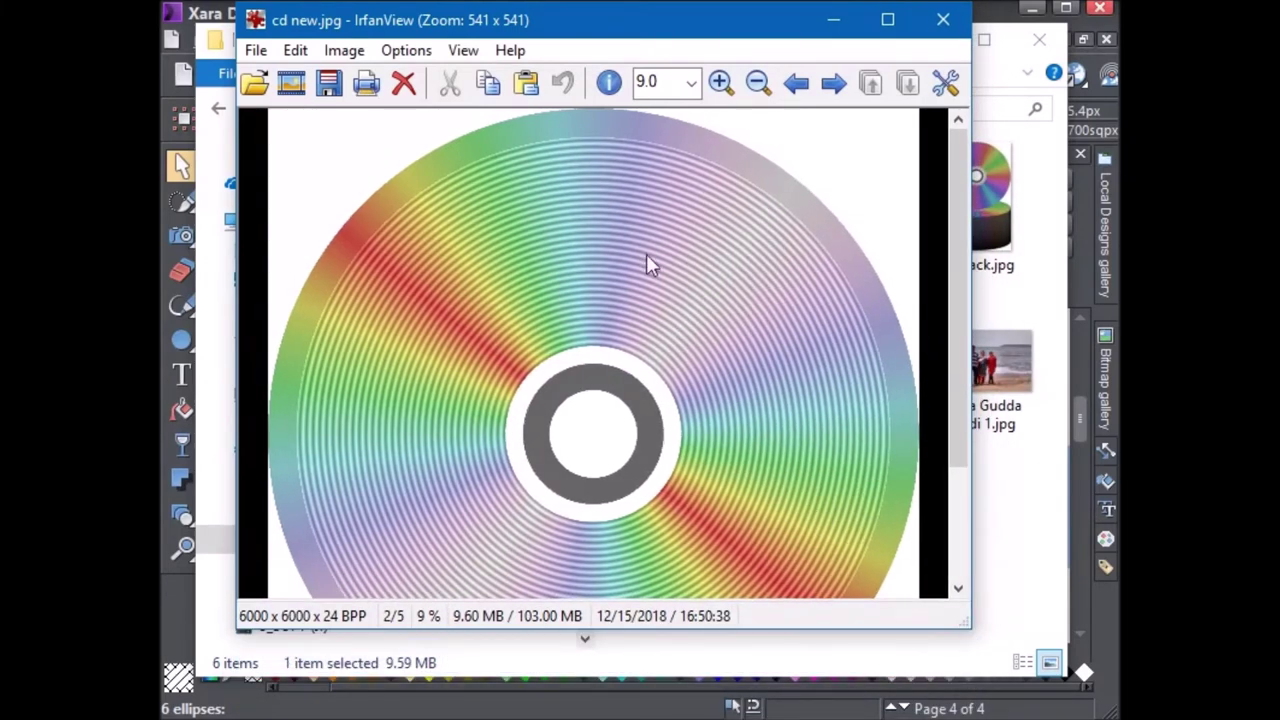
drag(957, 210, 966, 280)
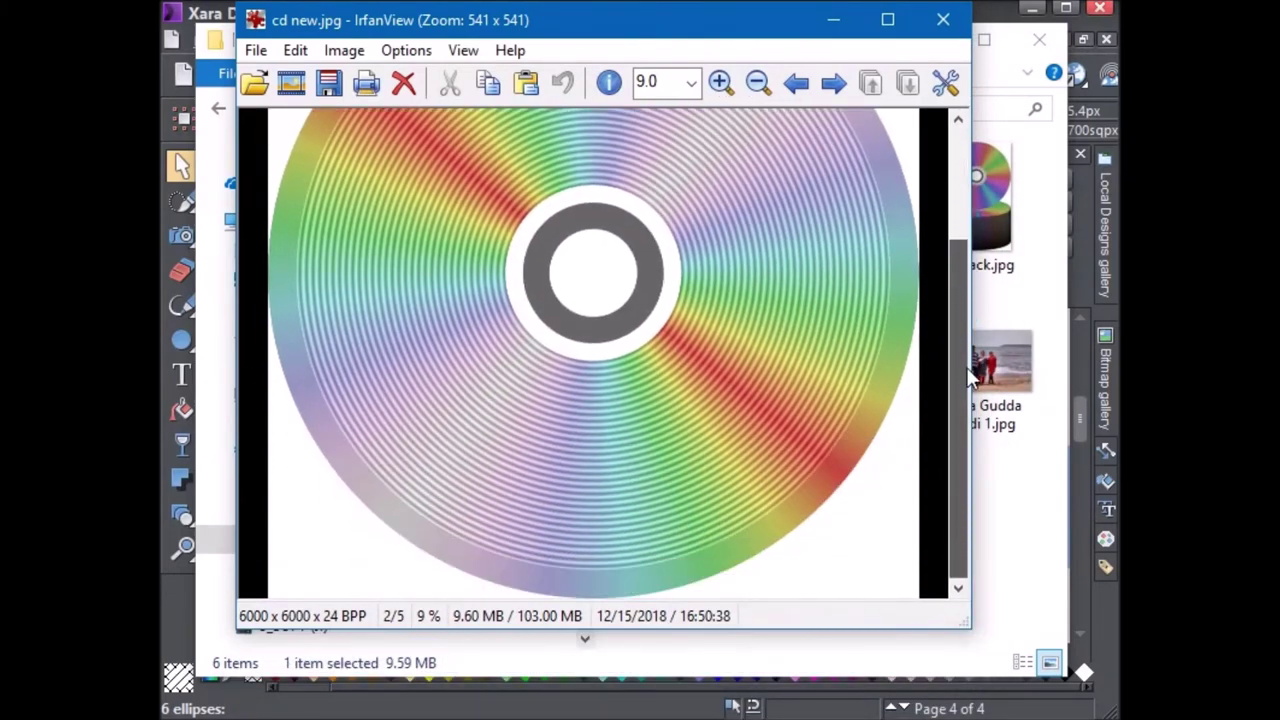
- Check the image information: 6000 x 6000 pixels and 9.60 MB on disk
click(340, 50)
click(378, 78)
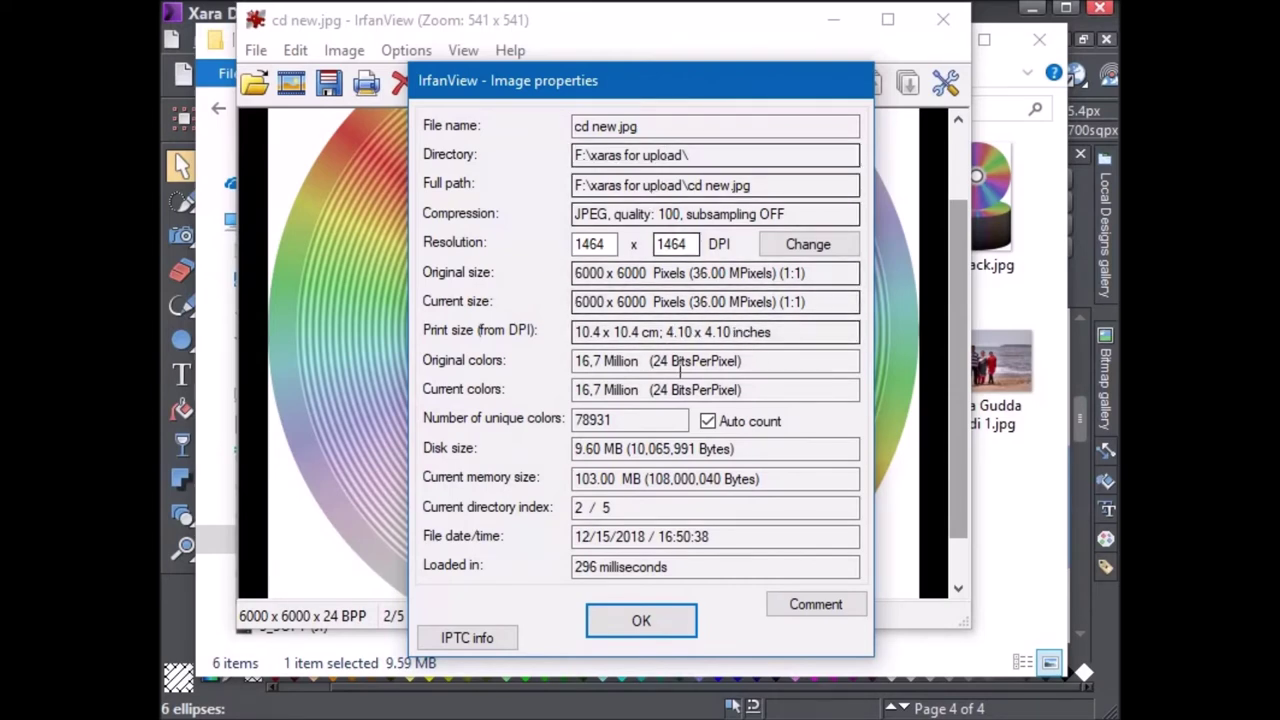
drag(628, 449, 567, 450)
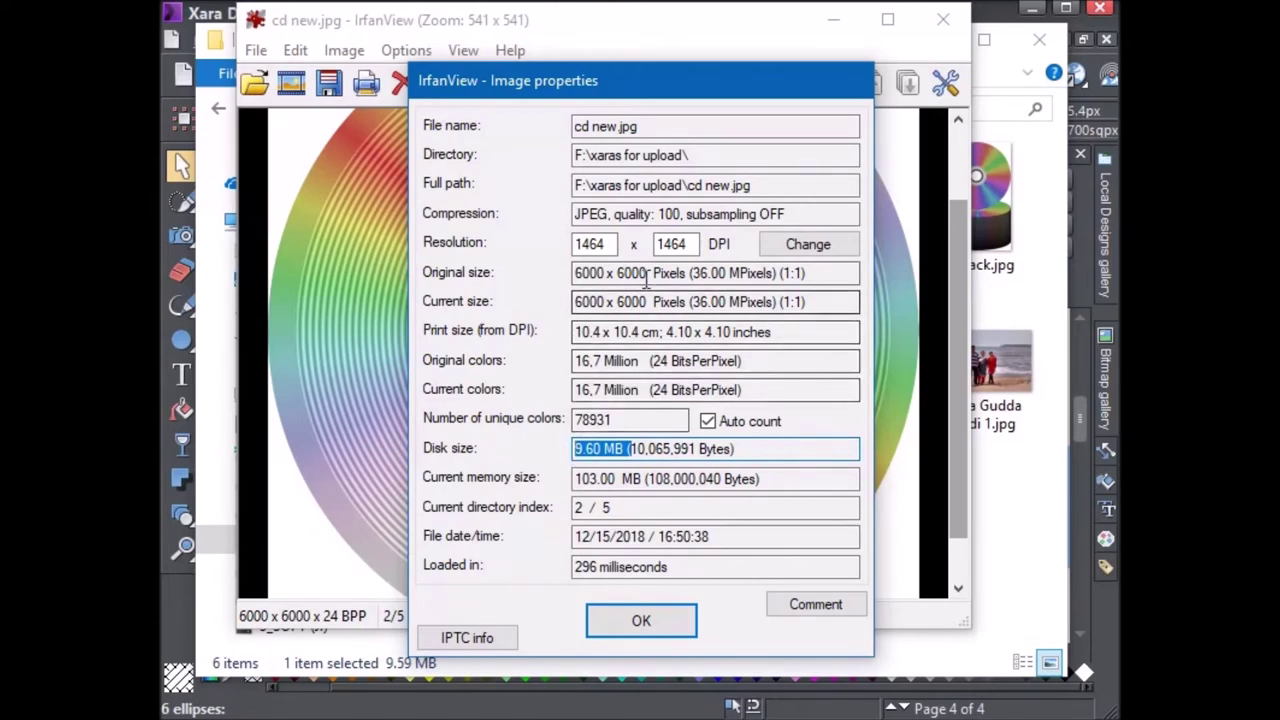
drag(648, 273, 571, 273)
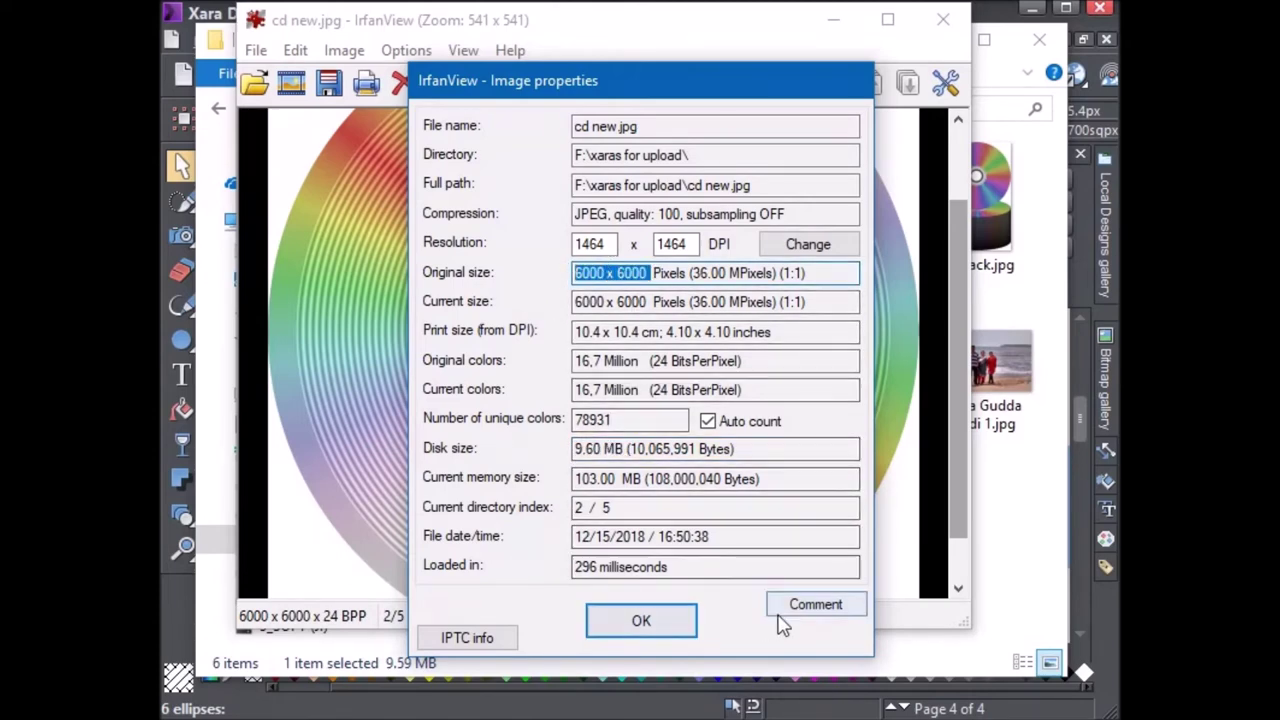
click(638, 624)
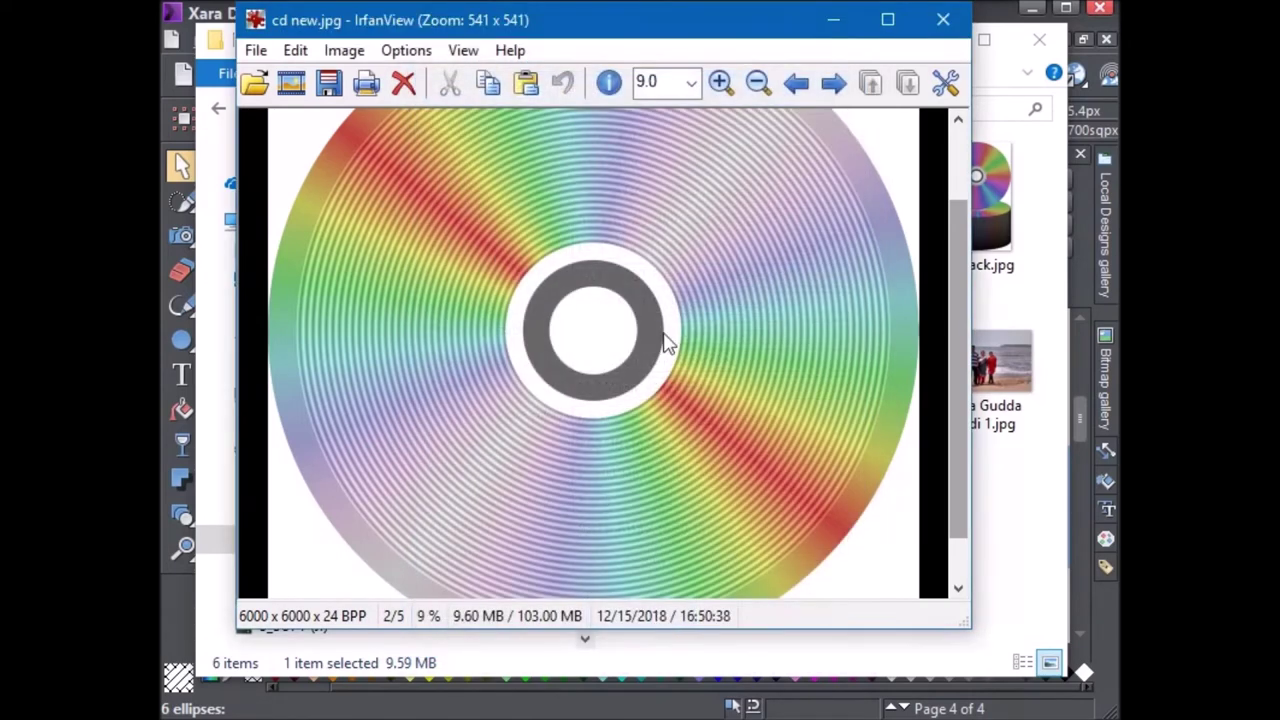
- Zoom deep into the CD image's rainbow rings in IrfanView
click(720, 83)
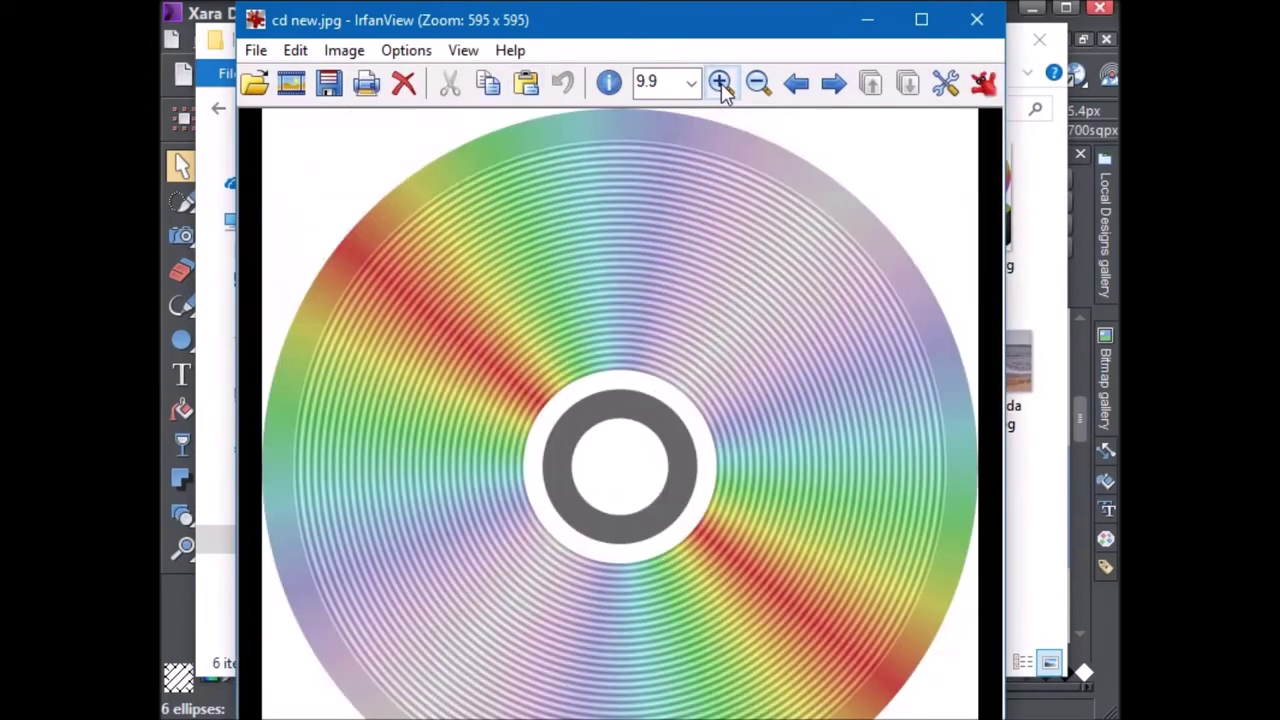
click(720, 83)
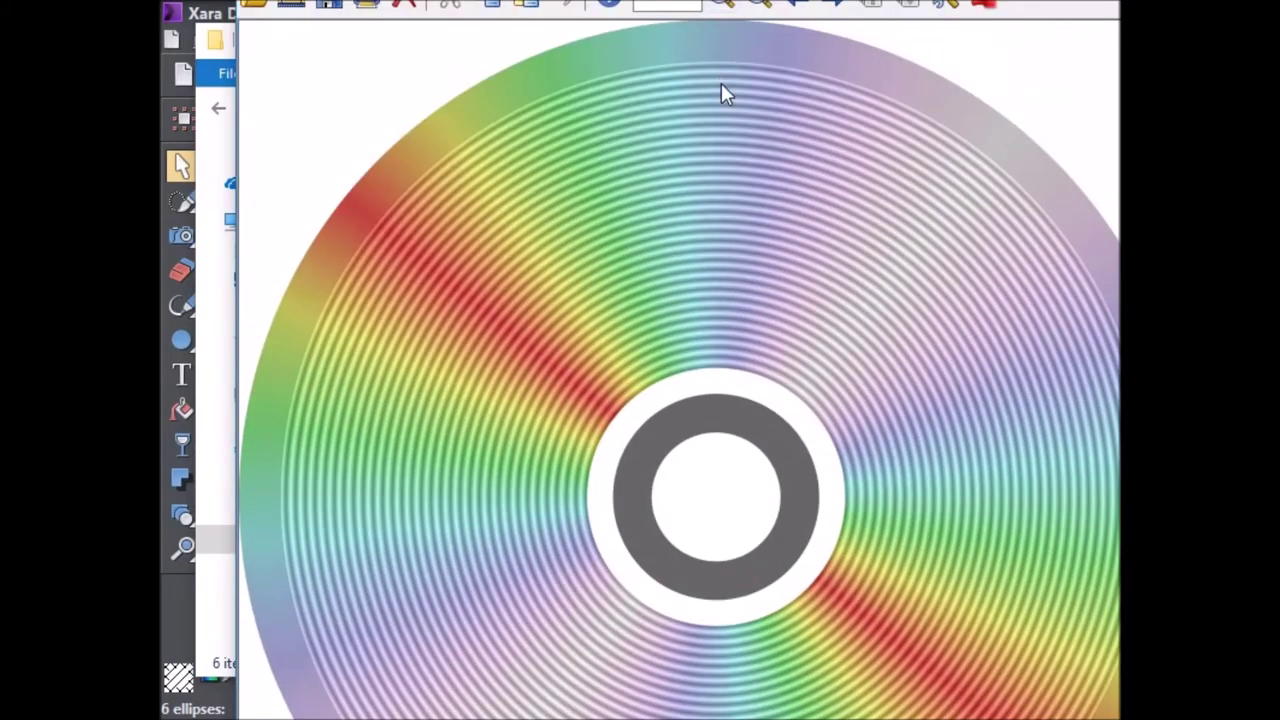
click(722, 5)
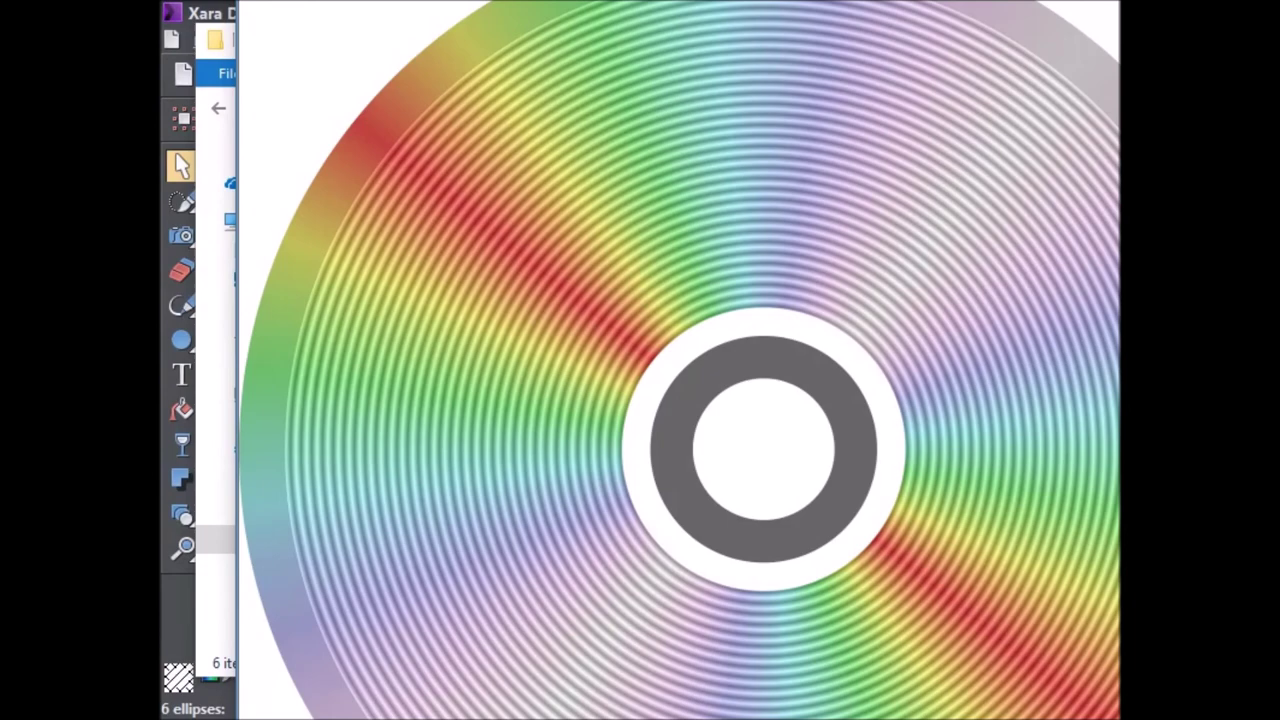
scroll(727, 292, up, 1)
scroll(714, 294, up, 1)
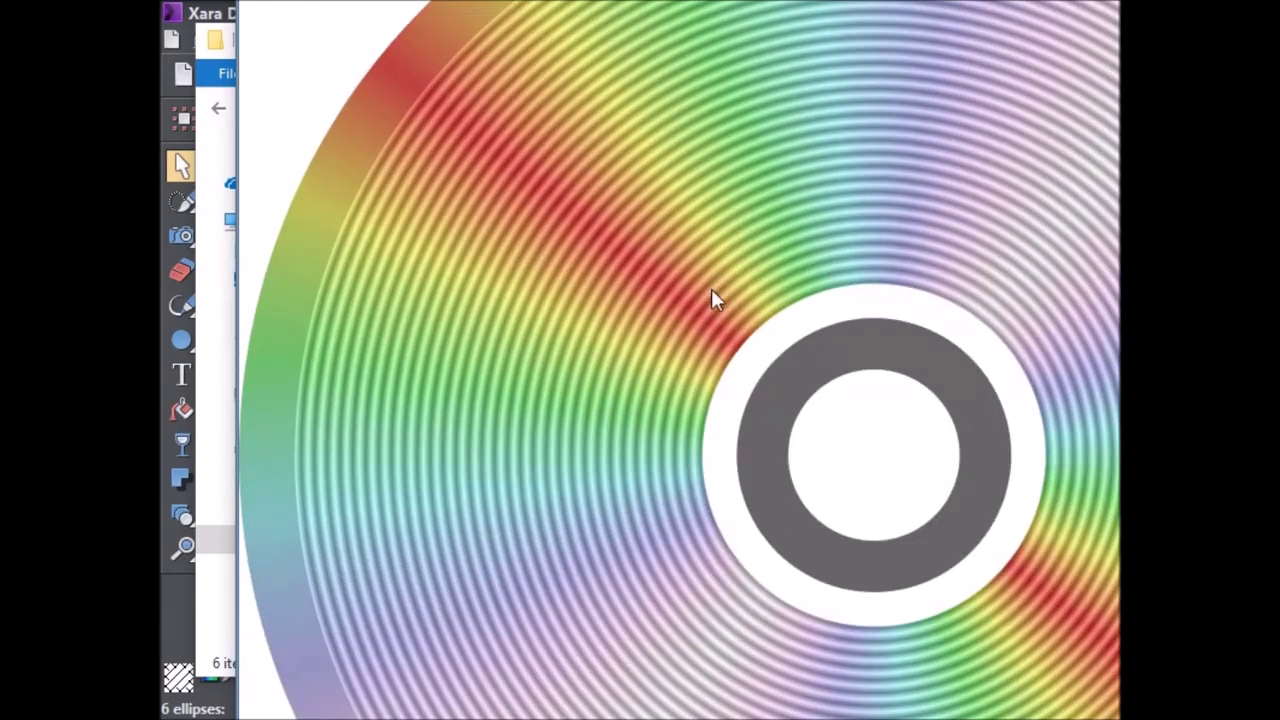
scroll(560, 351, up, 1)
scroll(416, 420, up, 1)
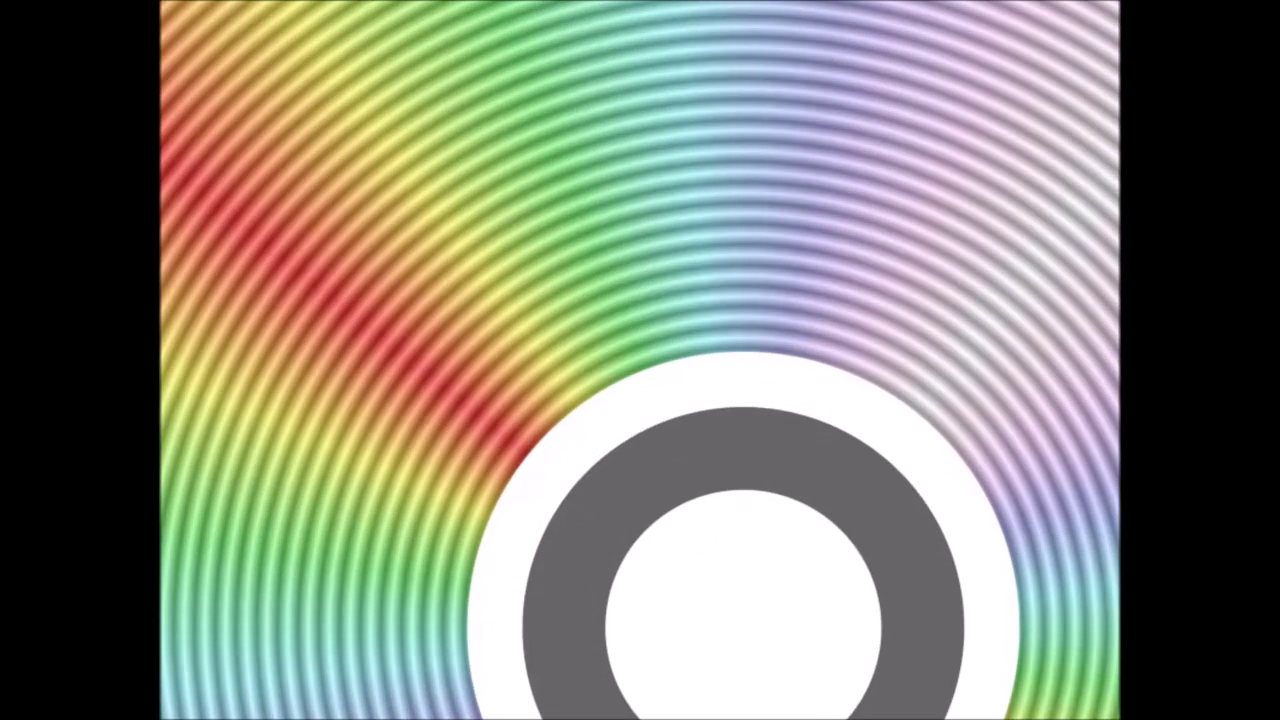
scroll(632, 397, up, 1)
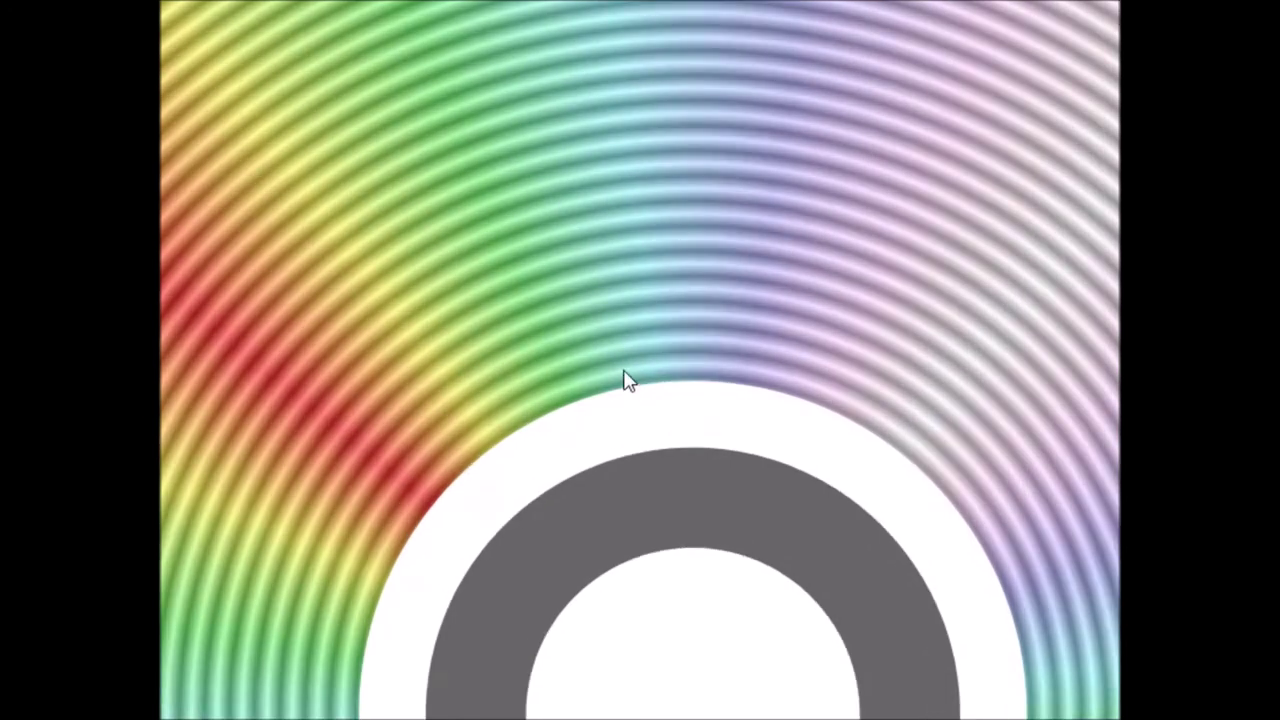
scroll(623, 380, up, 1)
scroll(628, 385, up, 1)
scroll(631, 386, up, 1)
scroll(631, 390, up, 1)
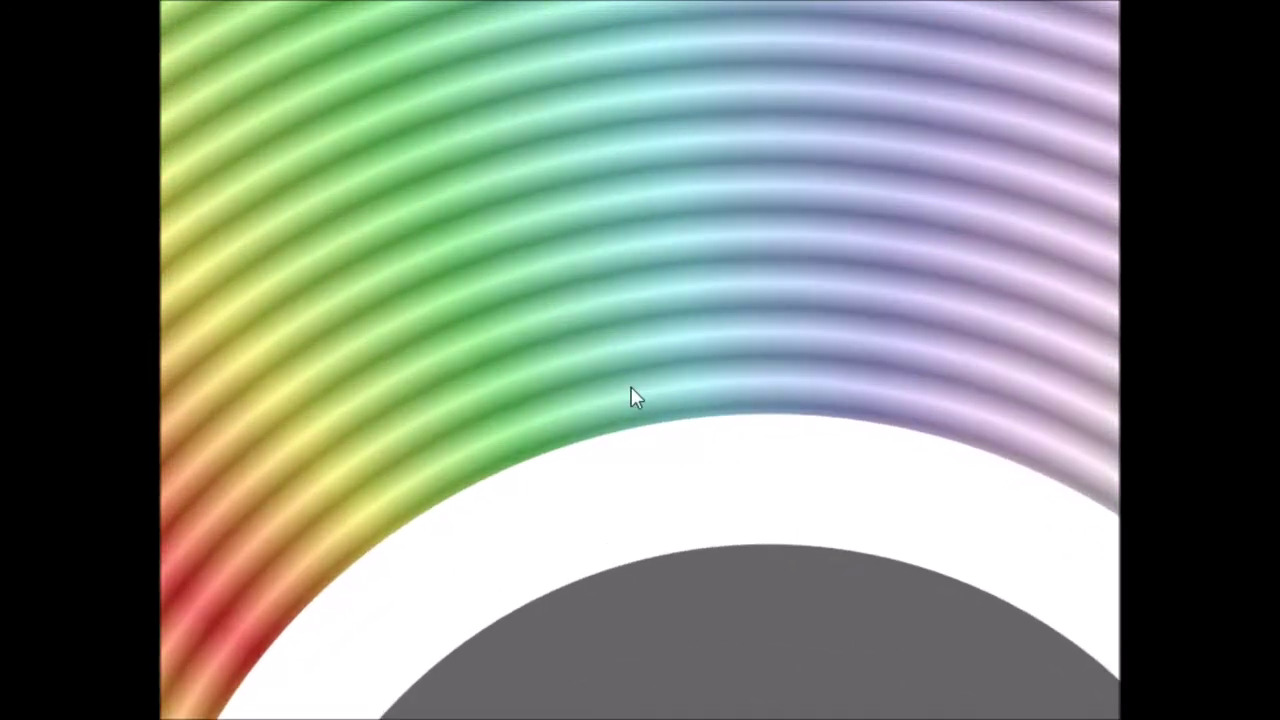
scroll(632, 397, up, 1)
scroll(632, 397, up, 1)
scroll(632, 397, up, 1)
scroll(632, 397, up, 1)
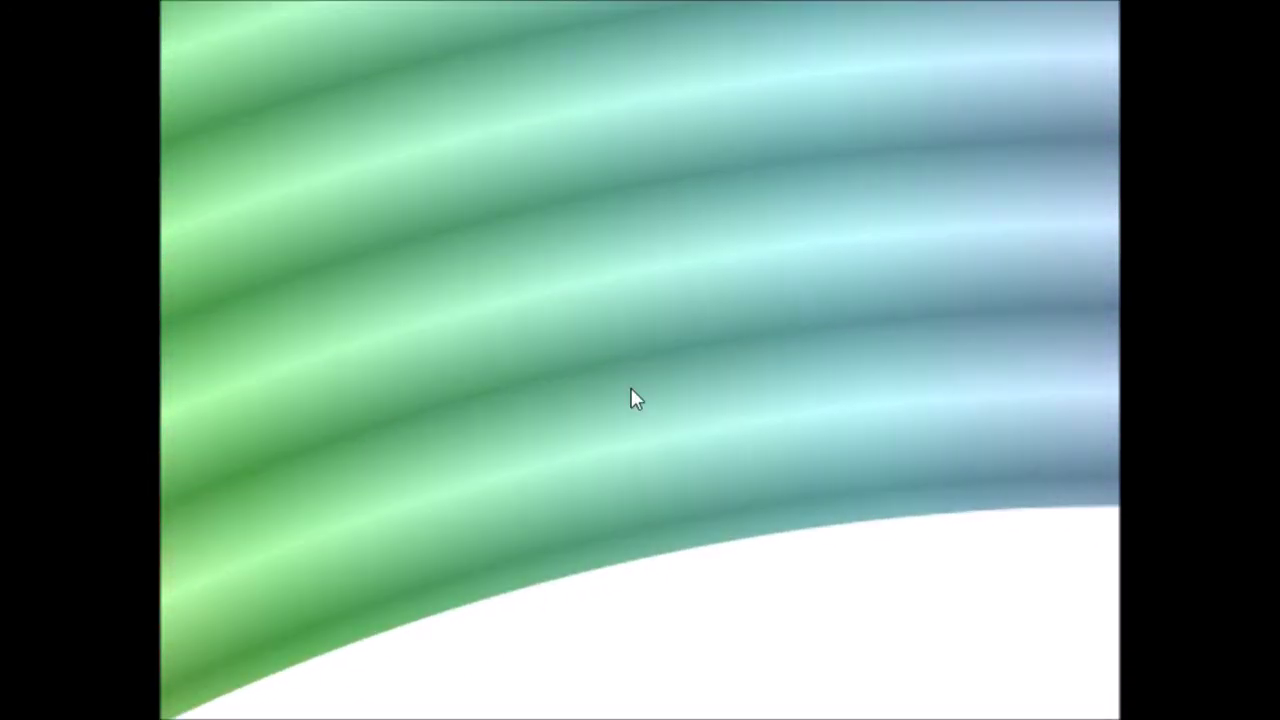
scroll(632, 397, up, 1)
scroll(632, 397, up, 1)
scroll(632, 397, up, 1)
scroll(632, 397, up, 1)
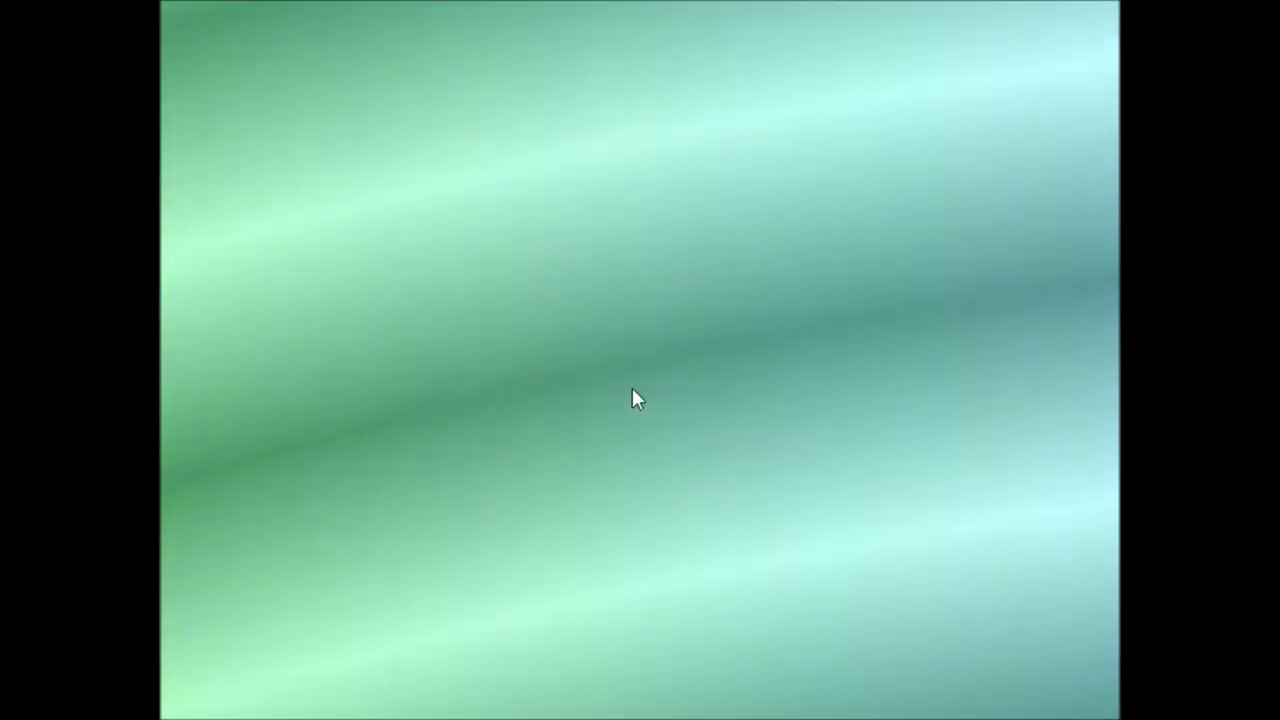
scroll(632, 390, up, 1)
scroll(632, 390, up, 1)
scroll(632, 390, up, 1)
scroll(632, 390, up, 1)
scroll(632, 390, up, 1)
scroll(632, 390, up, 1)
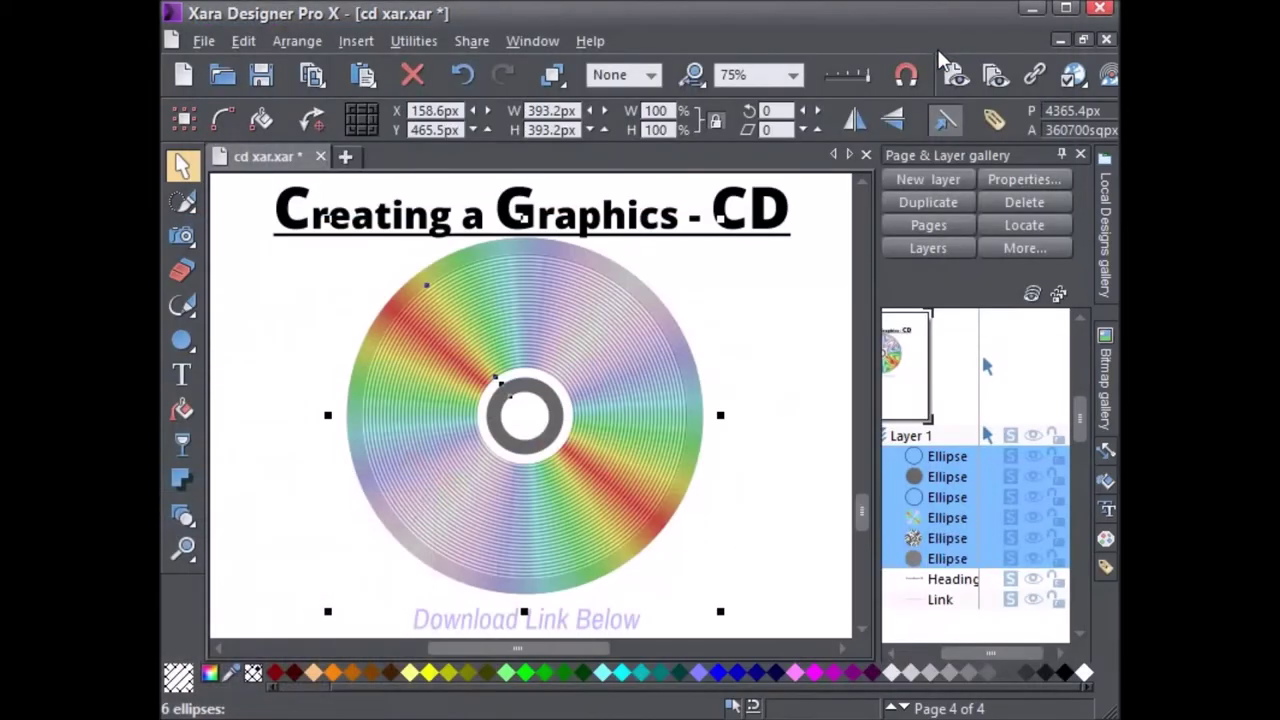
click(776, 420)
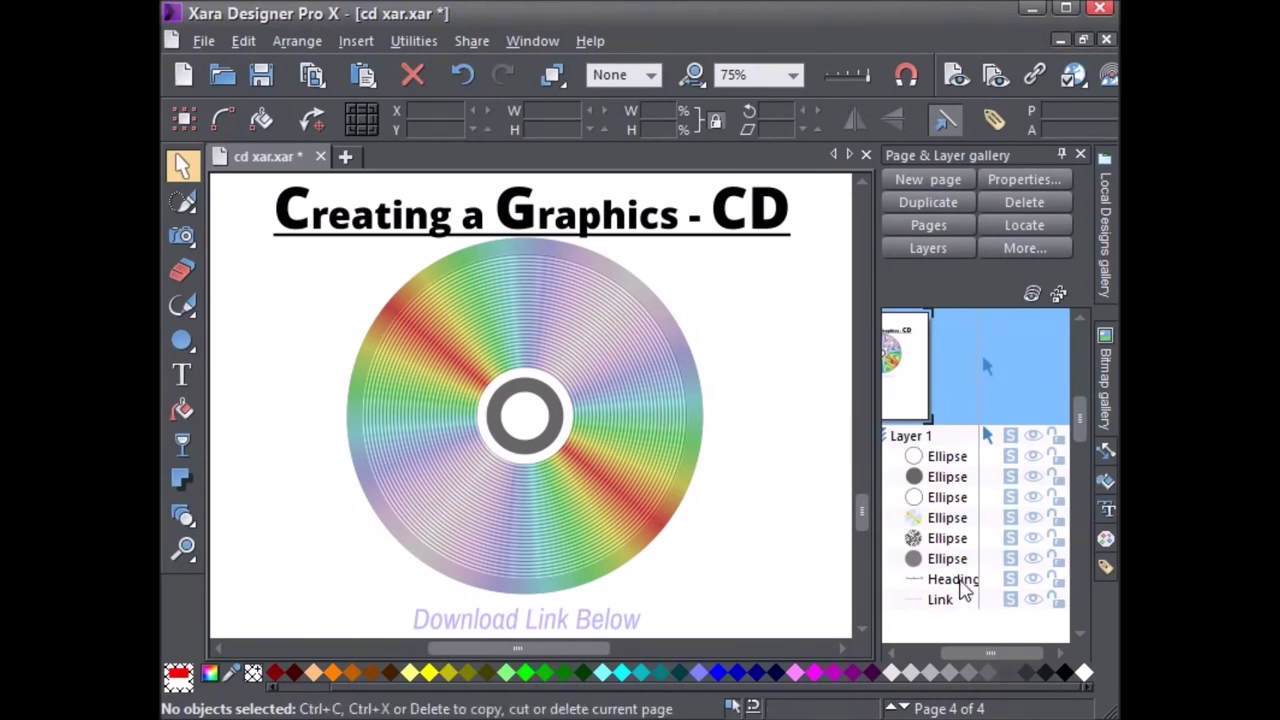
click(1033, 580)
click(1033, 600)
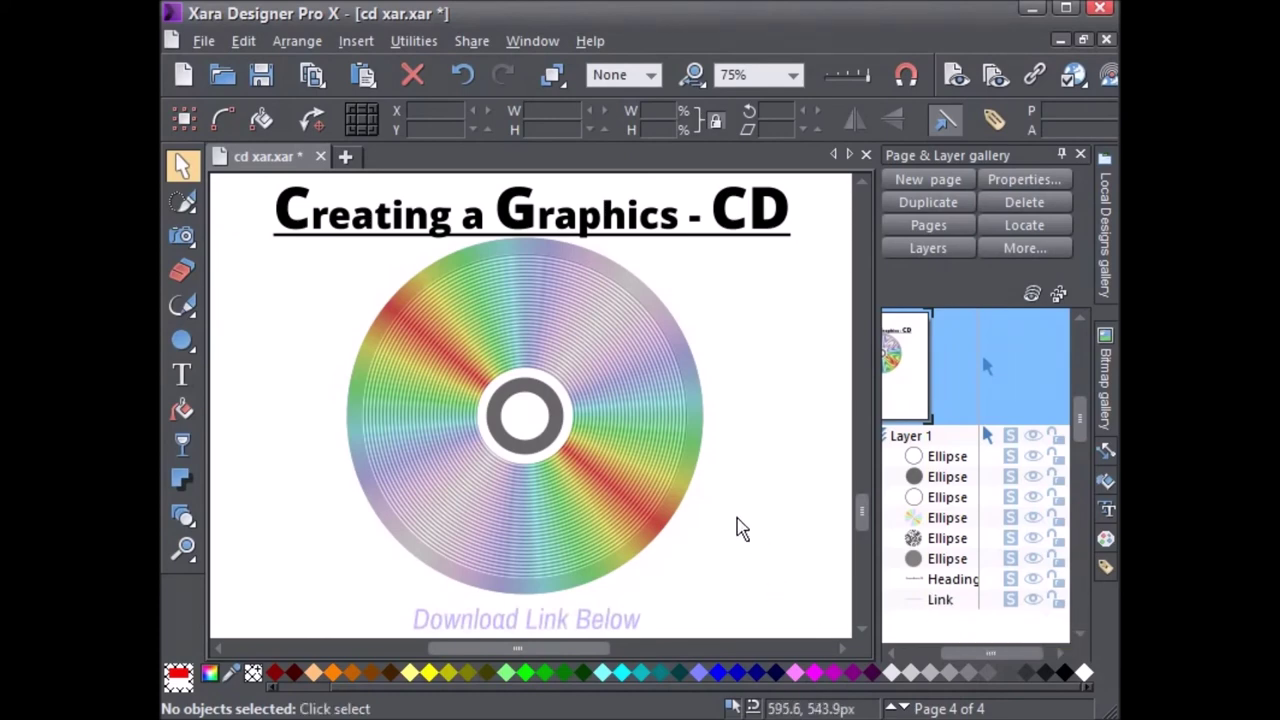